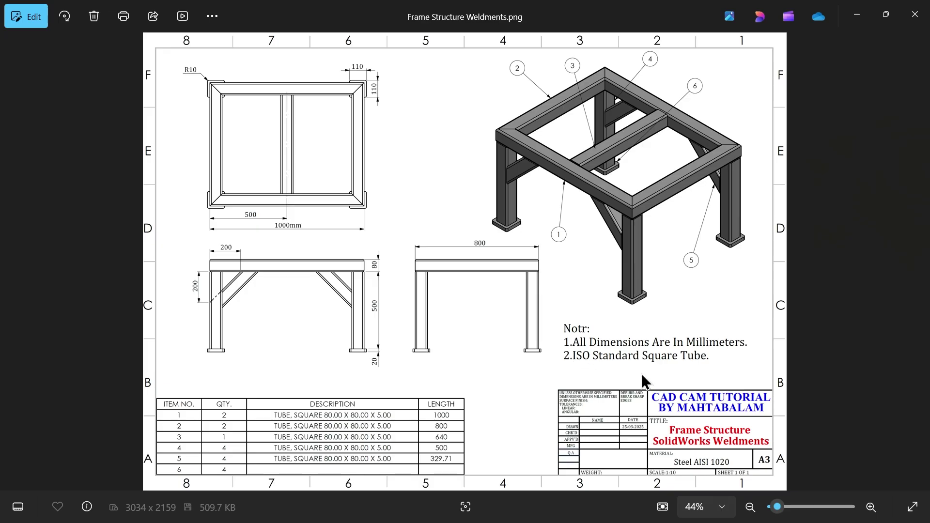
# - Examine the frame drawing's cut list, notes, numbered isometric view and orthographic views
pyautogui.scroll(2, 696, 428)
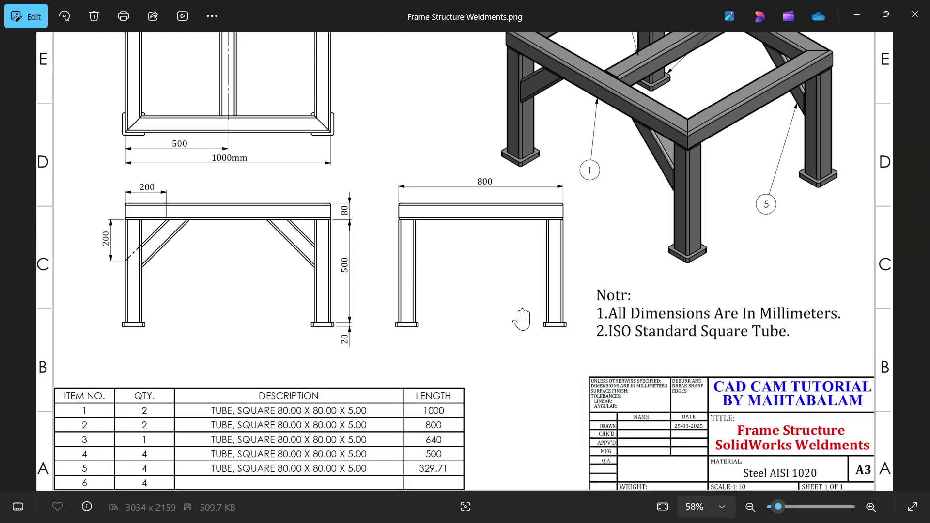
pyautogui.scroll(-1, 516, 320)
pyautogui.scroll(2, 581, 305)
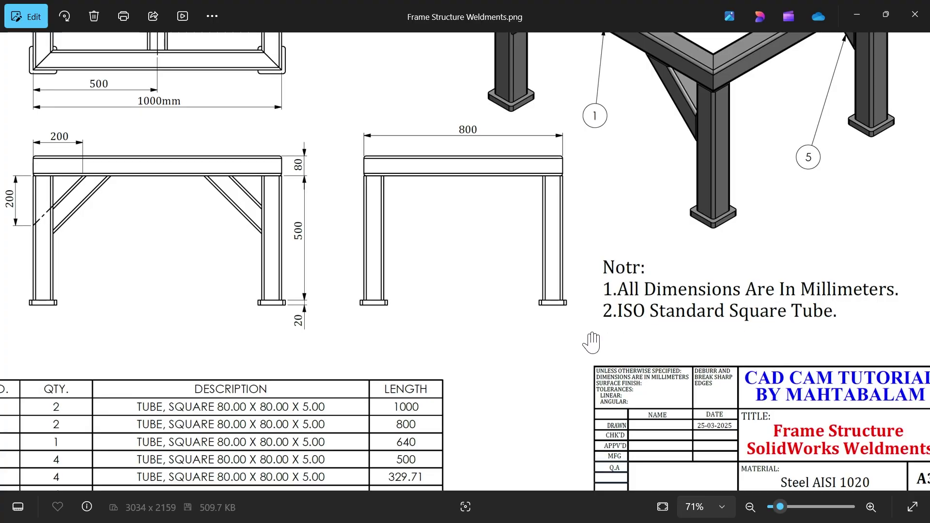
pyautogui.moveTo(434, 364); pyautogui.dragTo(508, 401)
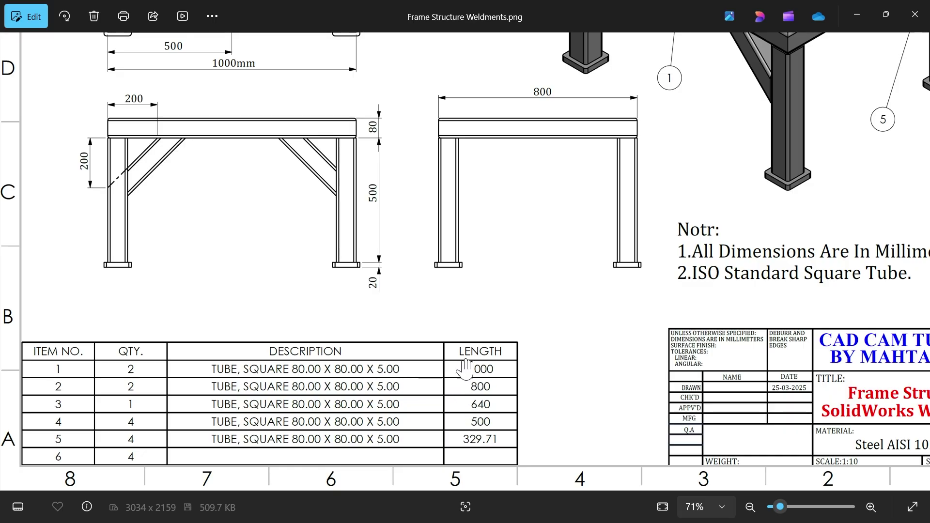
pyautogui.scroll(-3, 465, 402)
pyautogui.scroll(3, 556, 204)
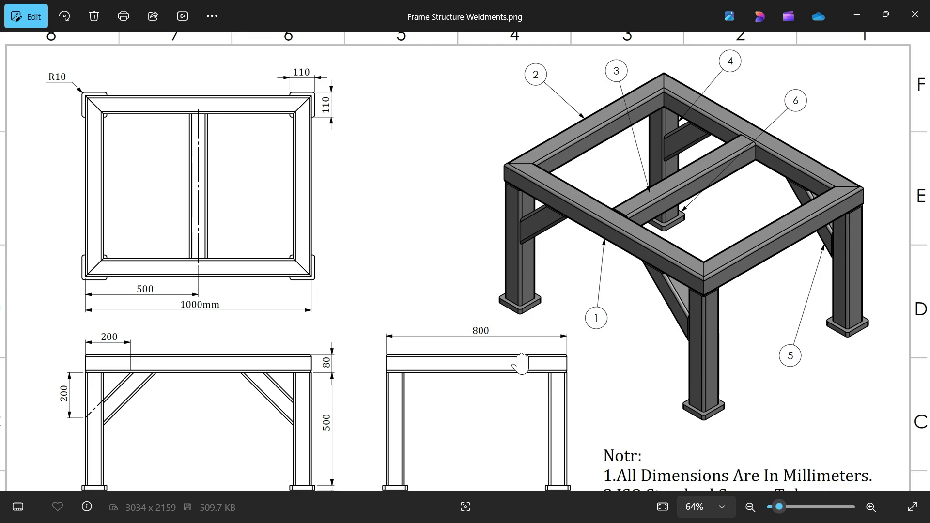
pyautogui.scroll(-3, 521, 363)
pyautogui.scroll(2, 546, 285)
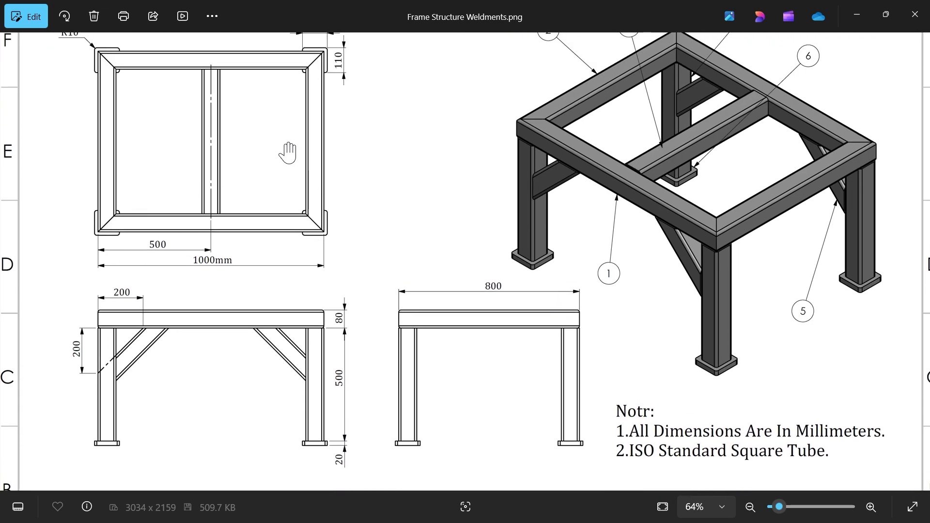
pyautogui.scroll(-2, 241, 310)
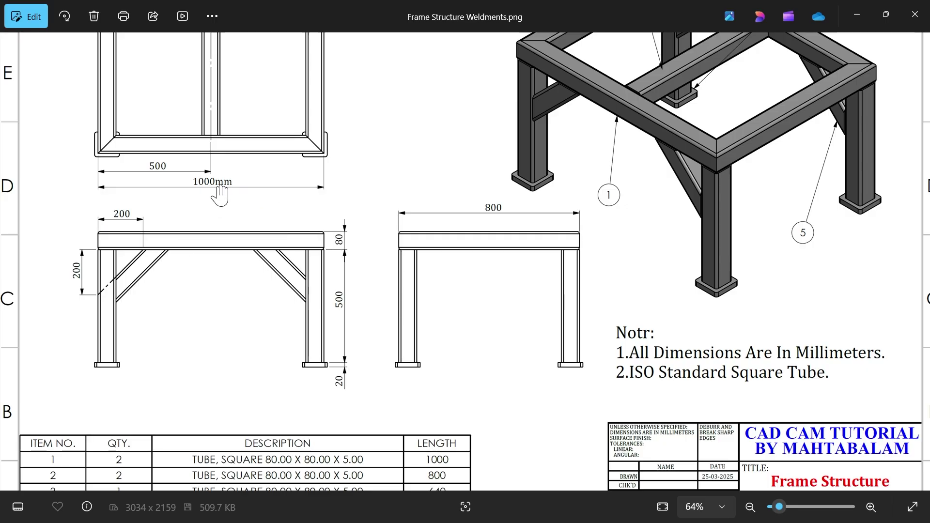
# - Examine the frame, leg, brace and base plate dimensions in the drawing's top, front and side views
pyautogui.keyDown('ctrl'); pyautogui.scroll(3, 279, 344); pyautogui.keyUp('ctrl')
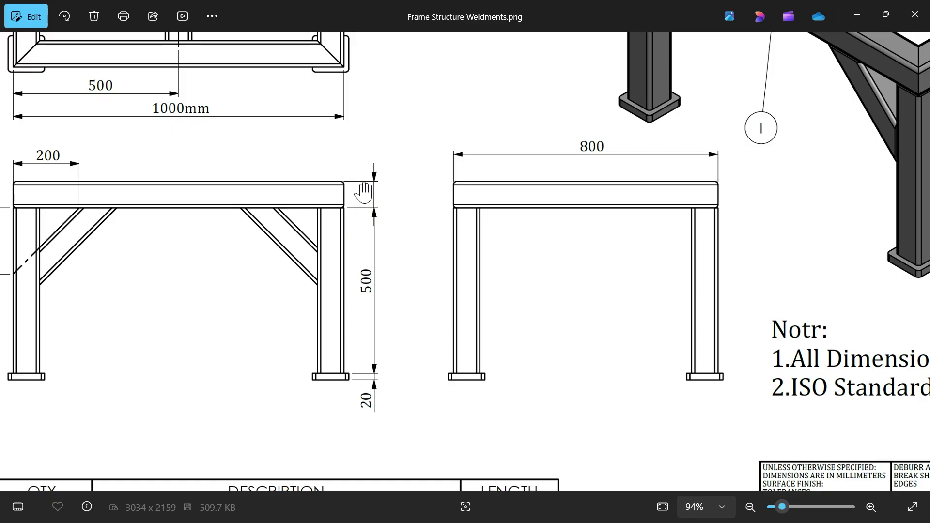
pyautogui.moveTo(295, 220); pyautogui.dragTo(396, 231)
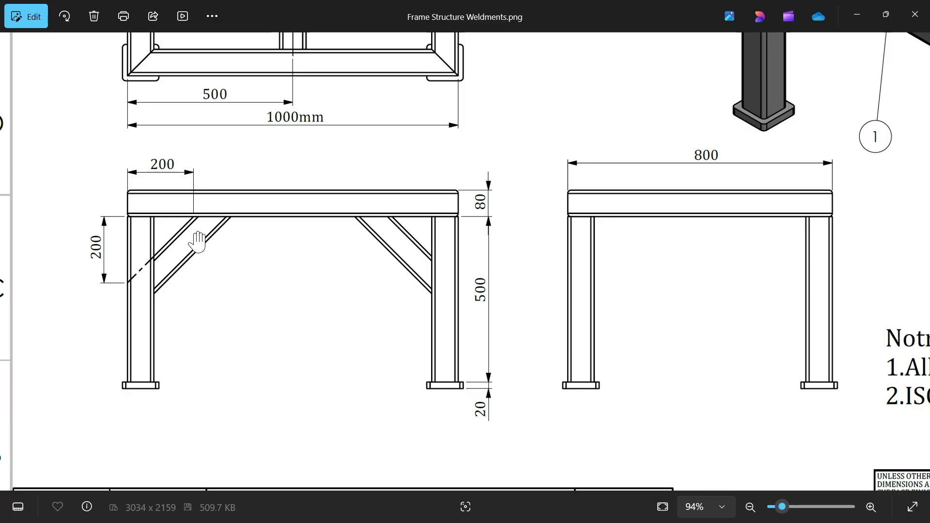
pyautogui.moveTo(266, 166)
pyautogui.mouseDown()
pyautogui.moveTo(231, 284)
pyautogui.moveTo(238, 348)
pyautogui.mouseUp()
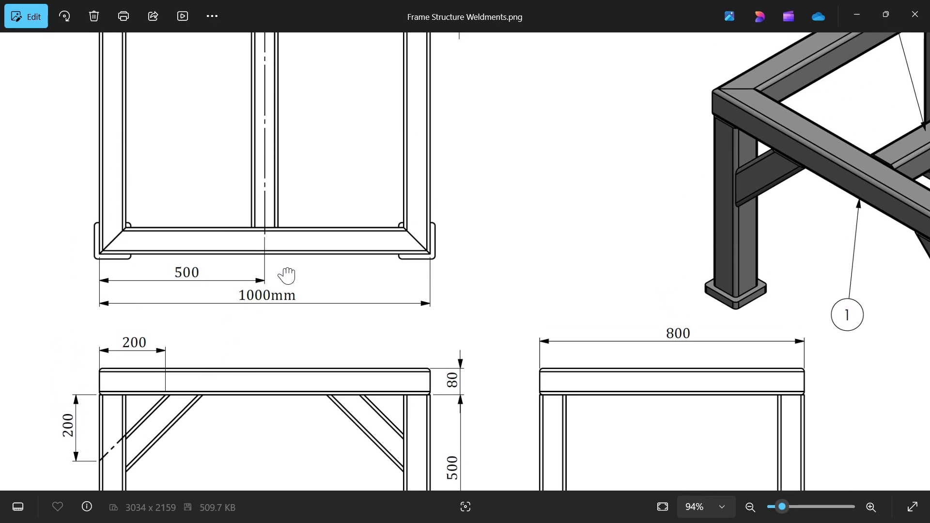
pyautogui.moveTo(286, 271); pyautogui.dragTo(299, 361)
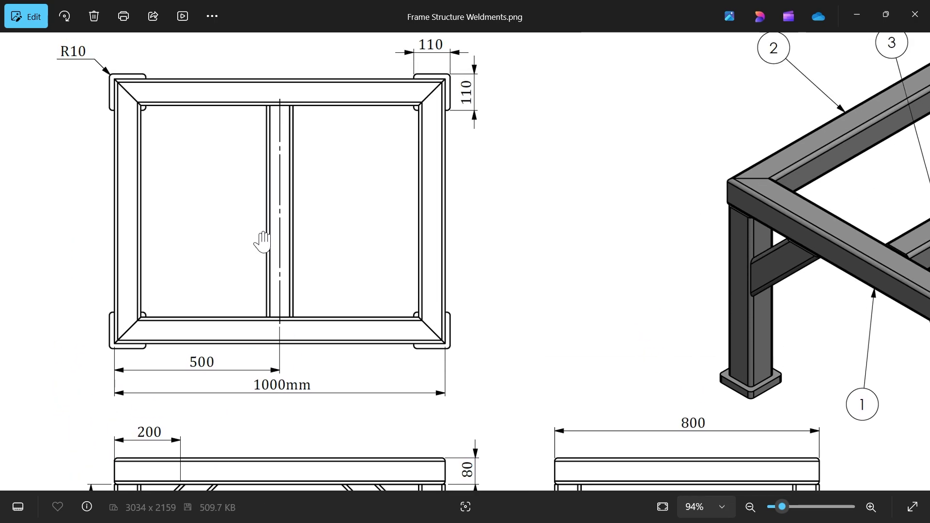
pyautogui.moveTo(197, 379)
pyautogui.mouseDown()
pyautogui.moveTo(239, 376)
pyautogui.moveTo(282, 181)
pyautogui.mouseUp()
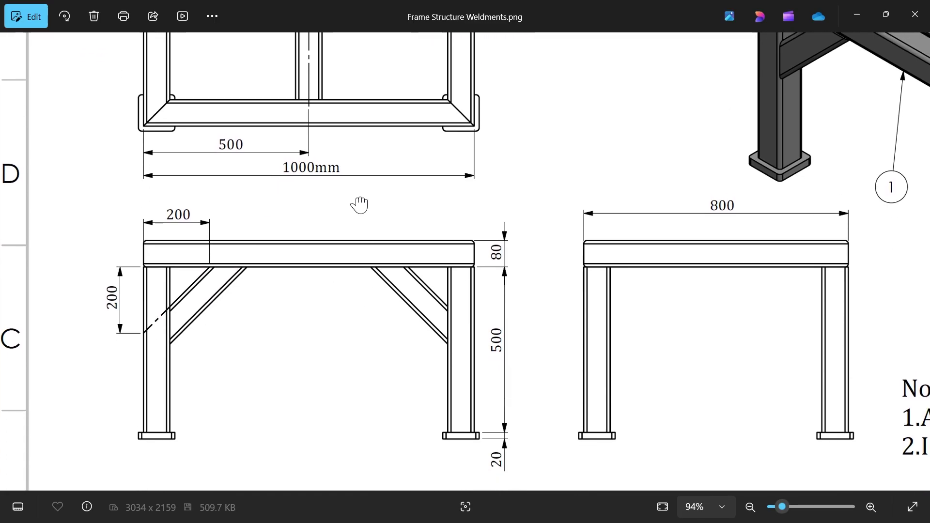
pyautogui.scroll(2, 344, 175)
pyautogui.moveTo(348, 287); pyautogui.dragTo(333, 416)
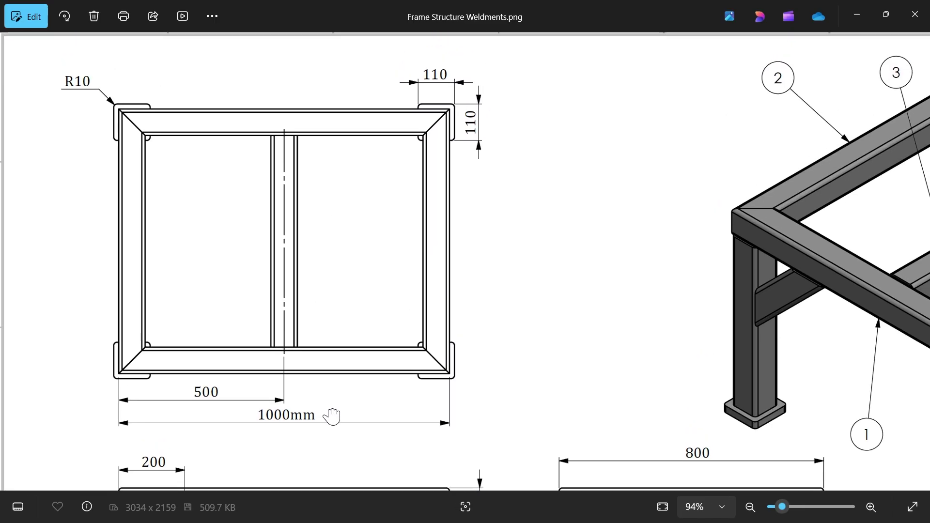
pyautogui.scroll(1, 437, 178)
pyautogui.scroll(-3, 437, 200)
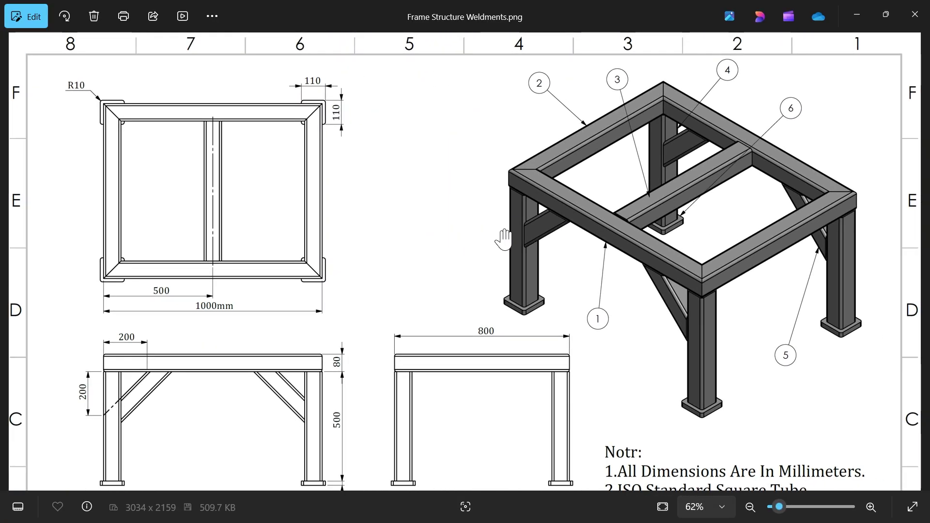
pyautogui.scroll(-1, 668, 111)
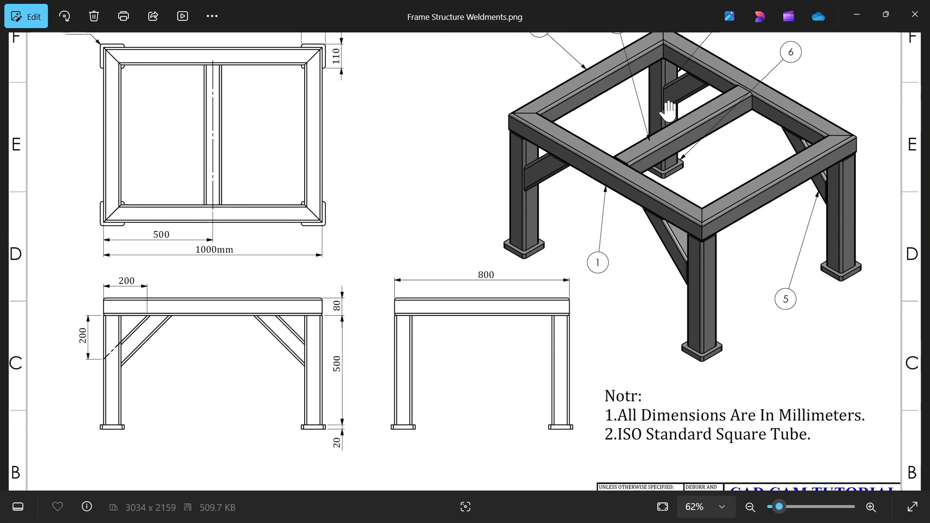
# - Switch to SOLIDWORKS and check whether the Weldments command set is enabled
pyautogui.click(857, 15)
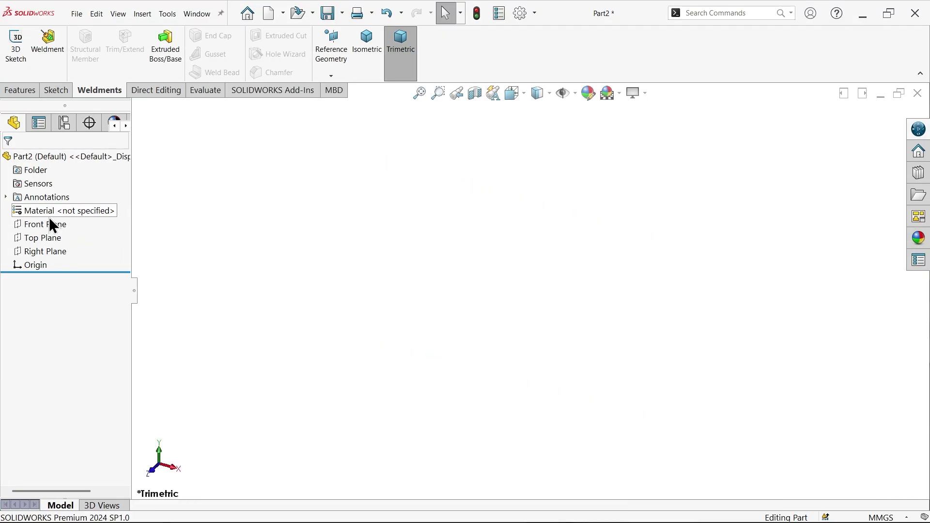
pyautogui.rightClick(102, 88)
pyautogui.moveTo(149, 125)
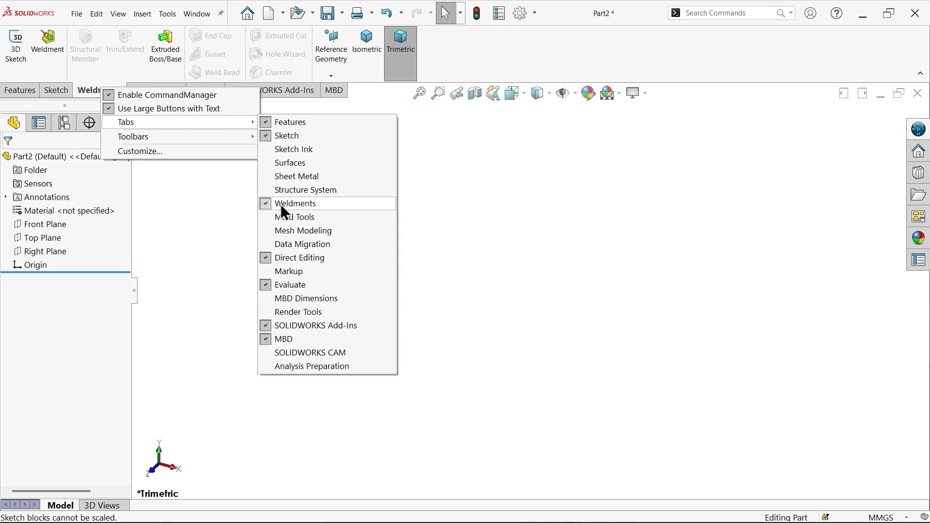
pyautogui.click(174, 186)
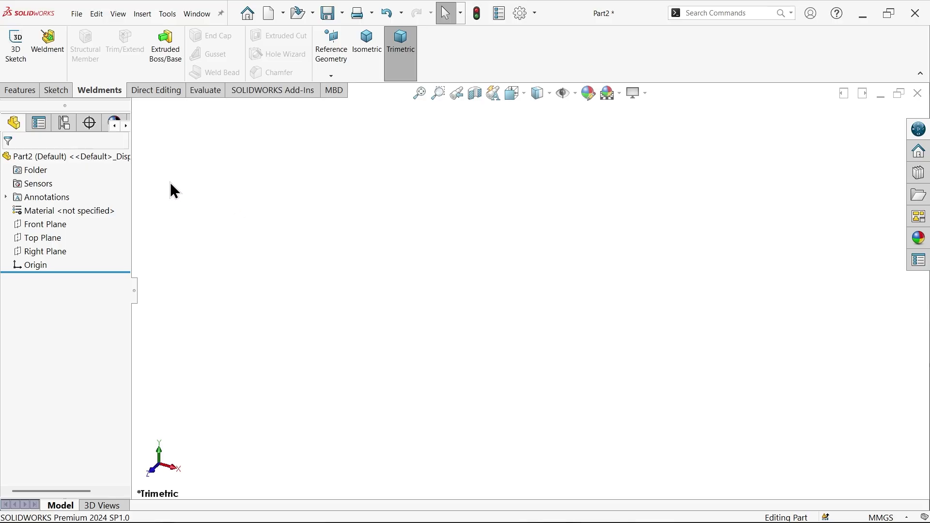
# - Start a 3D sketch and draw a center rectangle about 242 by 111 mm on the Top Plane, centered on the origin
pyautogui.click(19, 60)
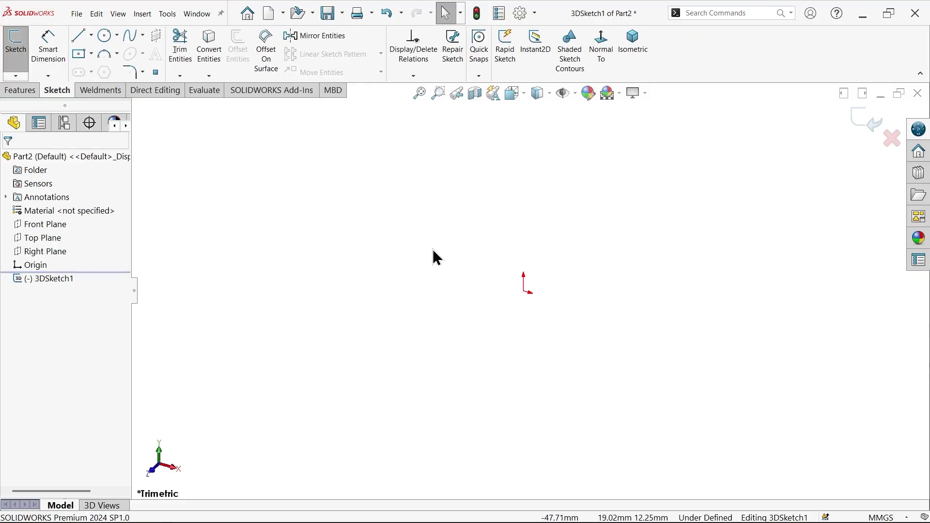
pyautogui.click(41, 240)
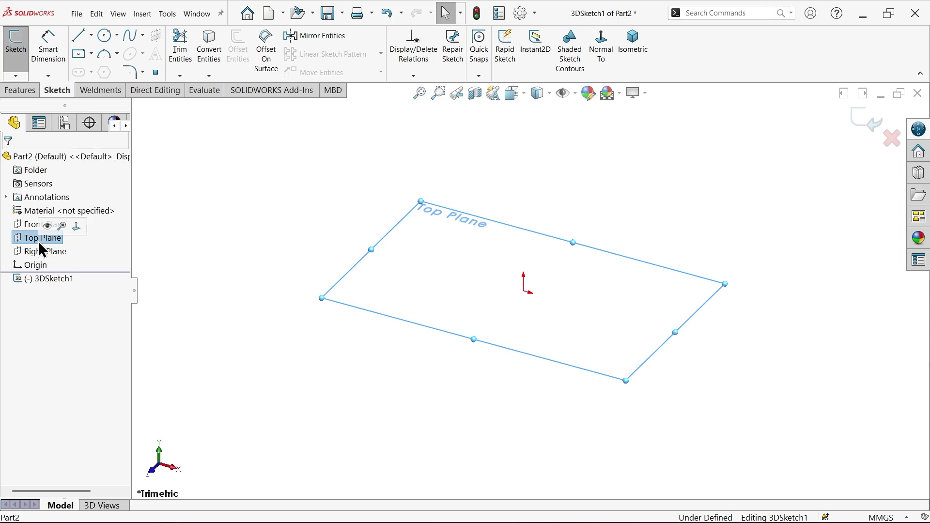
pyautogui.click(76, 226)
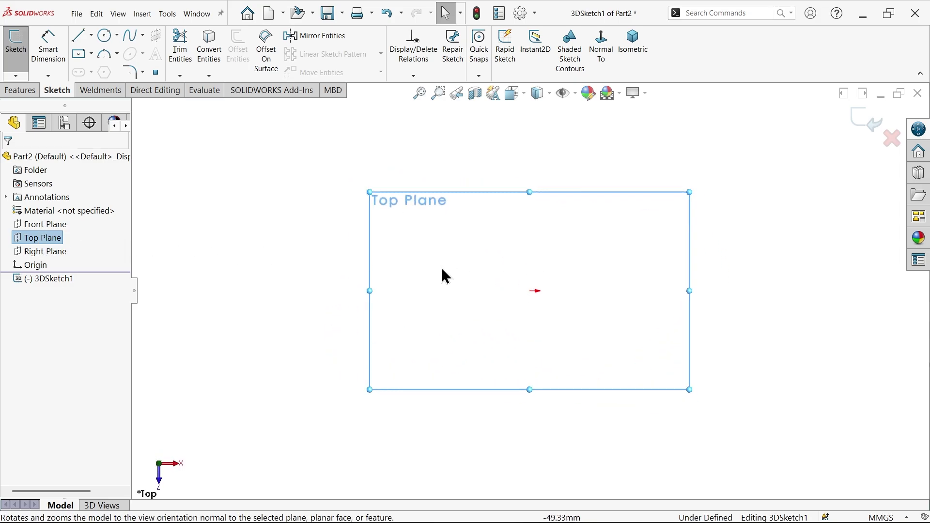
pyautogui.click(78, 55)
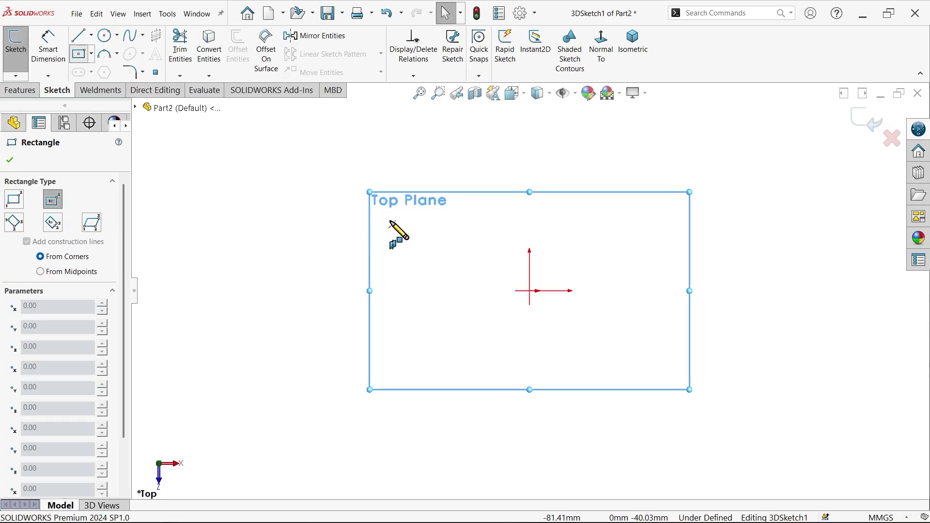
pyautogui.click(529, 291)
pyautogui.click(312, 192)
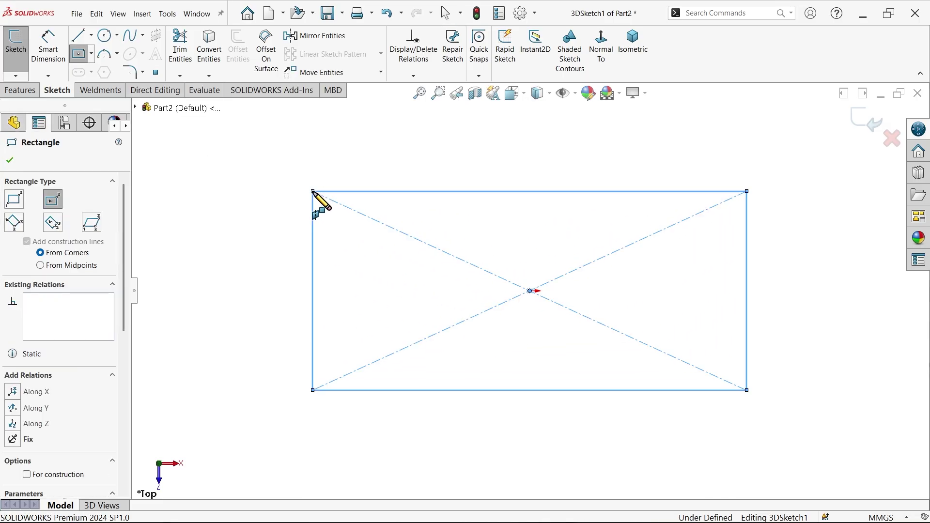
pyautogui.press('Escape')
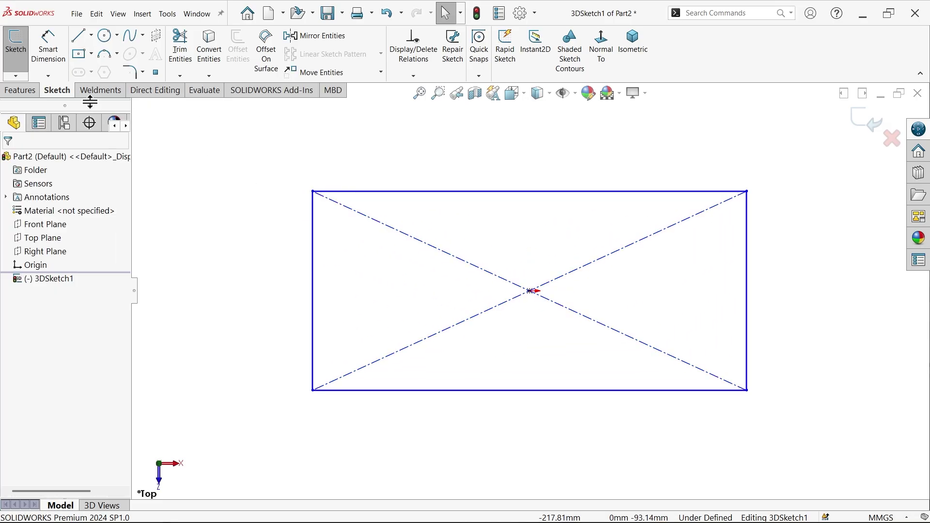
# - Dimension the rectangle's upper horizontal edge to 1000 mm
pyautogui.click(45, 51)
pyautogui.click(467, 194)
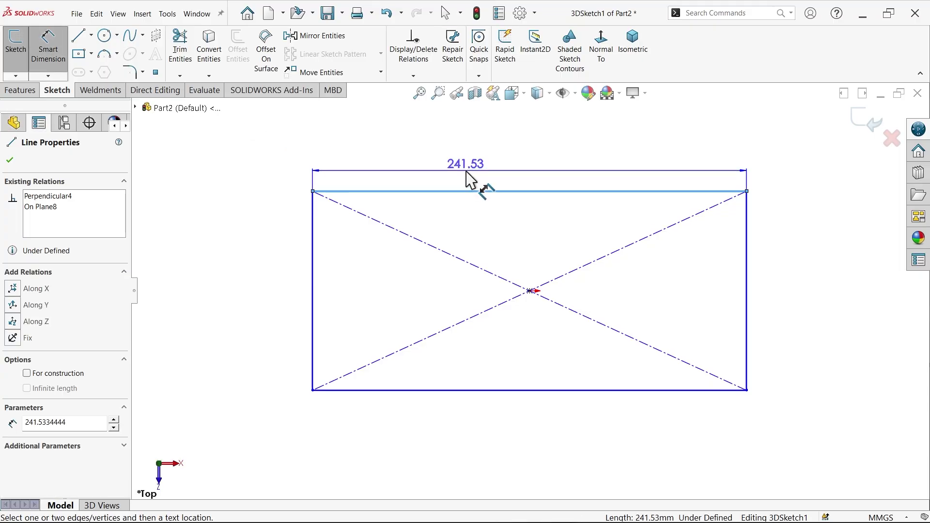
pyautogui.click(470, 181)
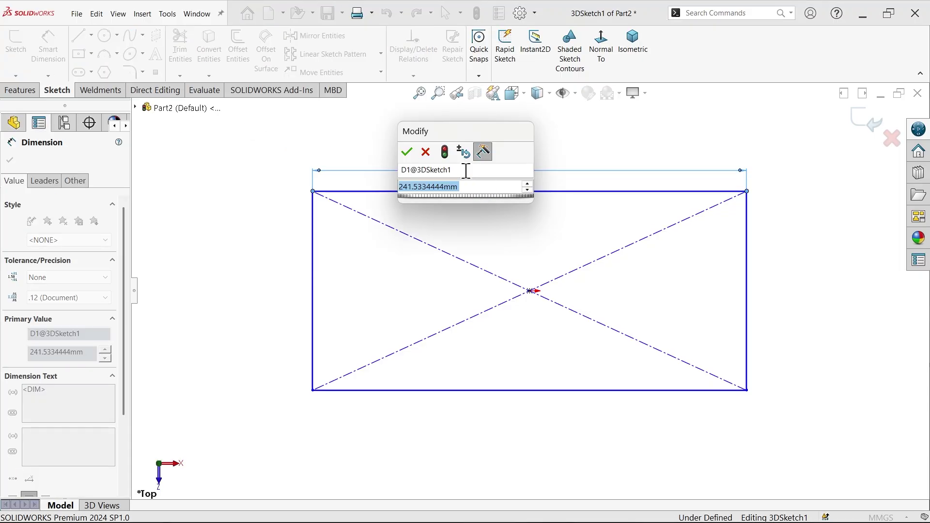
pyautogui.write('1000')
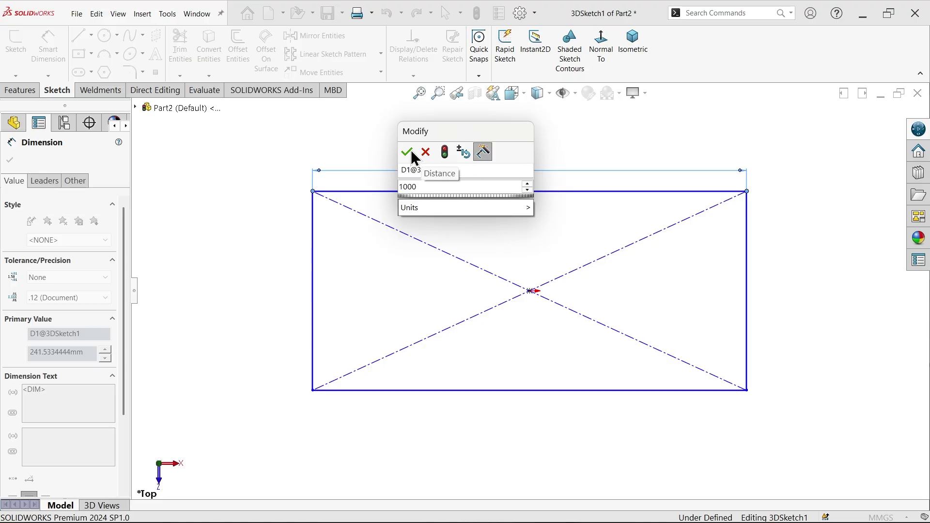
pyautogui.click(412, 151)
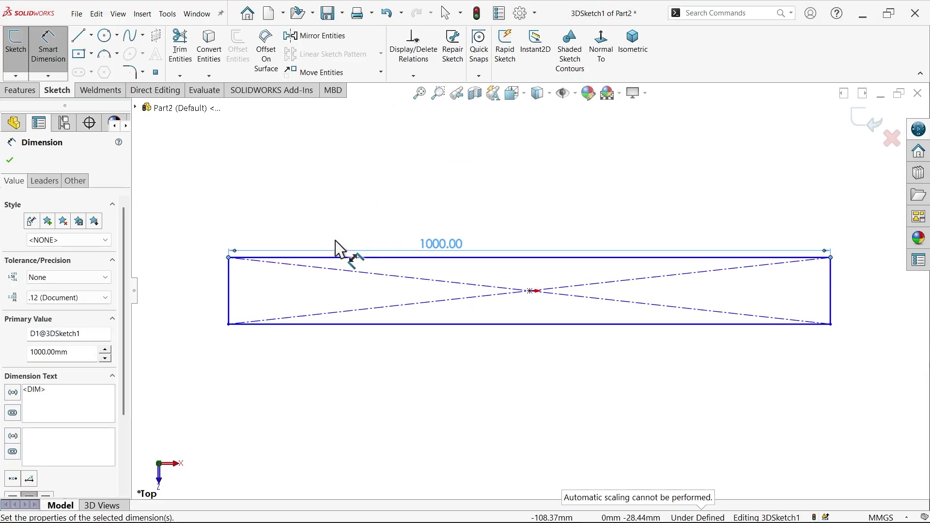
# - Dimension the rectangle's left side edge to 800 mm
pyautogui.scroll(-2, 255, 291)
pyautogui.click(248, 293)
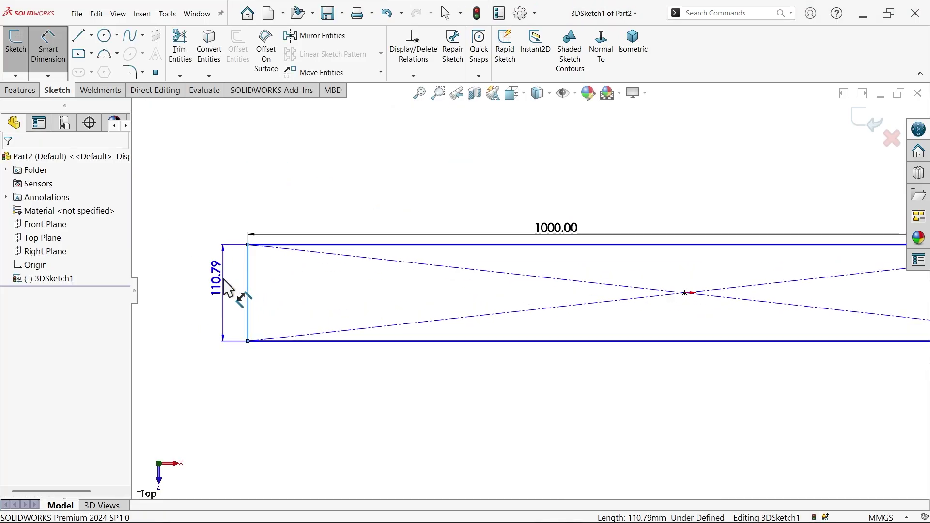
pyautogui.click(224, 279)
pyautogui.write('800')
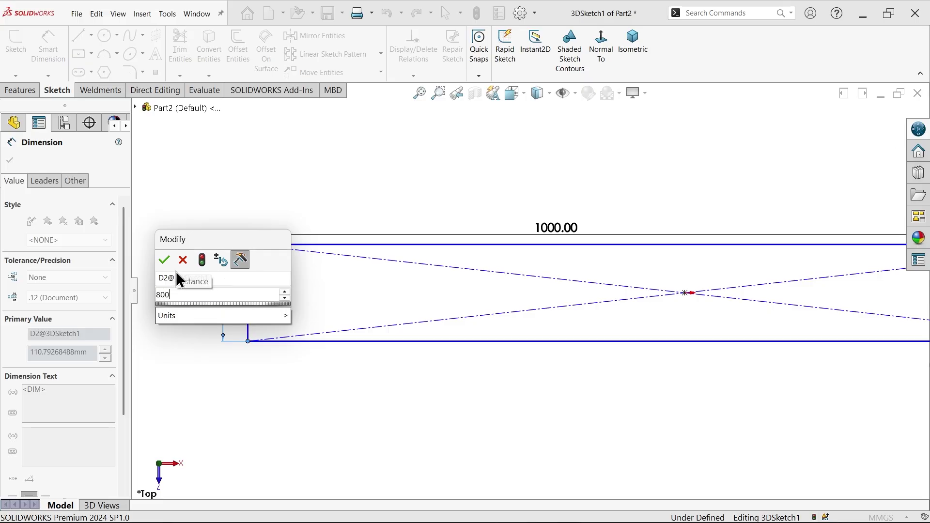
pyautogui.click(164, 260)
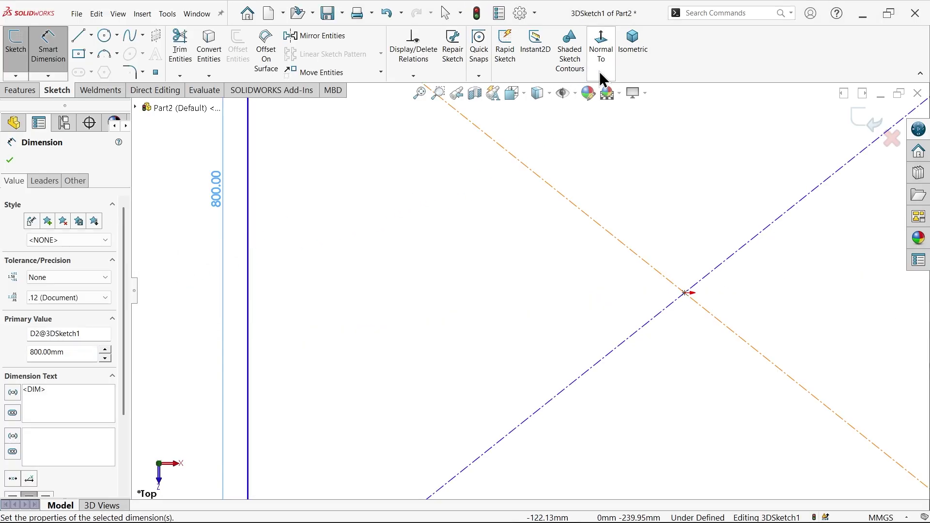
pyautogui.click(633, 43)
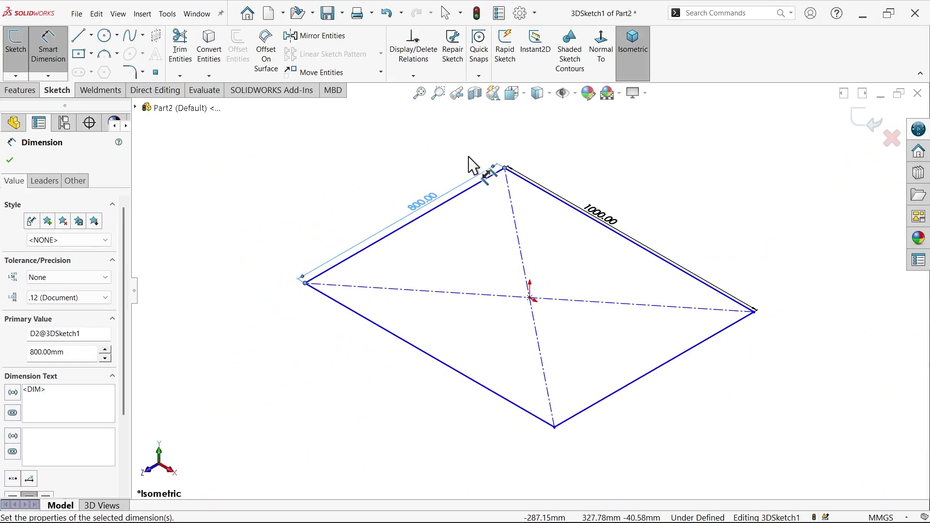
pyautogui.press('Escape')
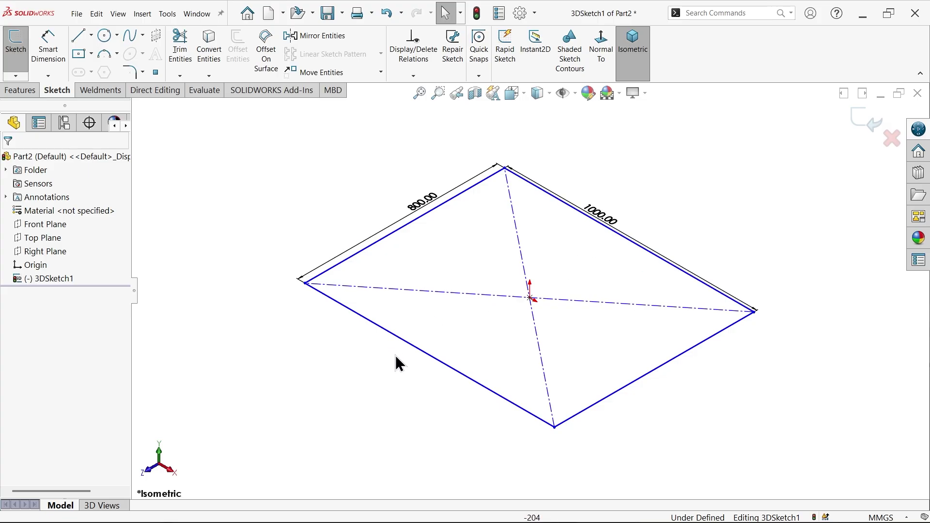
# - Add an Along X relation to the rectangle's front edge, opposite the edge dimensioned 1000 mm
pyautogui.click(430, 359)
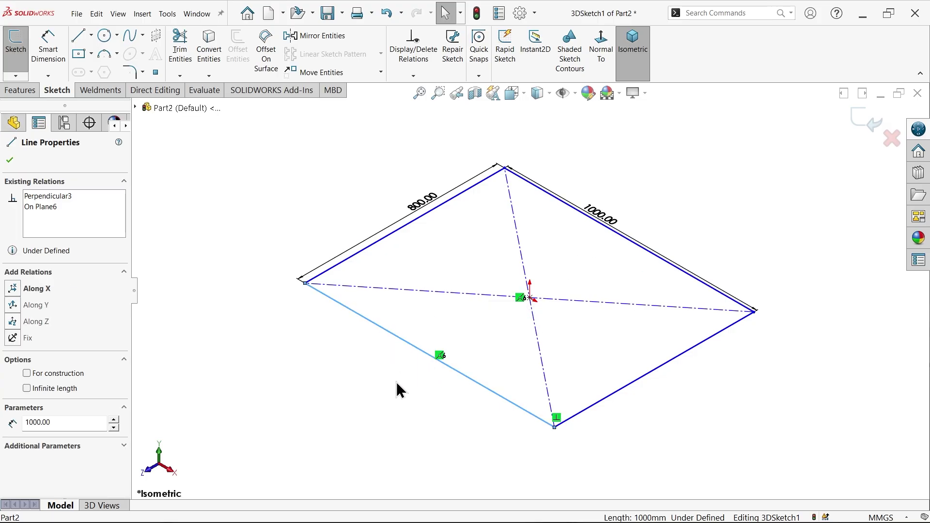
pyautogui.click(33, 289)
pyautogui.click(307, 241)
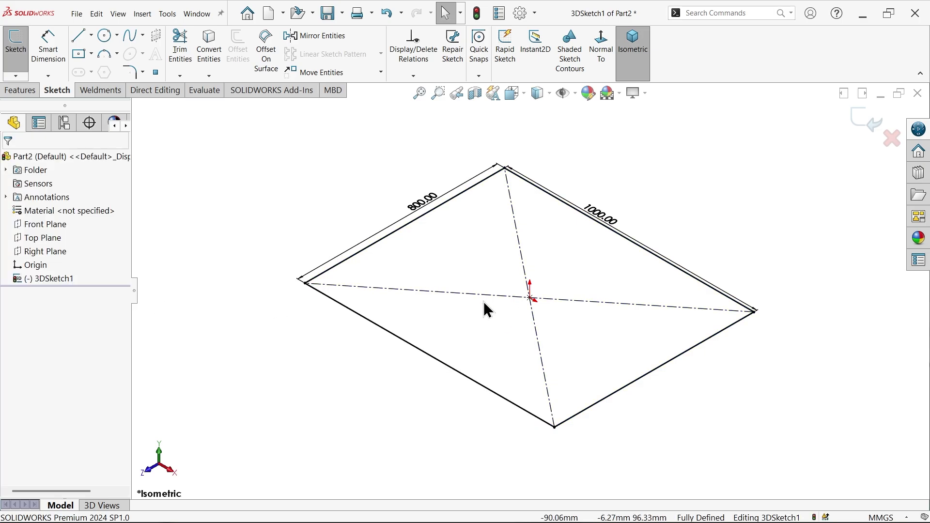
# - Draw a vertical leg line about 286 mm long downward along Y from the rectangle's leftmost corner
pyautogui.click(80, 34)
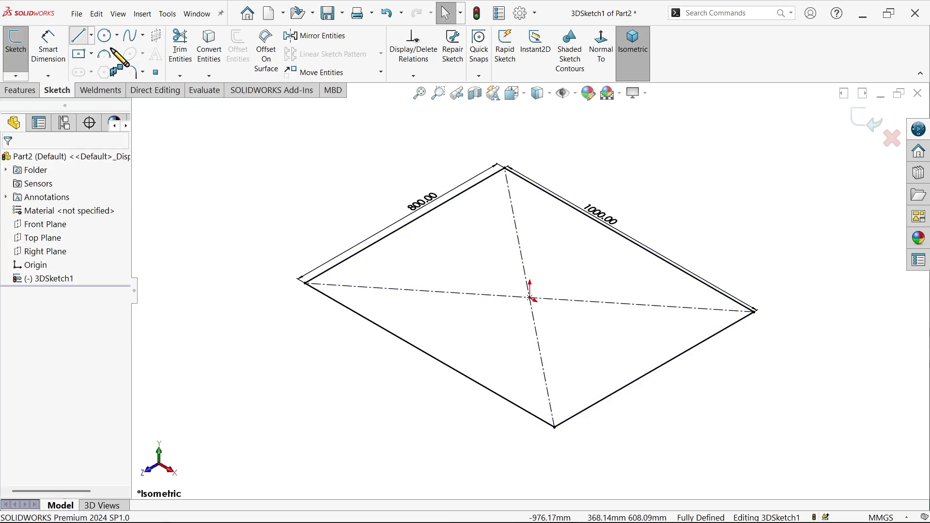
pyautogui.click(304, 282)
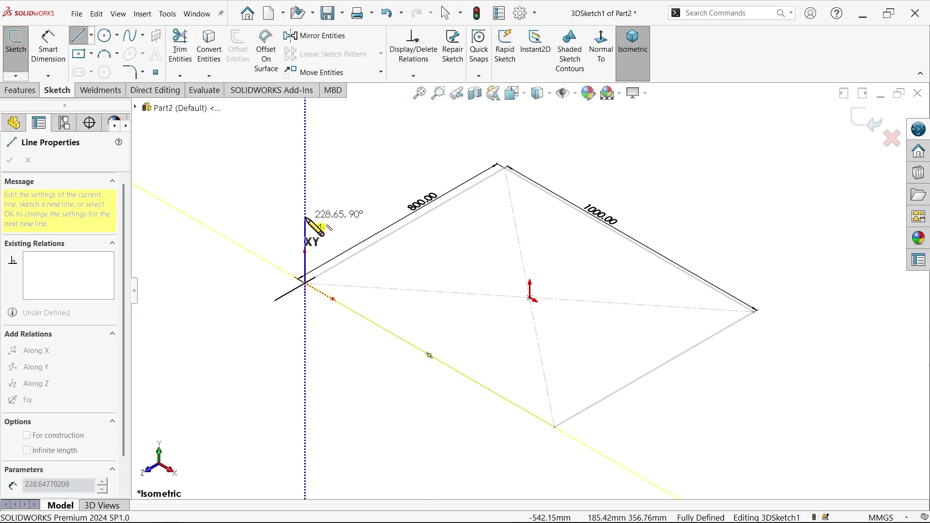
pyautogui.click(305, 369)
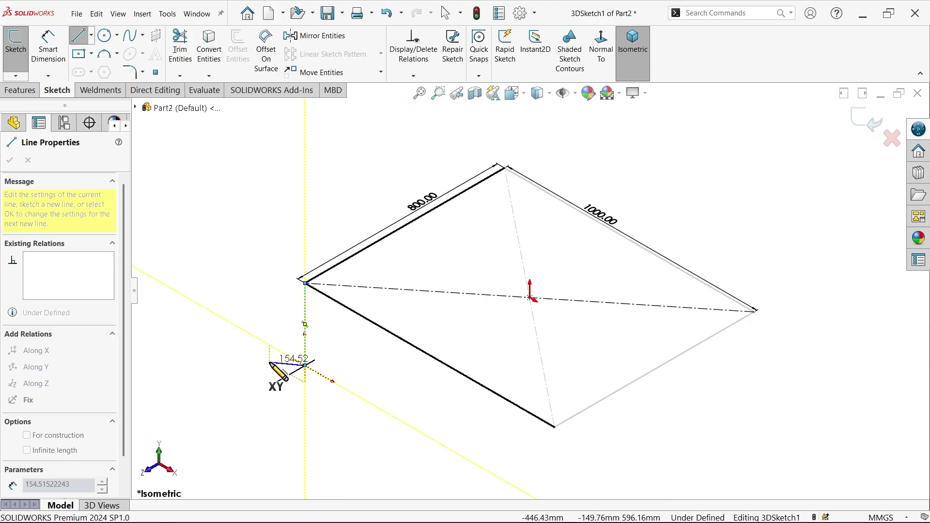
pyautogui.press('Escape')
pyautogui.press('Escape')
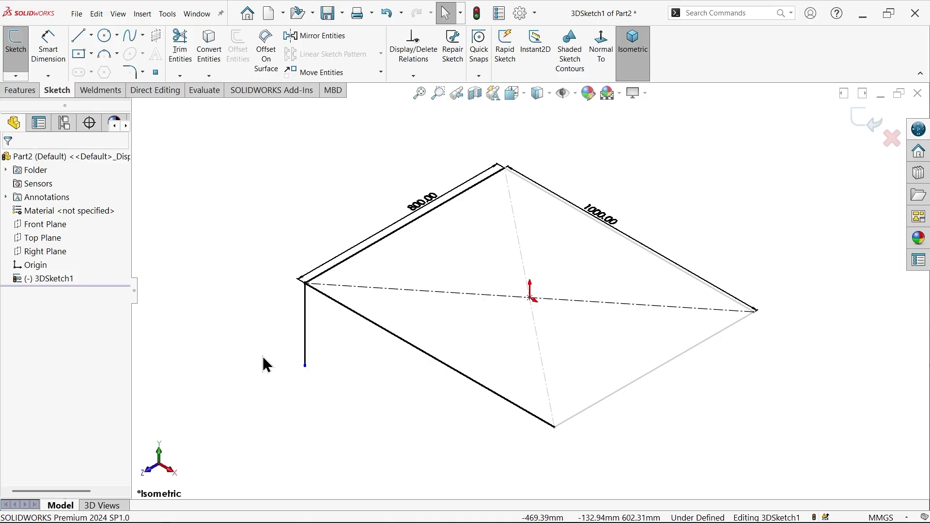
# - Draw a vertical leg line about 277 mm long downward from the back corner where the 800 and 1000 mm edges meet
pyautogui.press('l')
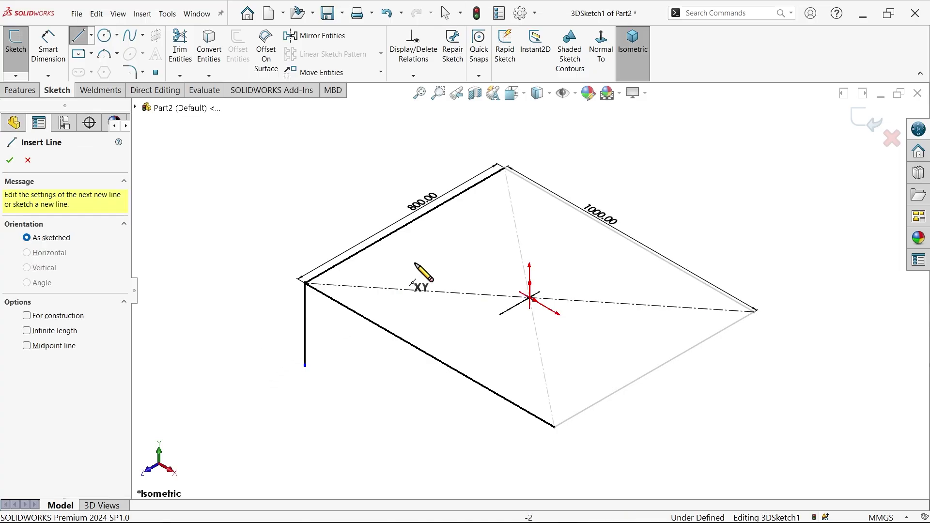
pyautogui.click(504, 168)
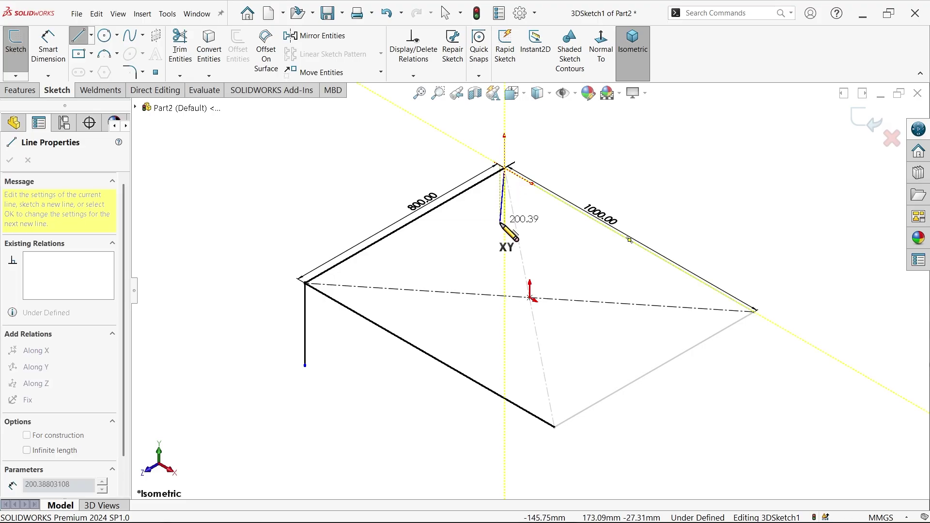
pyautogui.click(506, 249)
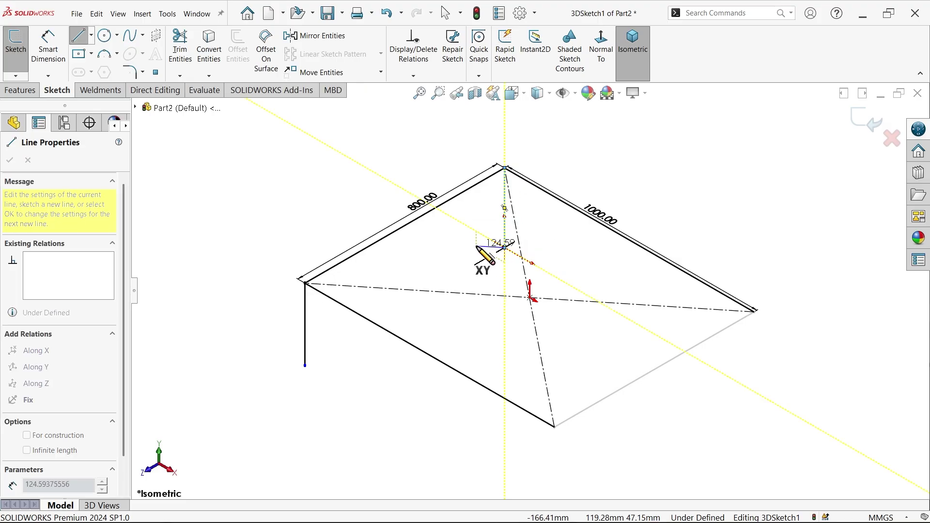
pyautogui.press('Escape')
pyautogui.press('Escape')
# - Draw a vertical leg line straight down along Y from the rectangle's rightmost corner
pyautogui.press('Return')
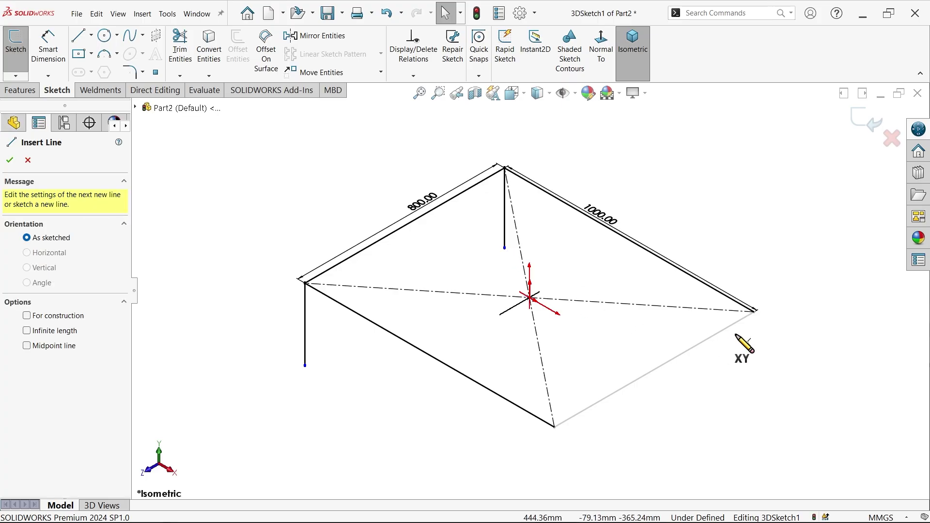
pyautogui.click(754, 311)
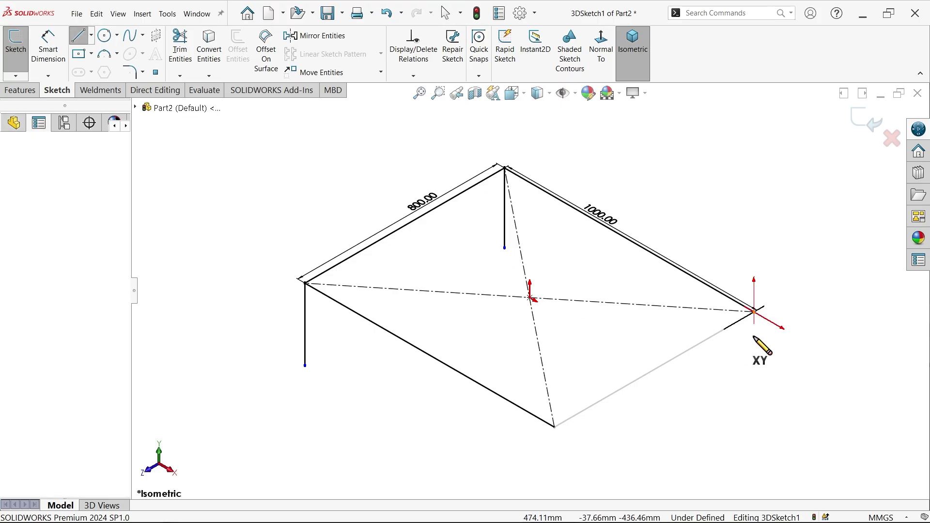
pyautogui.click(754, 395)
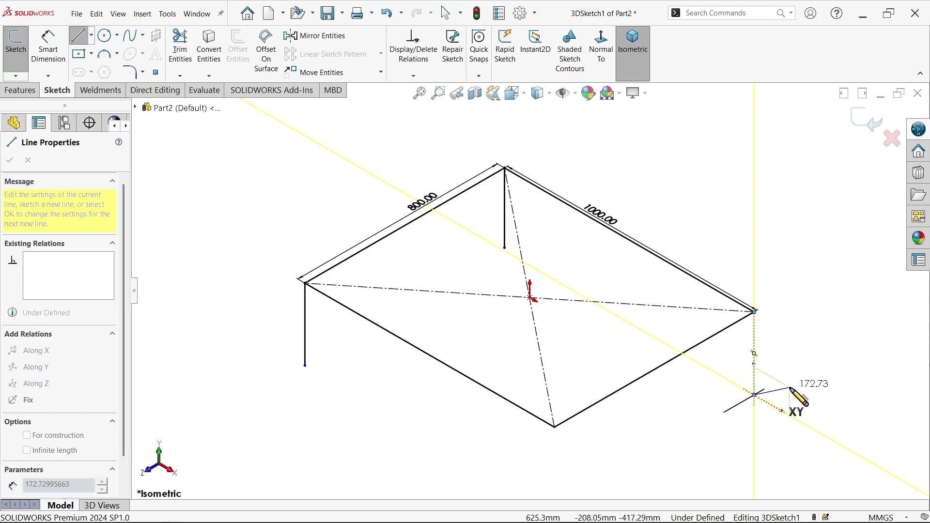
pyautogui.rightClick(791, 388)
pyautogui.click(807, 397)
# - Draw a vertical leg line about 118 mm long downward from the rectangle's front corner
pyautogui.press('l')
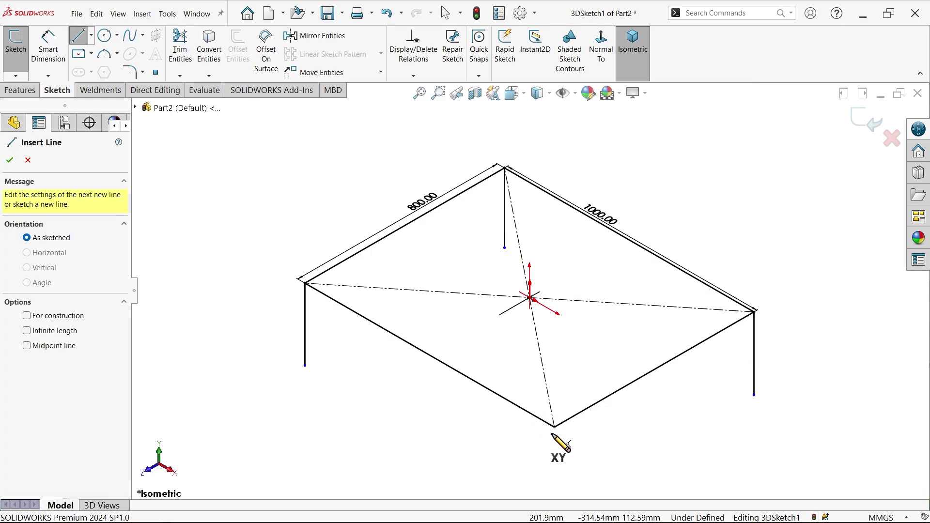
pyautogui.click(554, 427)
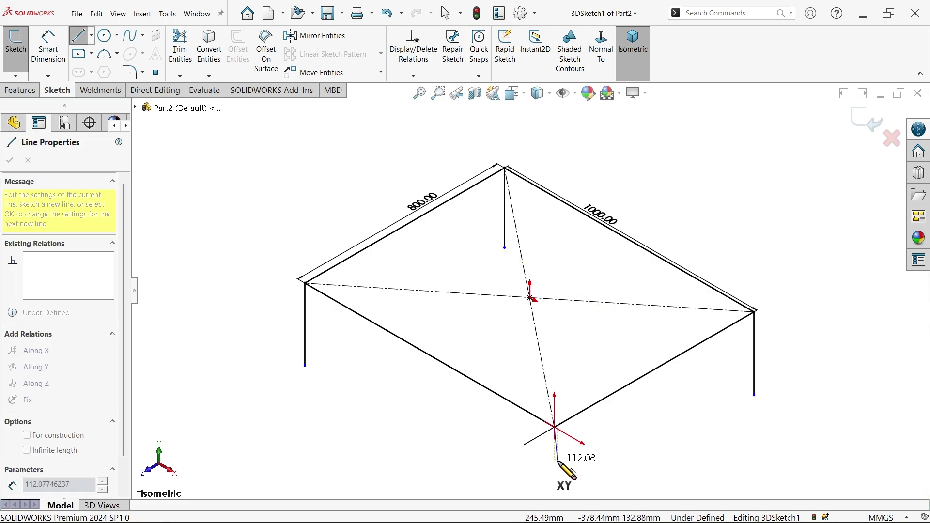
pyautogui.click(555, 462)
pyautogui.rightClick(636, 421)
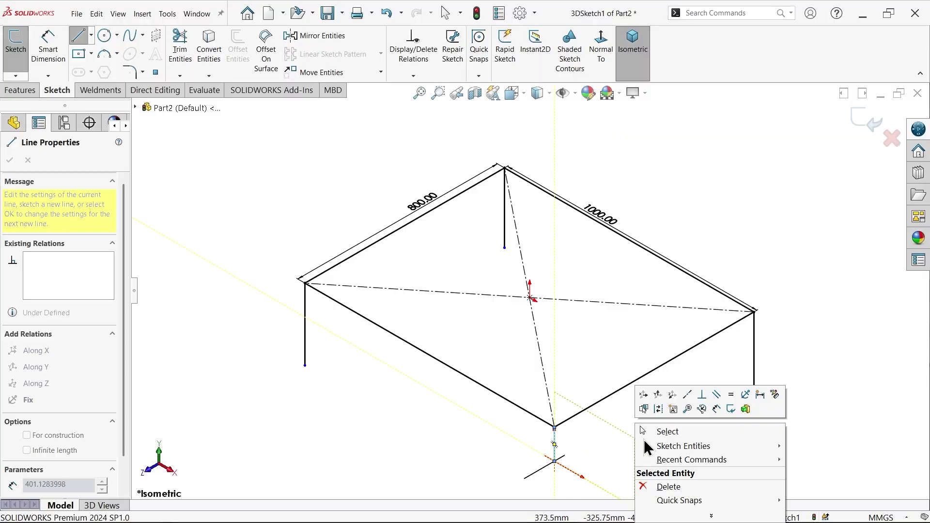
pyautogui.click(669, 433)
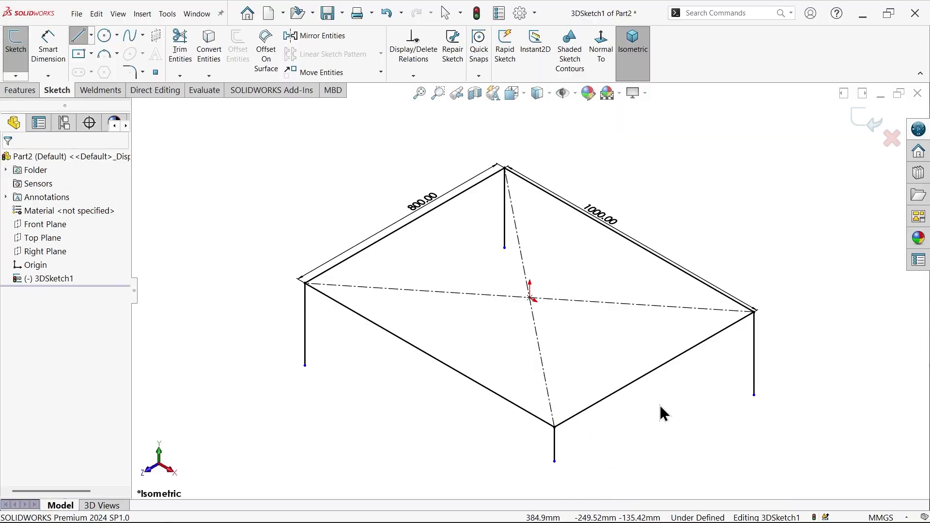
# - Add an Equal relation between the four vertical leg lines
pyautogui.click(631, 45)
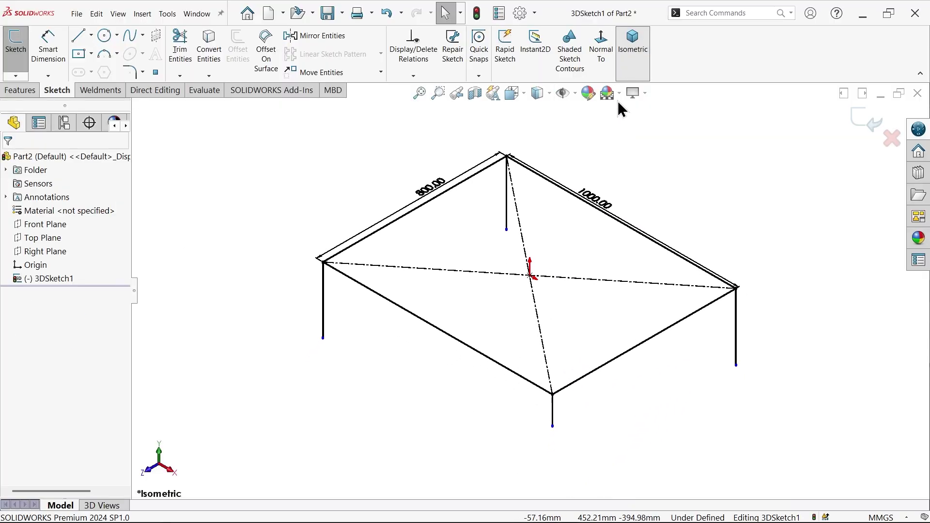
pyautogui.click(507, 206)
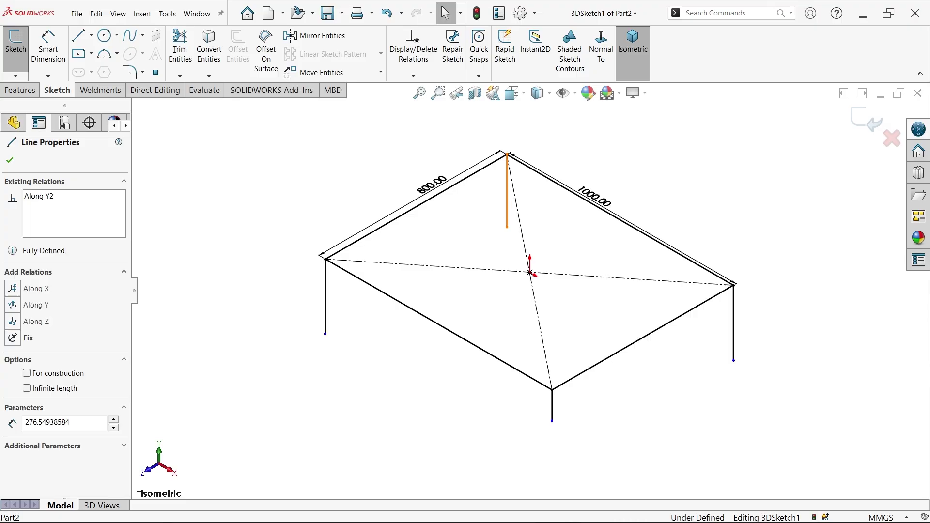
pyautogui.keyDown('ctrl'); pyautogui.click(326, 313); pyautogui.keyUp('ctrl')
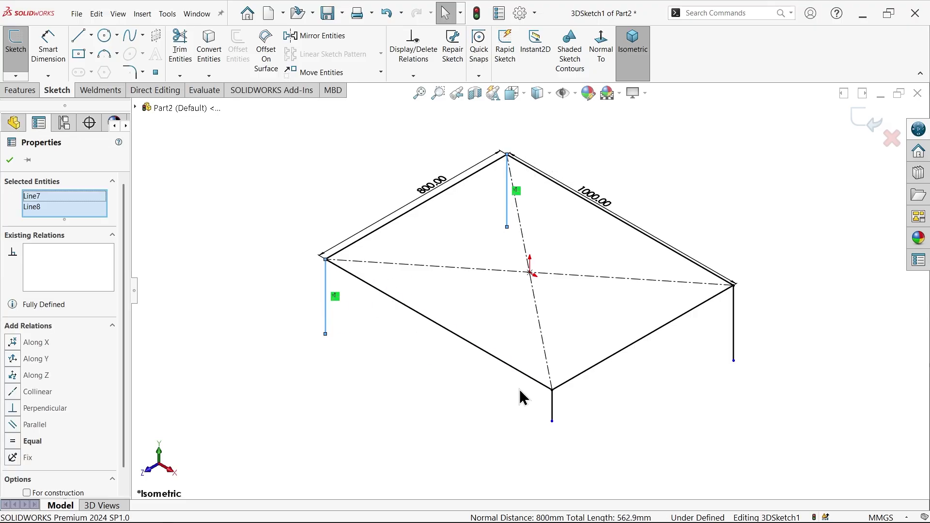
pyautogui.keyDown('ctrl'); pyautogui.click(553, 412); pyautogui.keyUp('ctrl')
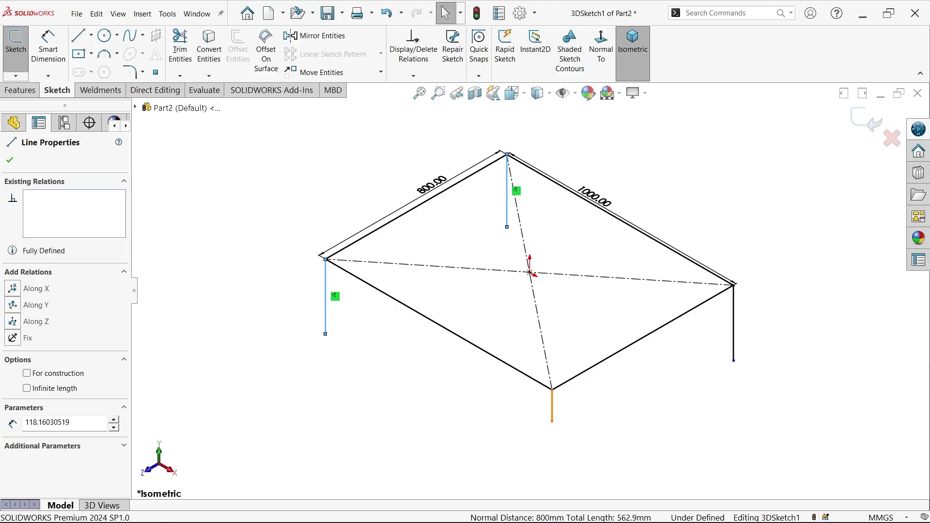
pyautogui.keyDown('ctrl'); pyautogui.click(734, 334); pyautogui.keyUp('ctrl')
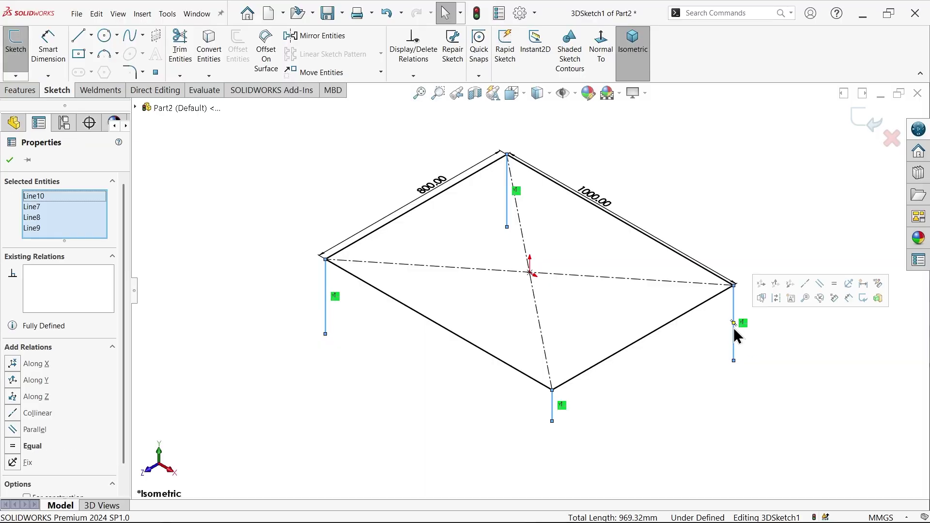
pyautogui.click(834, 286)
pyautogui.click(759, 194)
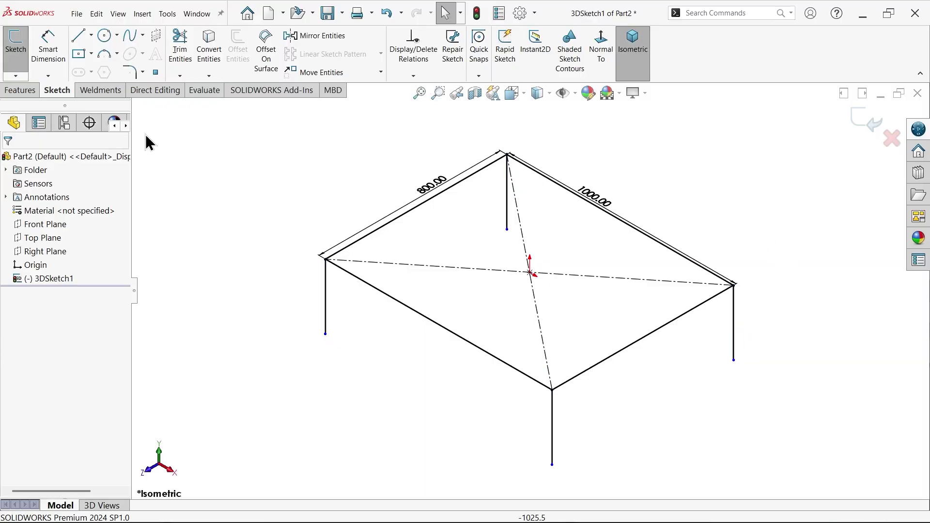
# - Dimension the leg at the rectangle's leftmost corner to 500 mm
pyautogui.click(48, 48)
pyautogui.click(325, 319)
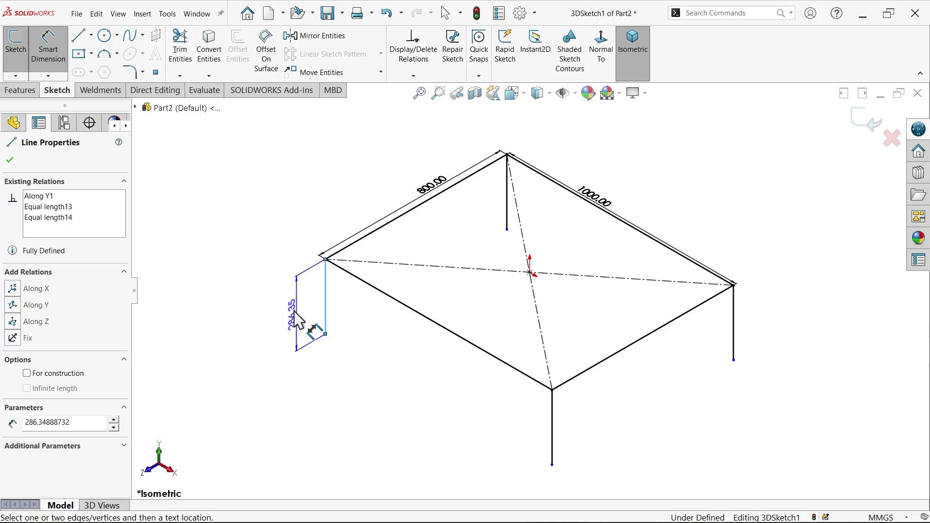
pyautogui.click(259, 315)
pyautogui.write('500')
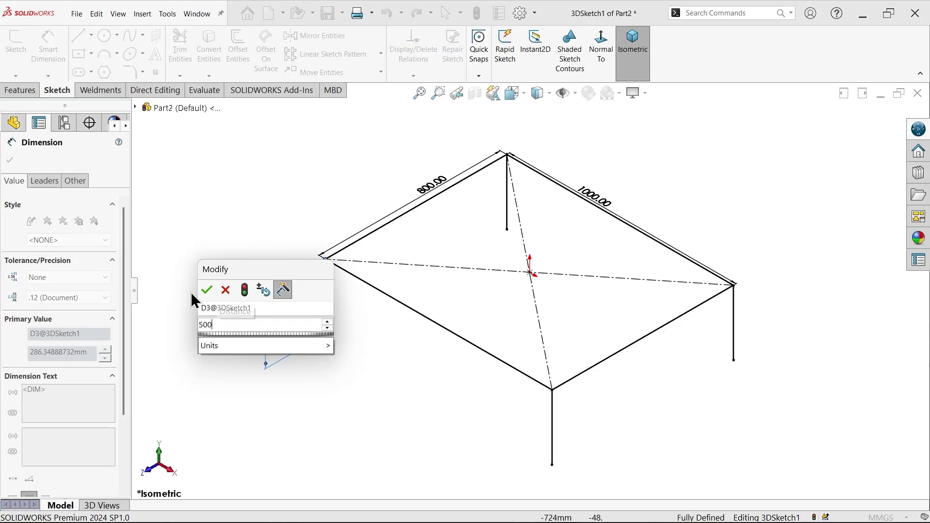
pyautogui.click(207, 289)
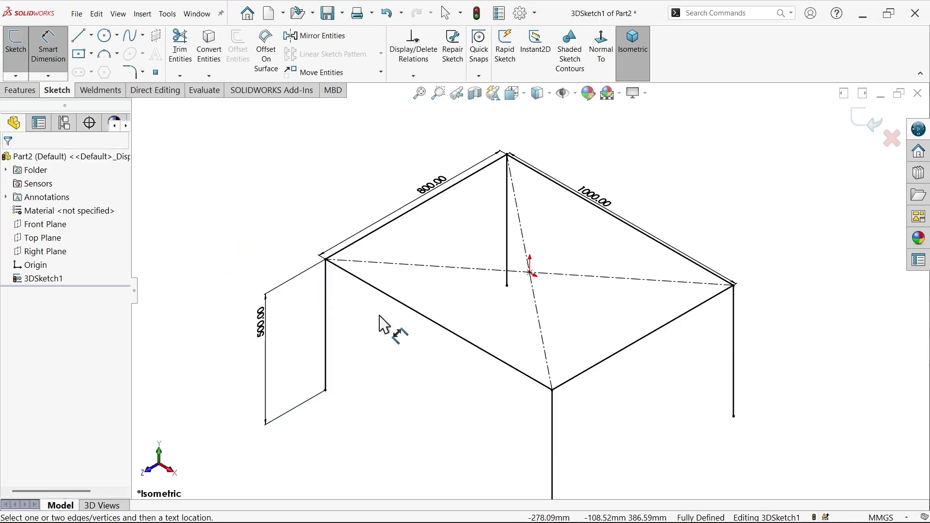
# - Draw a diagonal brace line about 292 mm long from the leftmost leg up to the adjoining front edge of the rectangle
pyautogui.click(81, 43)
pyautogui.scroll(-3, 314, 293)
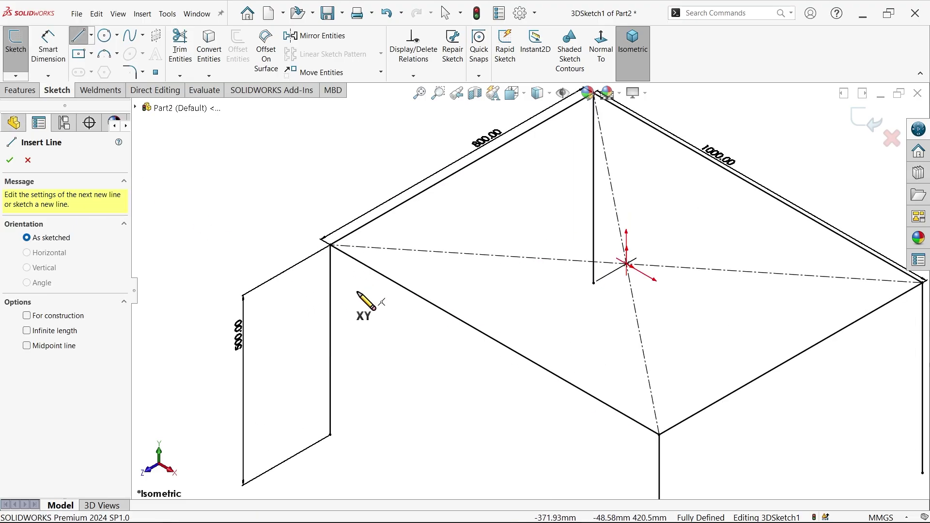
pyautogui.click(330, 310)
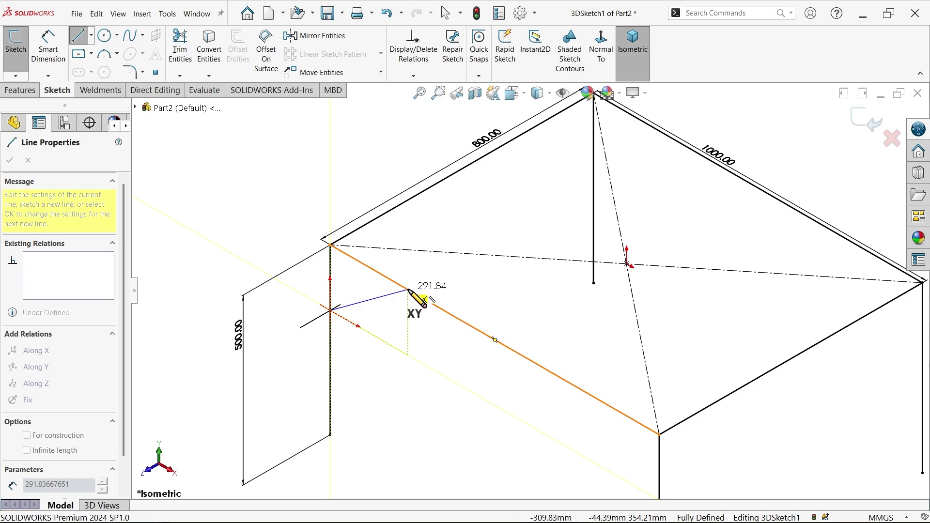
pyautogui.click(408, 291)
pyautogui.press('Escape')
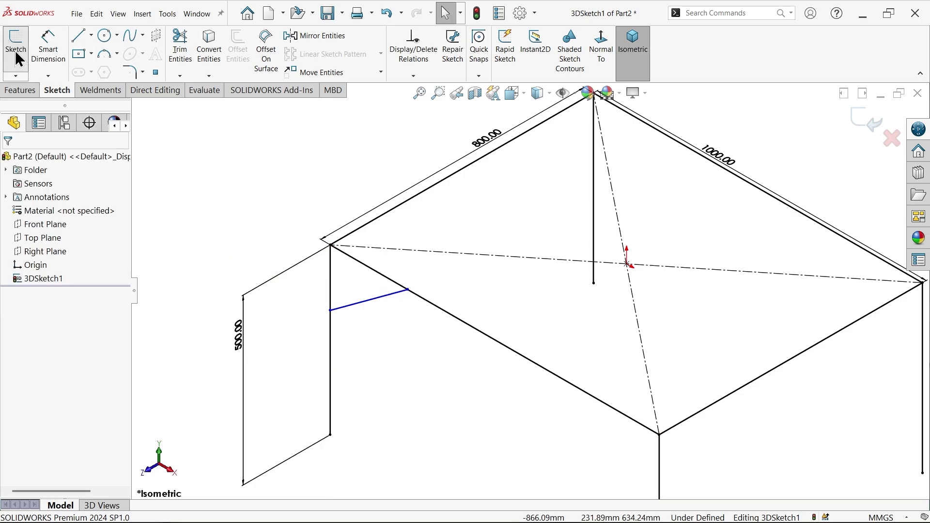
# - Dimension the vertical distance from the brace's lower endpoint to the rectangle's leftmost corner as 200 mm
pyautogui.press('d')
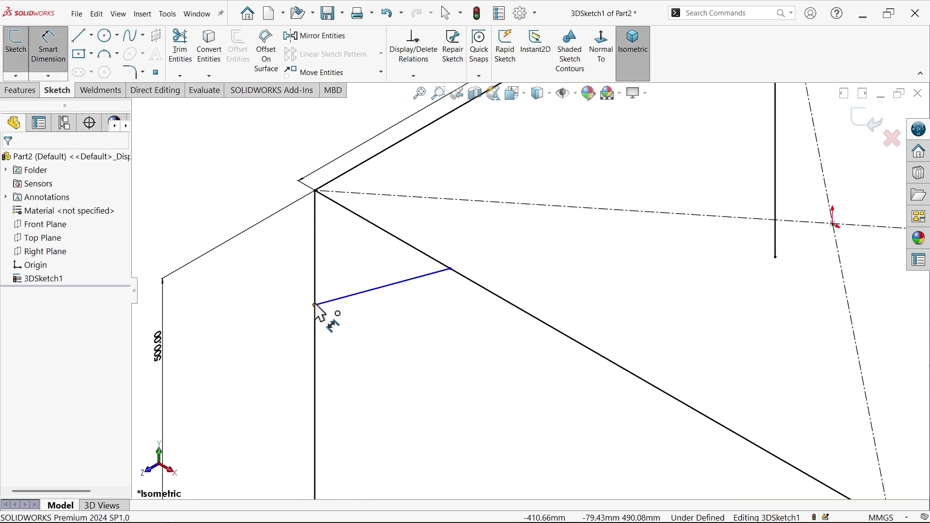
pyautogui.click(316, 305)
pyautogui.click(316, 191)
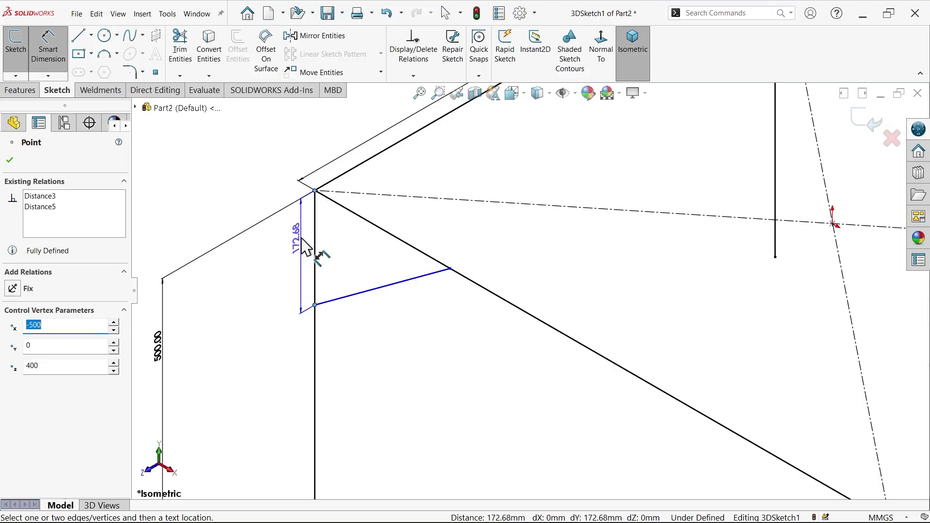
pyautogui.click(297, 249)
pyautogui.write('200')
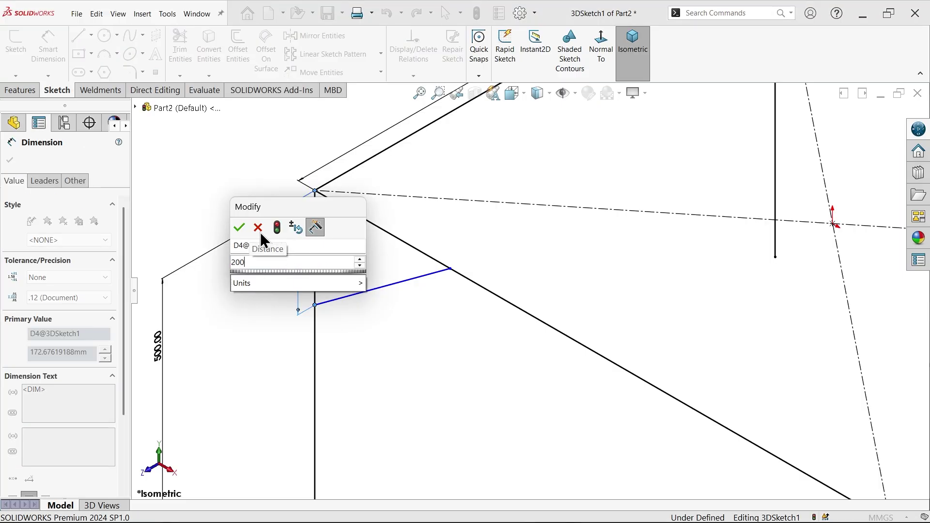
pyautogui.click(240, 227)
# - Dimension the distance along the front edge from the brace's upper endpoint to the leftmost corner as 200 mm
pyautogui.click(463, 315)
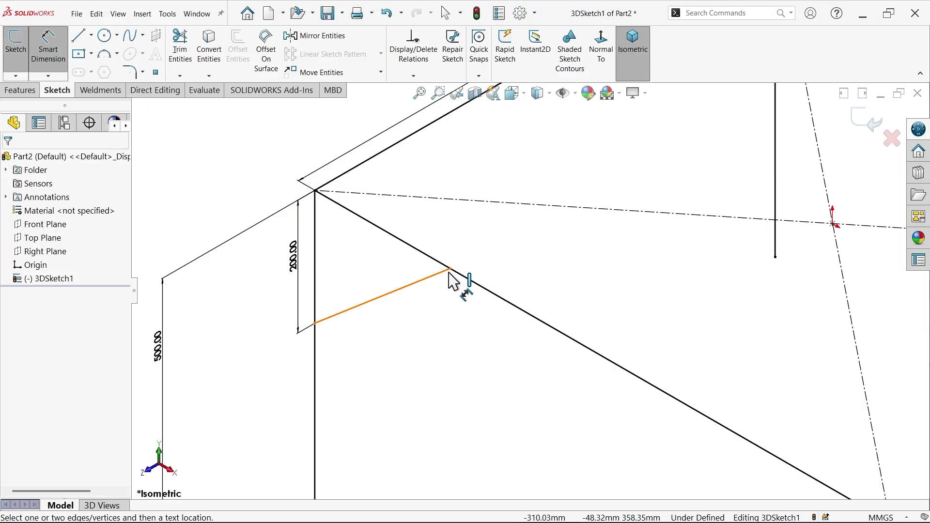
pyautogui.click(315, 191)
pyautogui.click(323, 196)
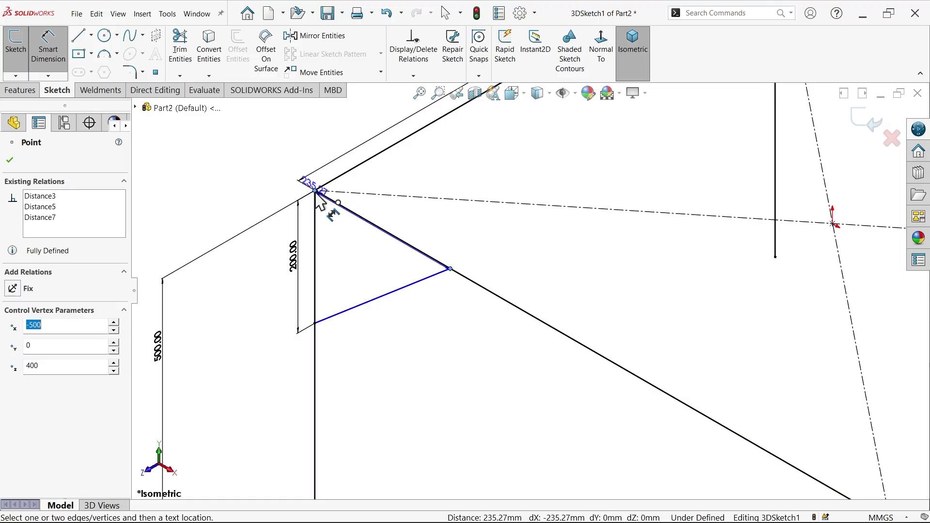
pyautogui.click(406, 203)
pyautogui.write('20')
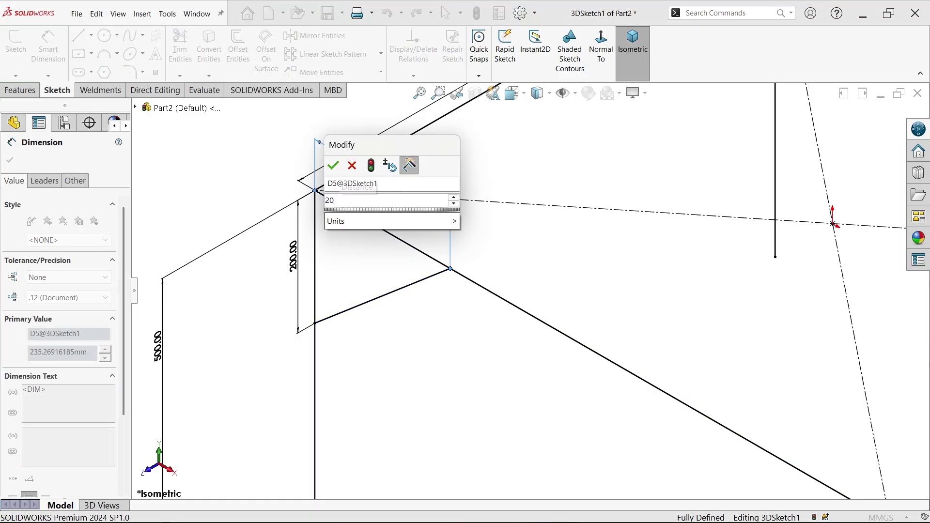
pyautogui.click(334, 165)
pyautogui.press('f')
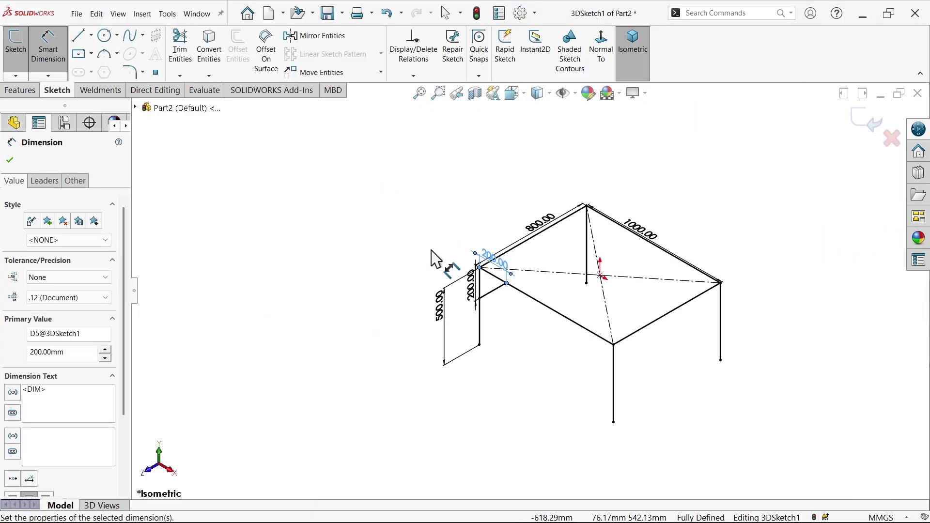
pyautogui.click(10, 160)
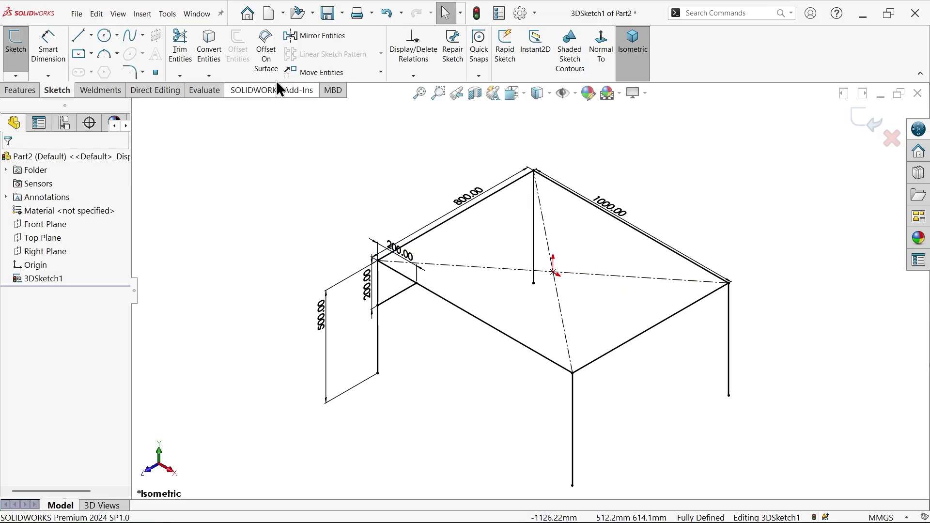
# - Mirror the diagonal brace at the leftmost leg about the Front Plane, keeping the original as a copy
pyautogui.click(342, 39)
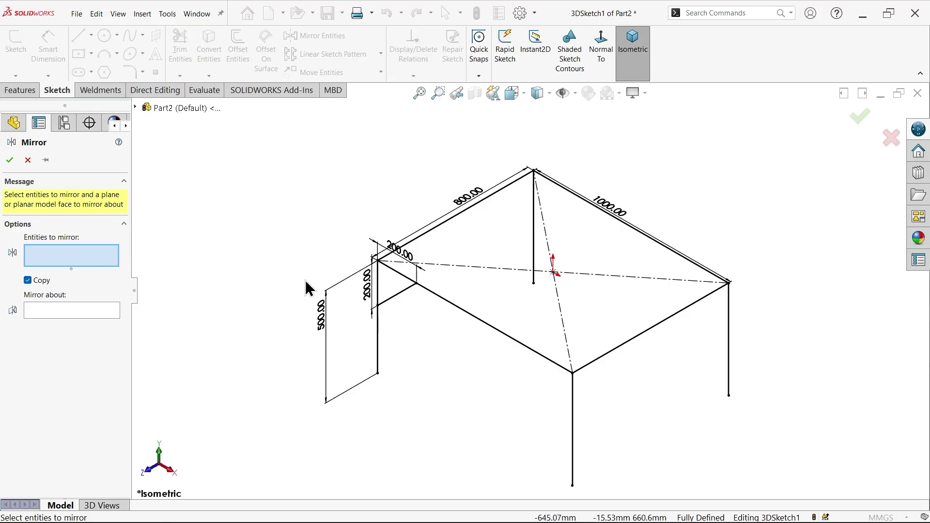
pyautogui.click(403, 304)
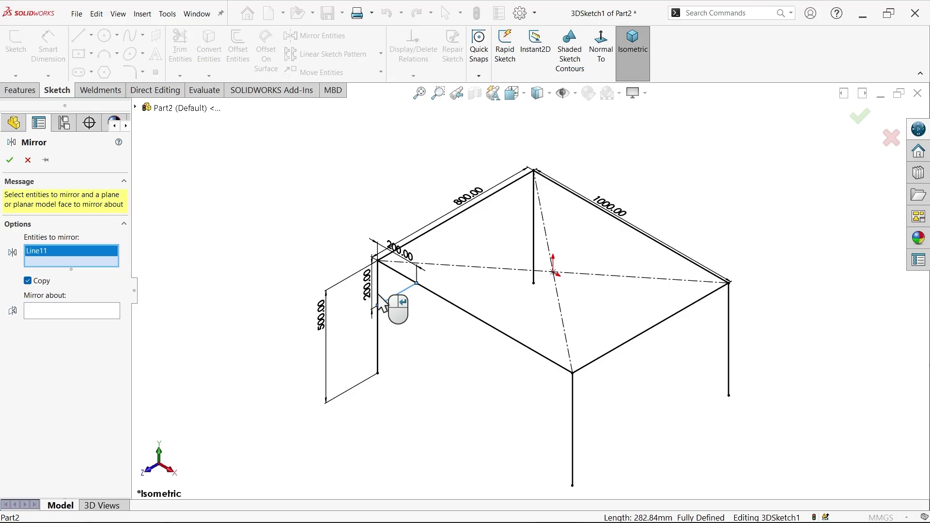
pyautogui.click(53, 314)
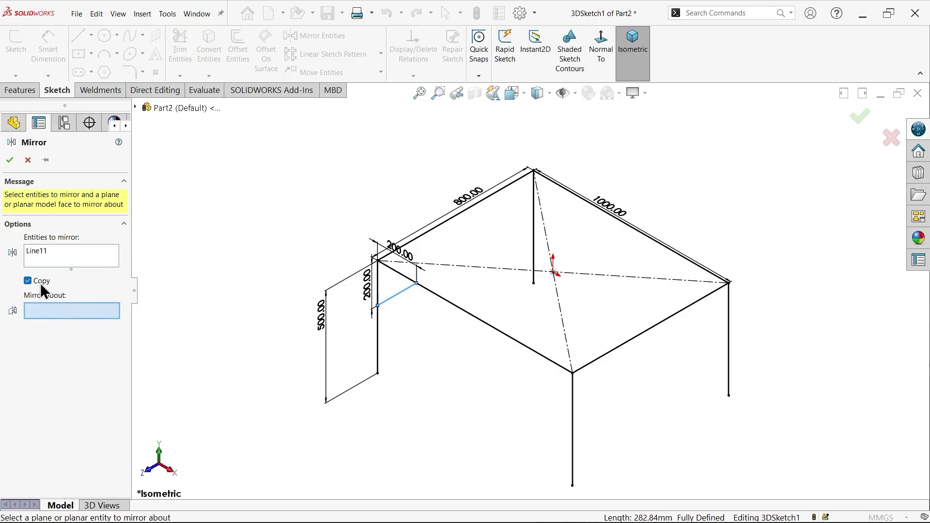
pyautogui.click(139, 105)
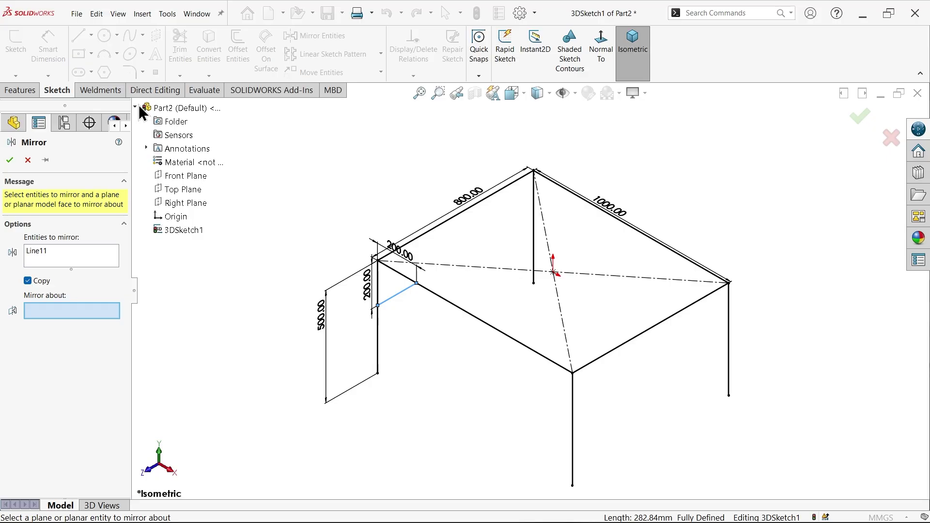
pyautogui.click(190, 178)
pyautogui.scroll(-3, 557, 205)
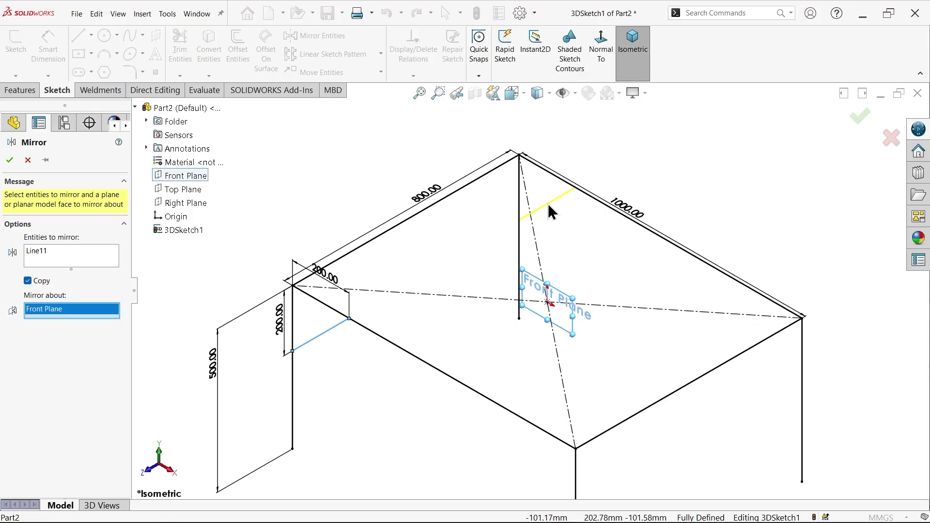
pyautogui.click(10, 160)
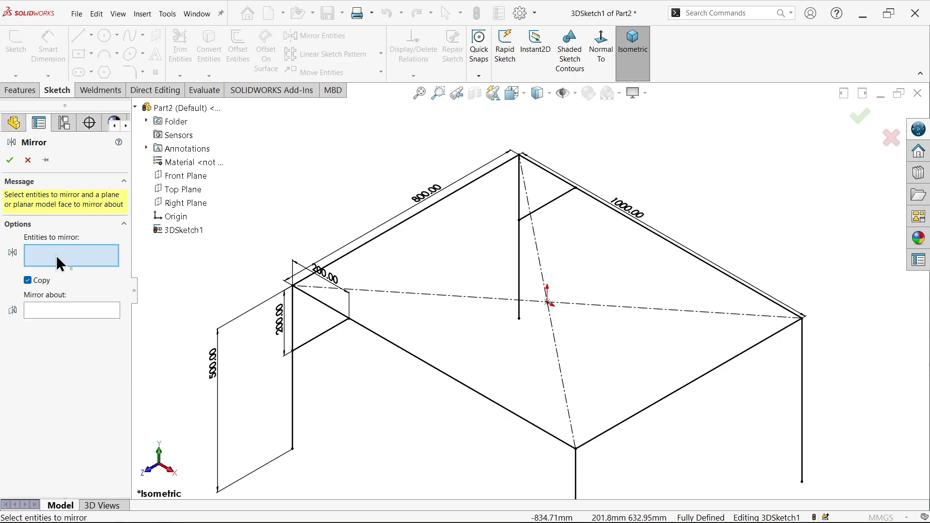
# - Mirror both diagonal braces about the Right Plane to the two opposite legs, and finish the mirror command
pyautogui.click(327, 338)
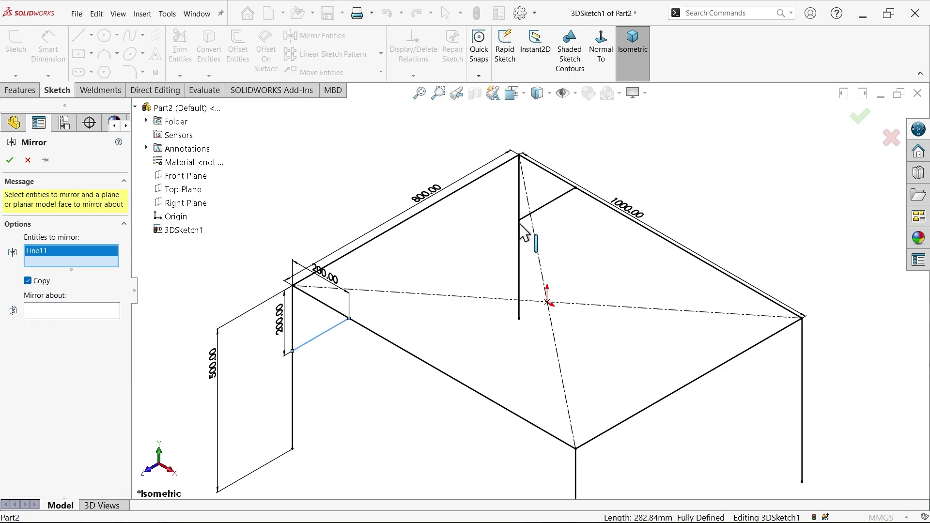
pyautogui.click(548, 213)
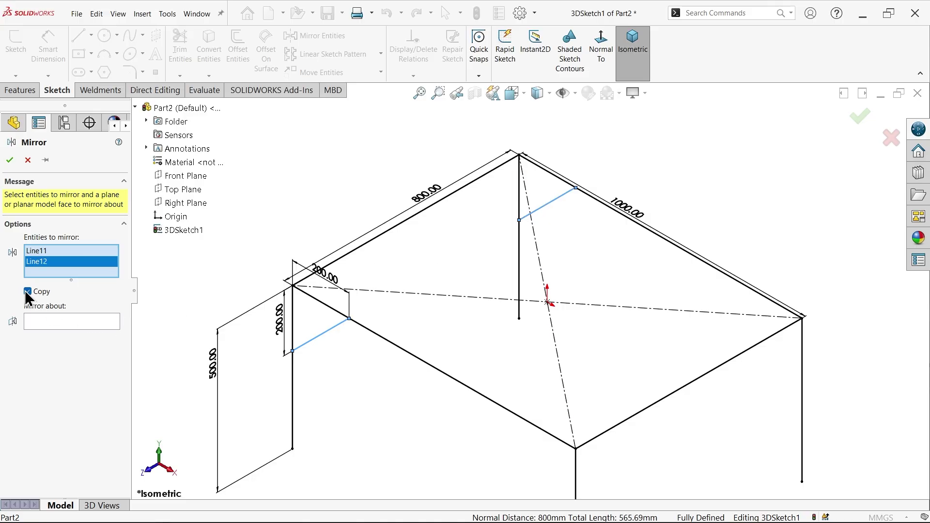
pyautogui.click(57, 316)
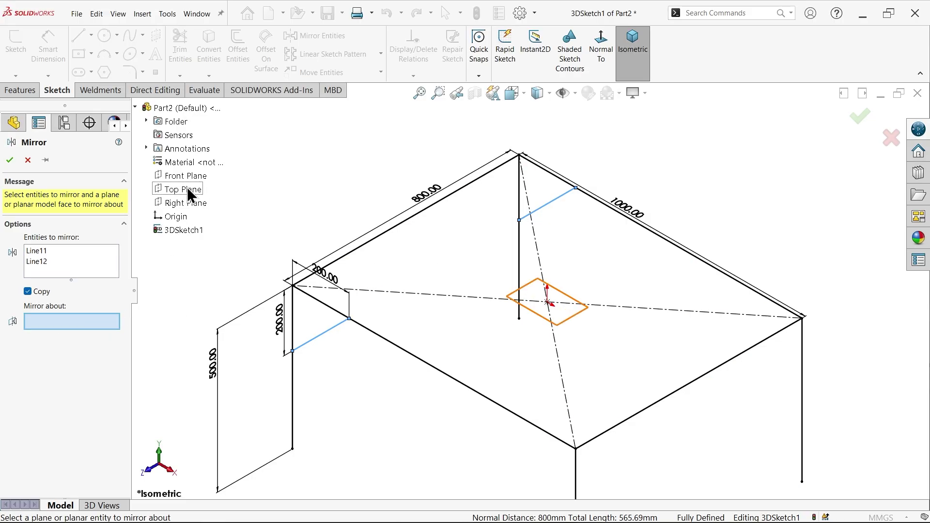
pyautogui.click(177, 203)
pyautogui.scroll(2, 421, 253)
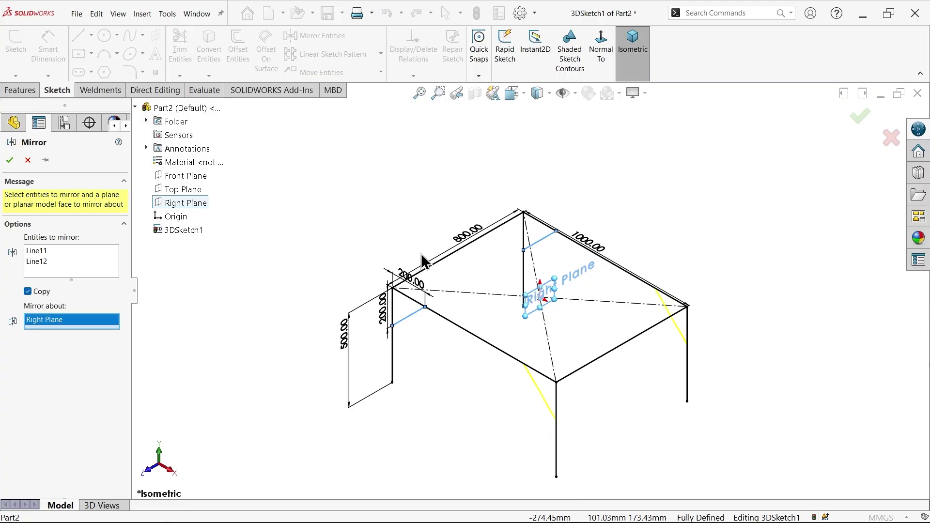
pyautogui.click(11, 160)
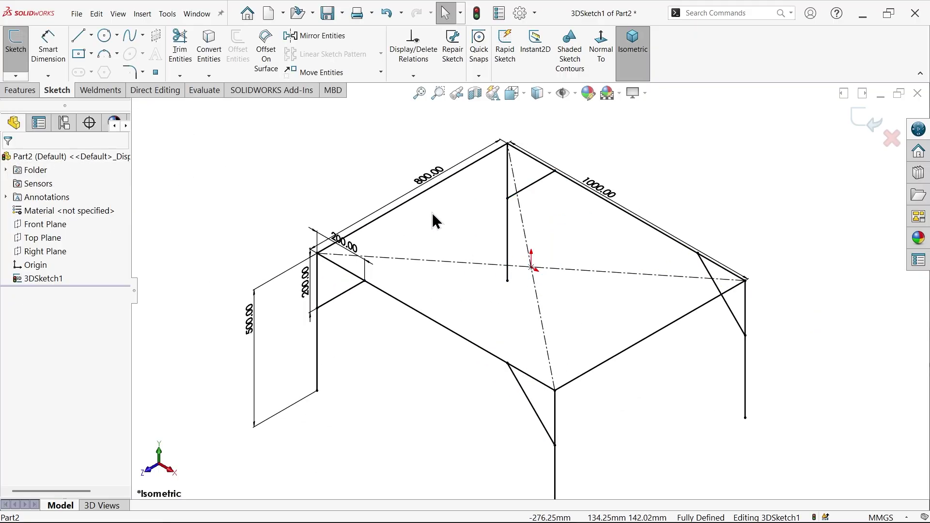
# - Move the 1000 mm and 800 mm dimensions farther outside the rectangle
pyautogui.moveTo(601, 188); pyautogui.dragTo(614, 172)
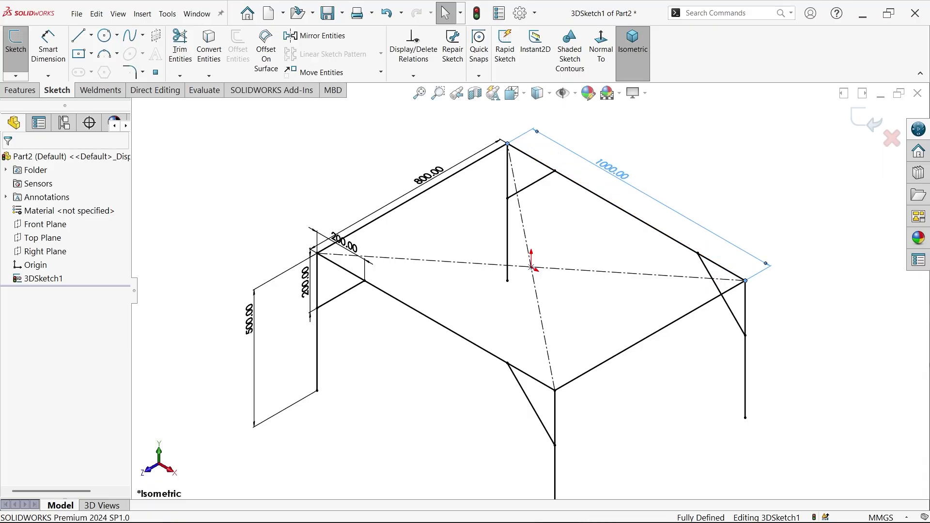
pyautogui.moveTo(430, 187); pyautogui.dragTo(313, 150)
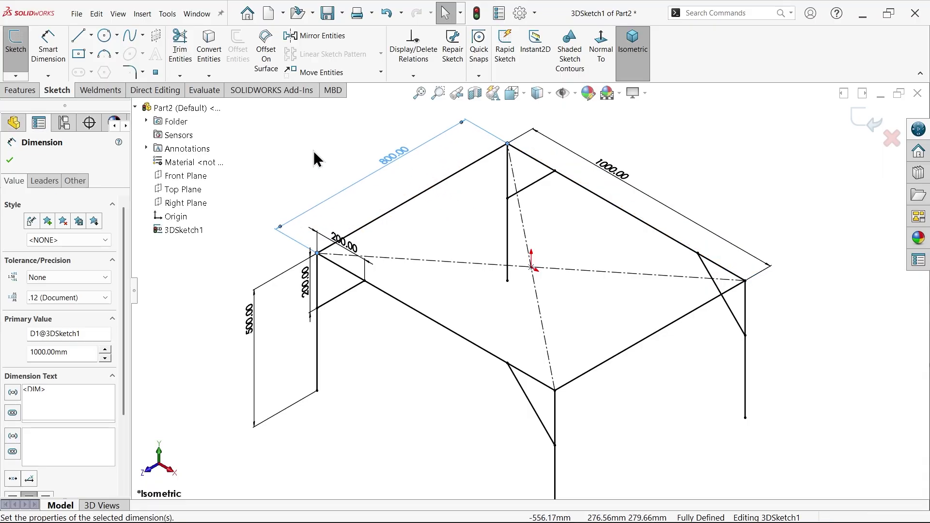
# - Draw a line about 1126 mm long from the front long edge's midpoint across the centre toward the opposite long edge
pyautogui.click(79, 34)
pyautogui.scroll(-5, 442, 322)
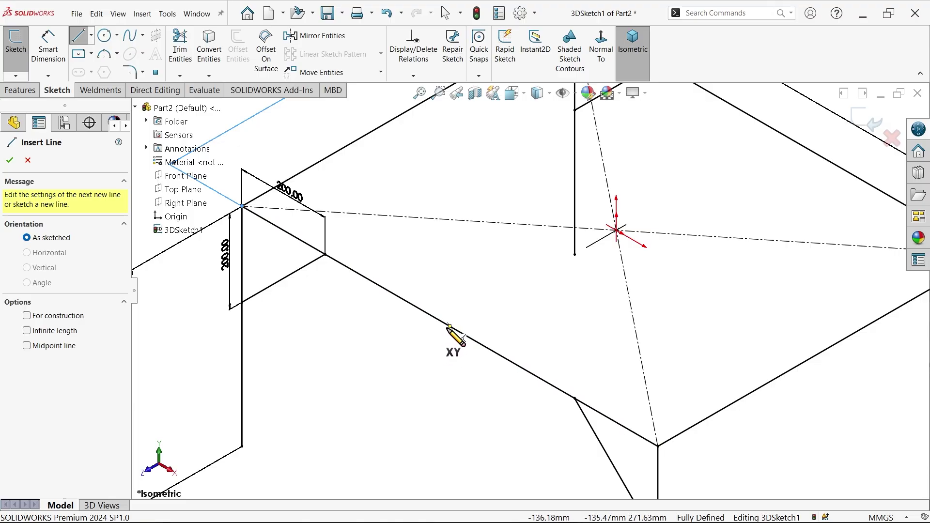
pyautogui.click(449, 326)
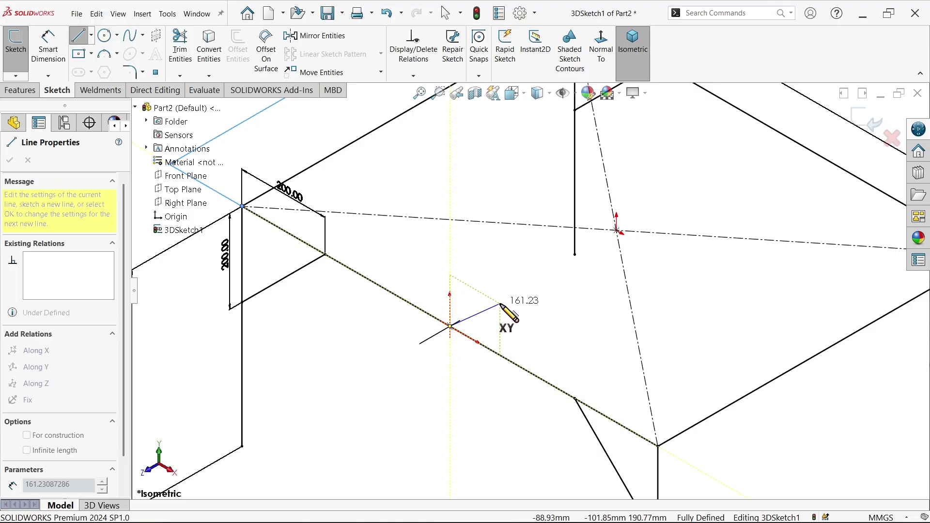
pyautogui.scroll(1, 542, 274)
pyautogui.scroll(1, 541, 272)
pyautogui.scroll(-2, 692, 201)
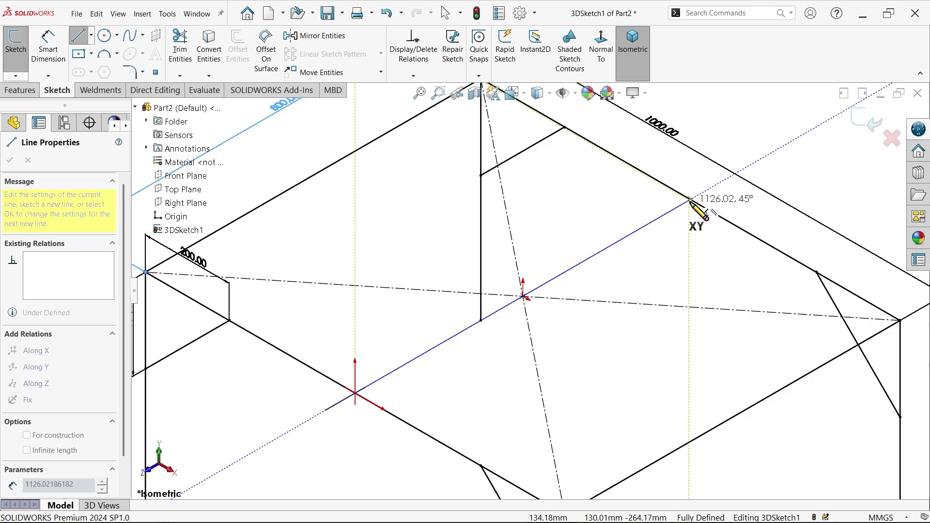
pyautogui.click(690, 199)
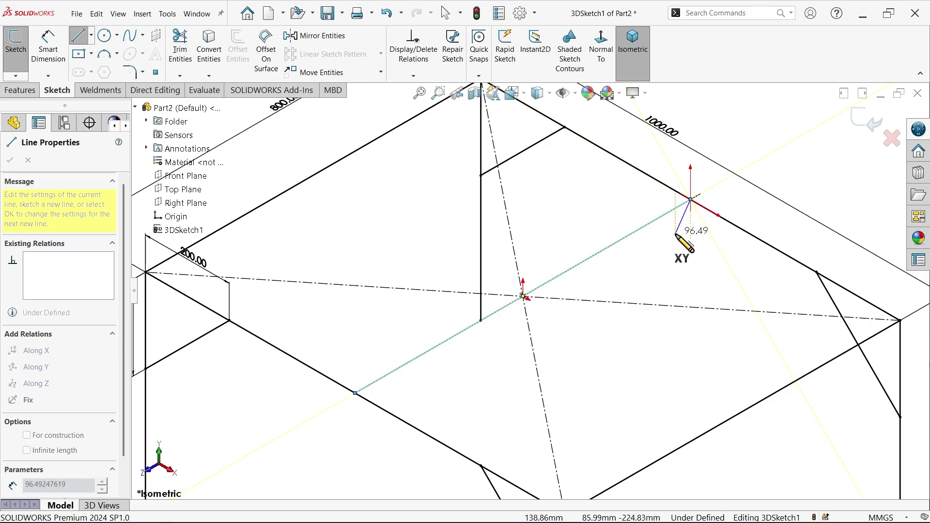
pyautogui.press('Escape')
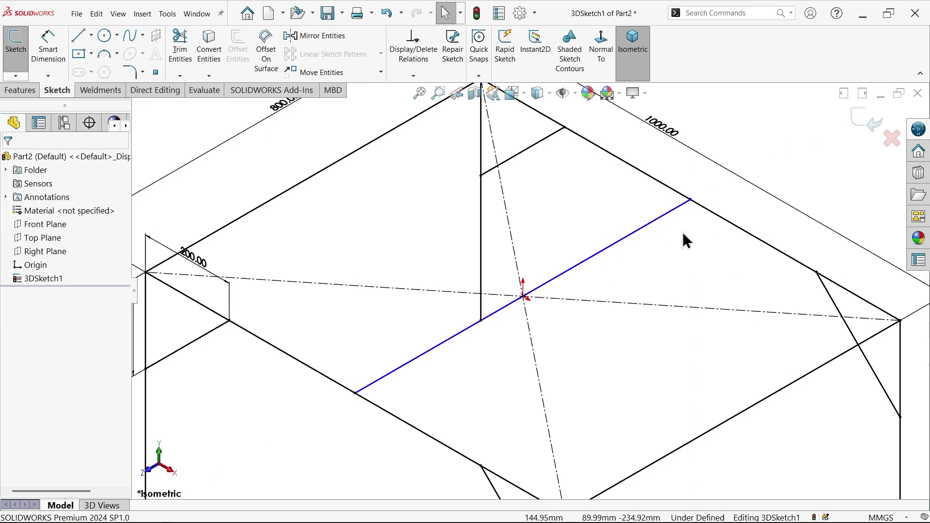
# - Attach the crossbar line's loose endpoint to the midpoint of the back 1000 mm edge
pyautogui.press('f')
pyautogui.moveTo(673, 229)
pyautogui.mouseDown(button='middle')
pyautogui.moveTo(689, 214)
pyautogui.moveTo(688, 234)
pyautogui.mouseUp(button='middle')
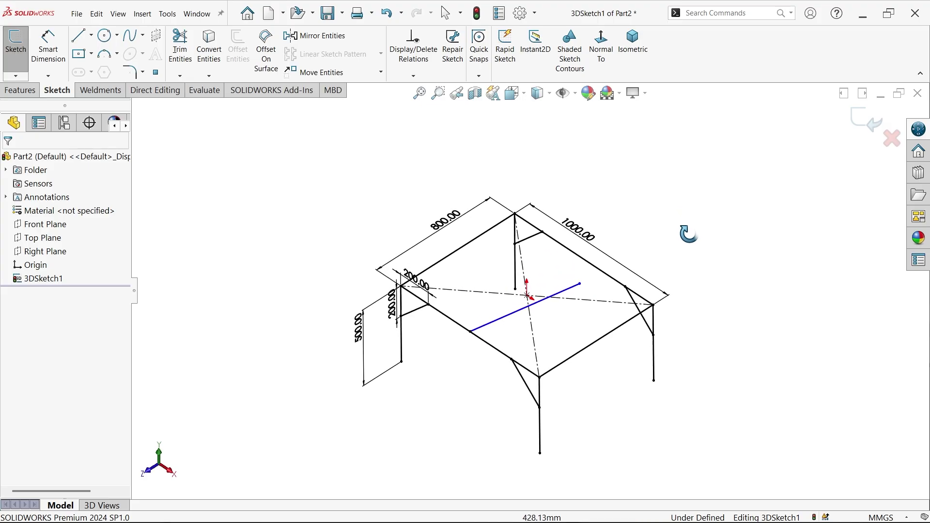
pyautogui.scroll(-5, 624, 277)
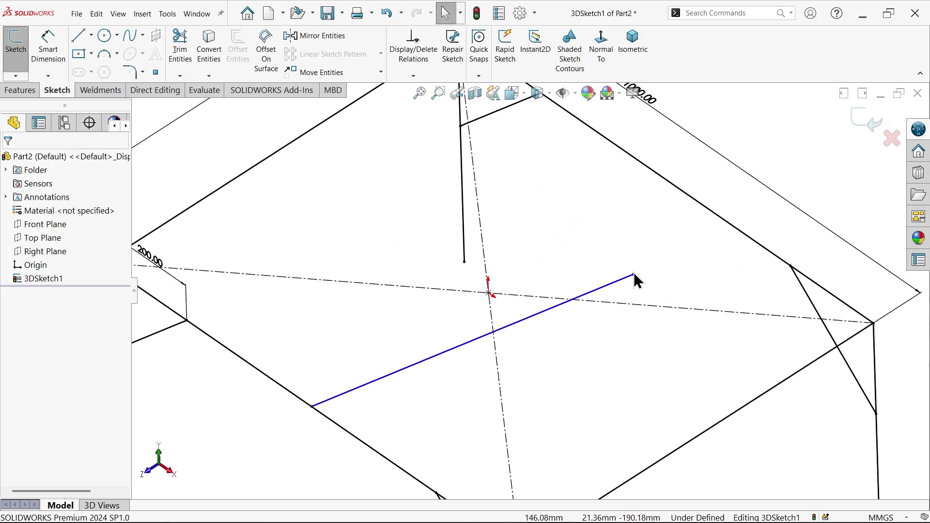
pyautogui.scroll(5, 634, 277)
pyautogui.scroll(-5, 600, 249)
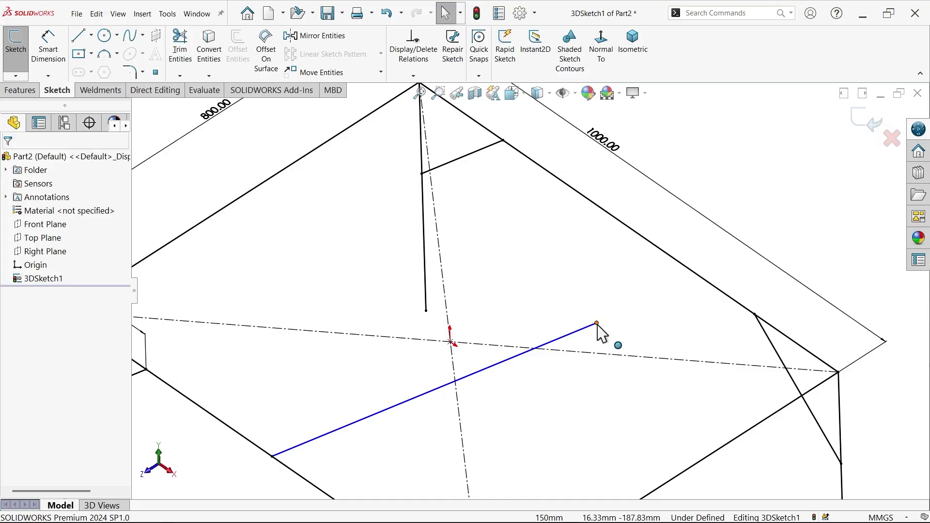
pyautogui.moveTo(597, 323); pyautogui.dragTo(629, 232)
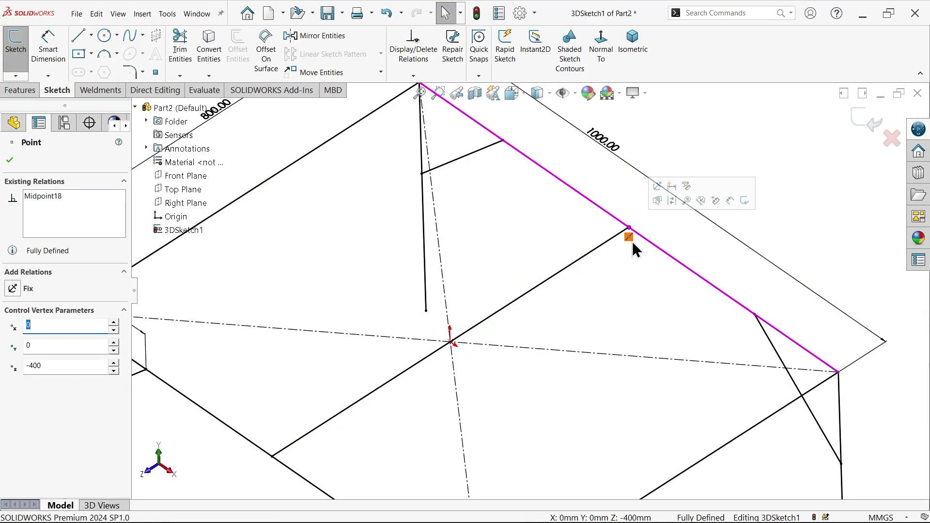
pyautogui.click(633, 293)
# - Exit the 3D sketch and set up an iso square tube 80 x 80 x 5 structural member along the rectangle's four edges
pyautogui.scroll(-5, 585, 269)
pyautogui.moveTo(556, 319)
pyautogui.mouseDown(button='middle')
pyautogui.moveTo(544, 253)
pyautogui.moveTo(587, 208)
pyautogui.moveTo(561, 270)
pyautogui.mouseUp(button='middle')
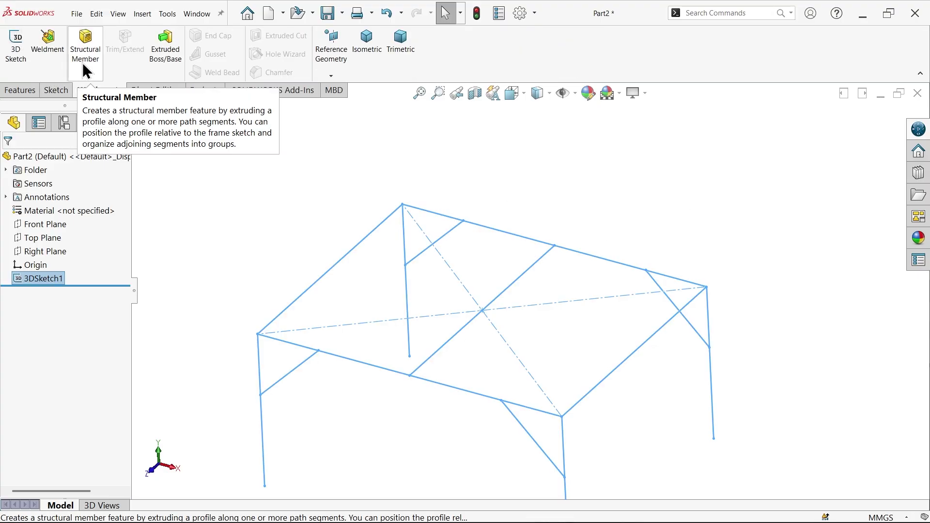
pyautogui.click(87, 70)
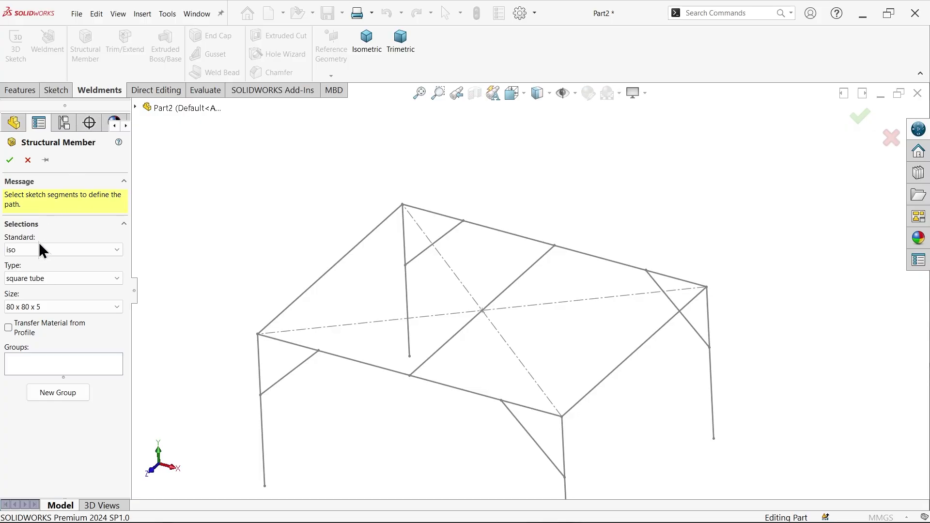
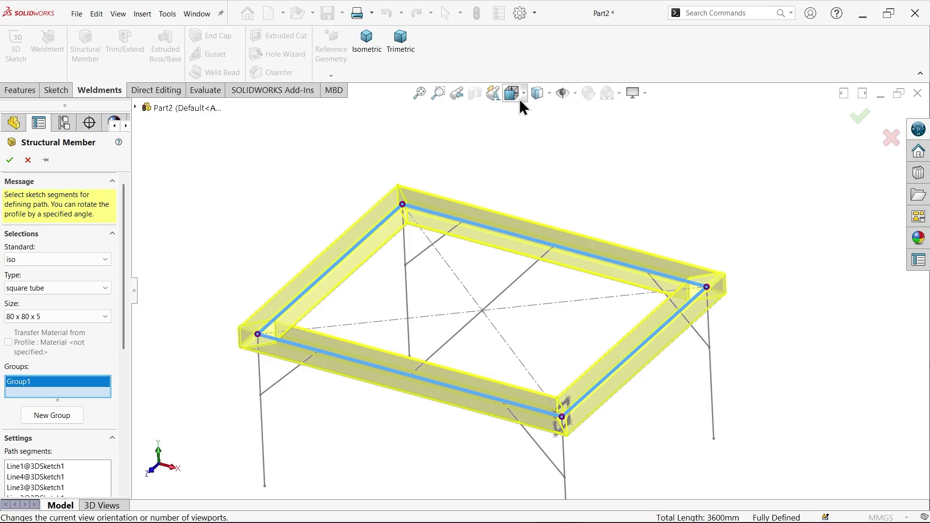
# - Examine the rectangular tube group's corners in top and isometric views, and review its corner treatment, gap and alignment settings
pyautogui.click(518, 98)
pyautogui.click(427, 266)
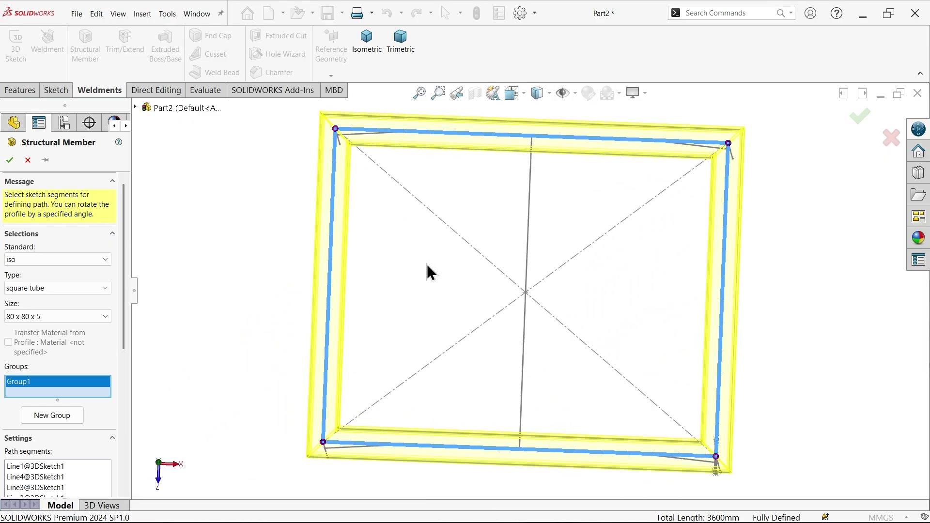
pyautogui.scroll(-5, 338, 438)
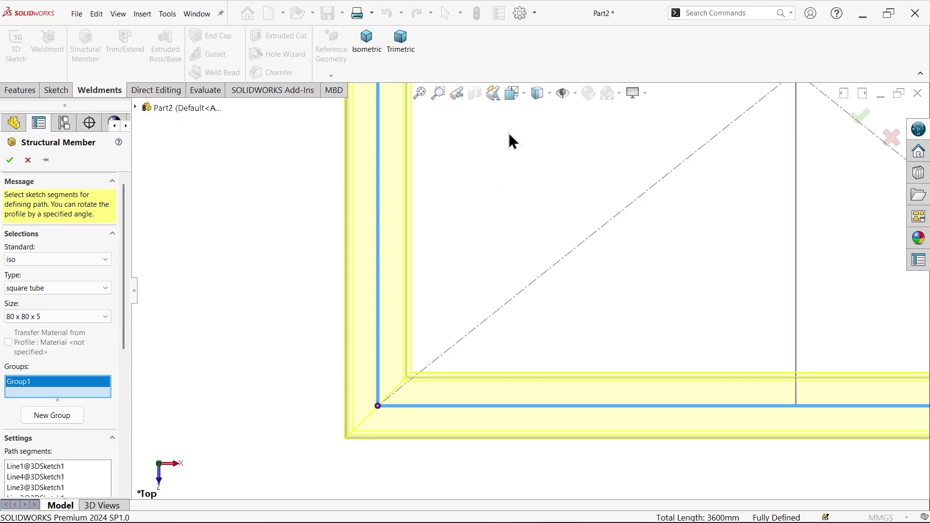
pyautogui.click(364, 54)
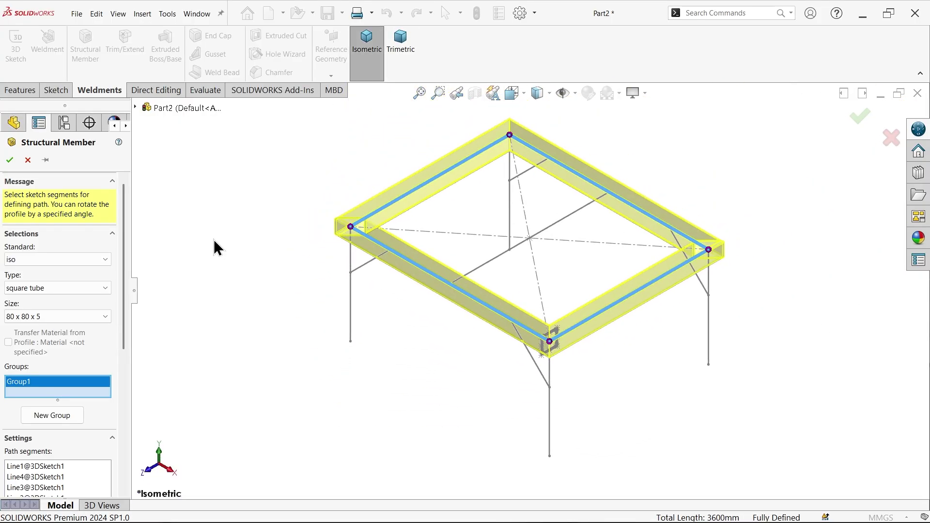
pyautogui.moveTo(125, 261); pyautogui.dragTo(116, 376)
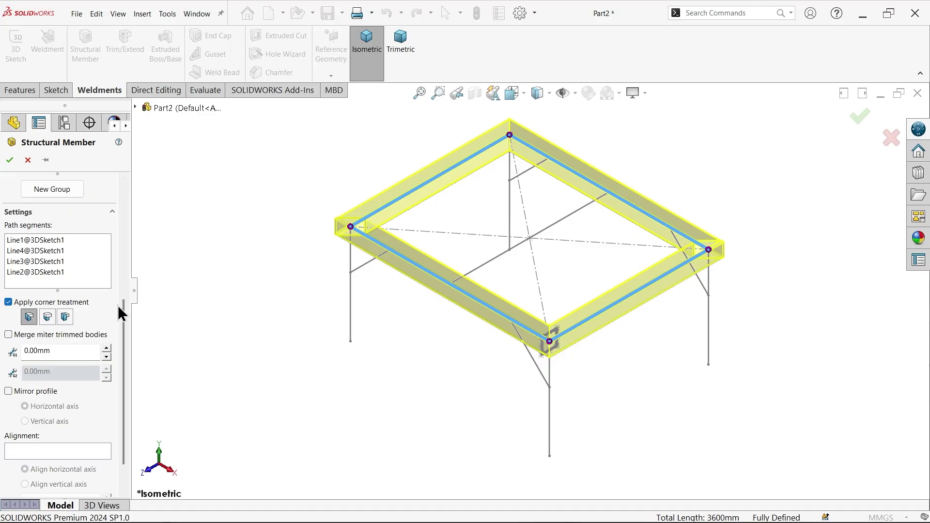
pyautogui.scroll(-3, 571, 339)
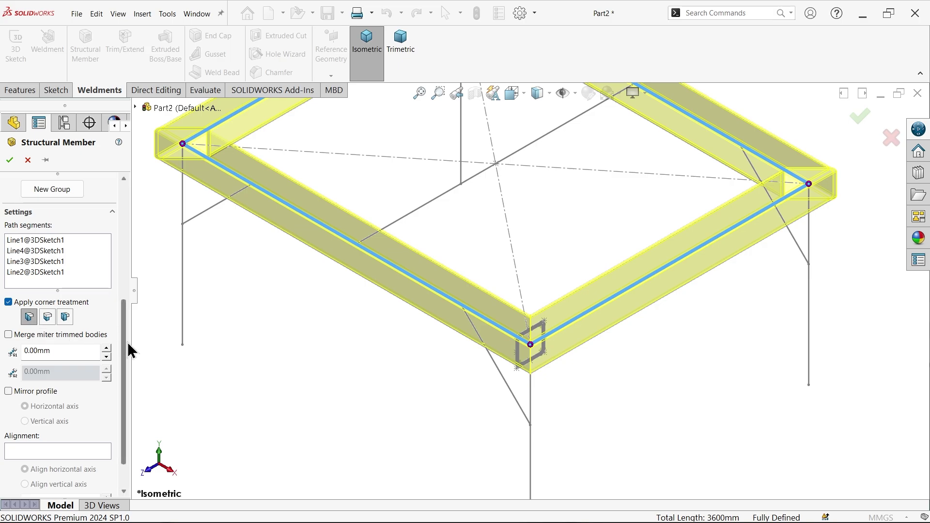
pyautogui.scroll(-2, 127, 358)
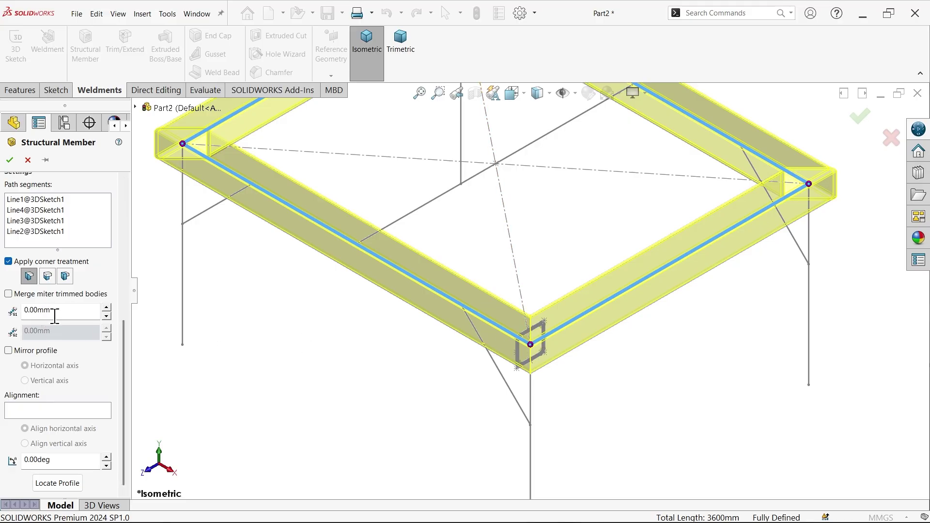
pyautogui.moveTo(54, 315); pyautogui.dragTo(35, 309)
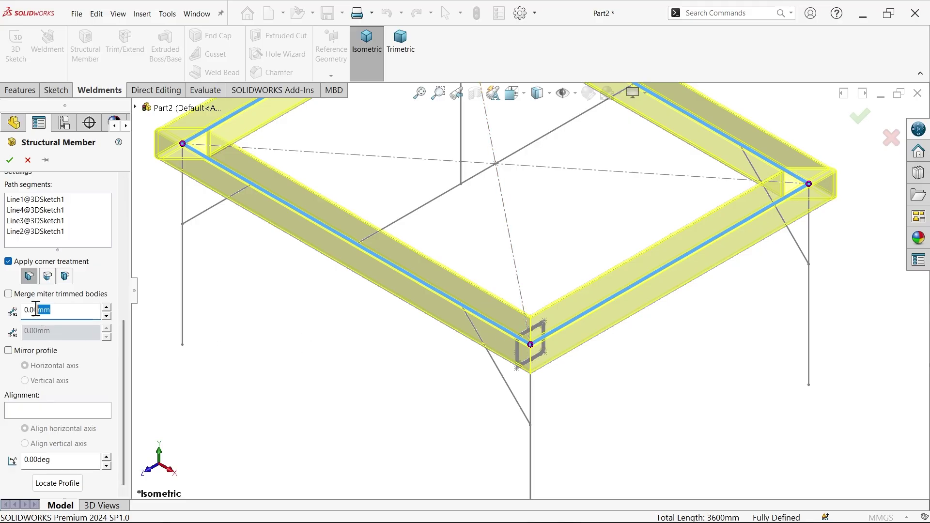
# - Relocate the rectangular frame group's profile so its lower outer corner lies on the sketch path
pyautogui.click(54, 483)
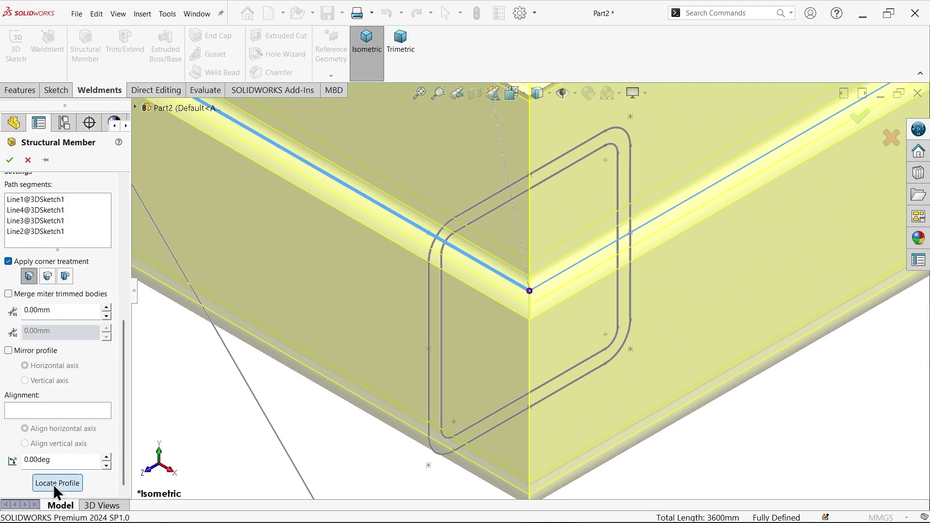
pyautogui.scroll(5, 557, 339)
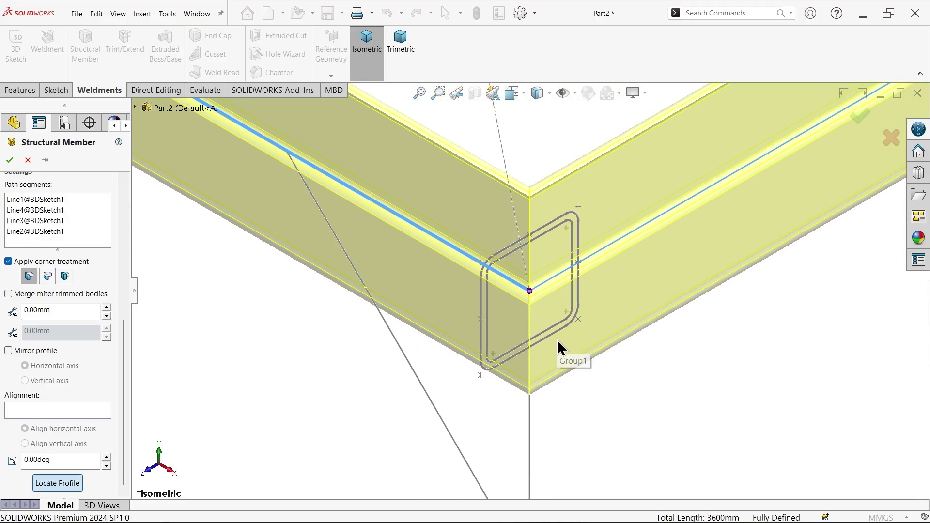
pyautogui.moveTo(561, 329); pyautogui.dragTo(556, 353, button='middle')
pyautogui.scroll(-3, 433, 325)
pyautogui.scroll(-3, 267, 295)
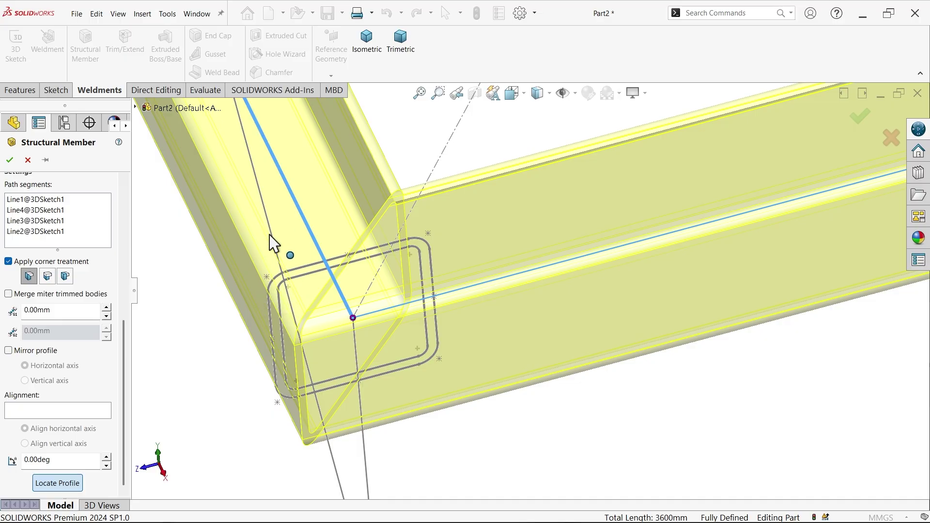
pyautogui.scroll(2, 313, 354)
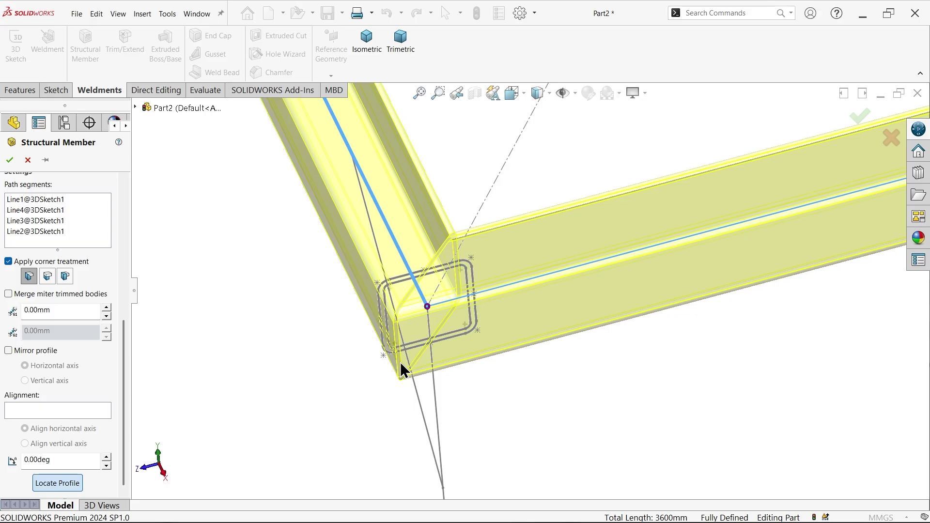
pyautogui.scroll(-3, 400, 363)
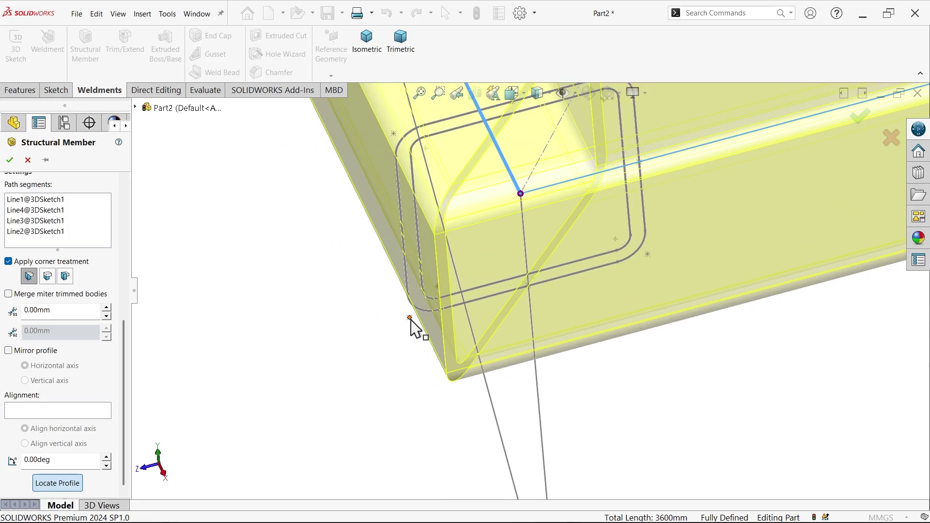
pyautogui.scroll(2, 411, 324)
pyautogui.scroll(-2, 522, 270)
pyautogui.scroll(1, 552, 291)
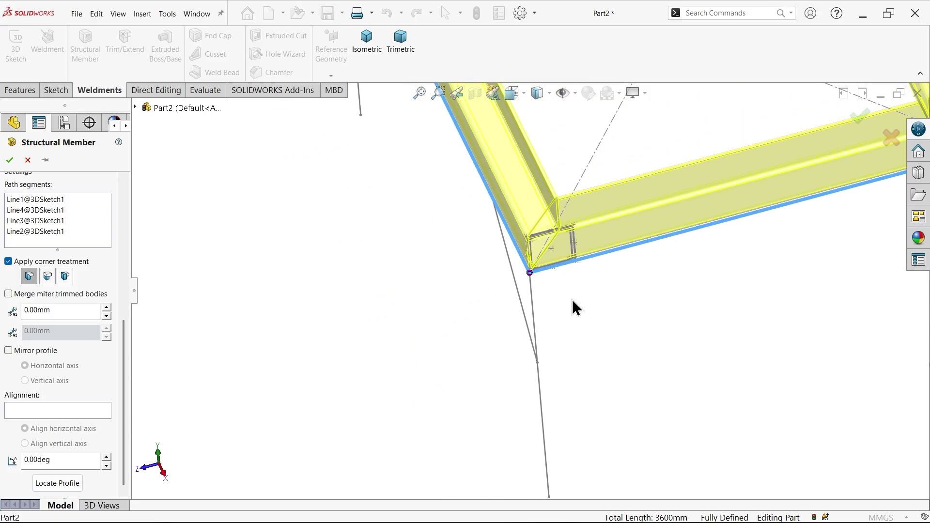
# - Examine the rectangular frame's tube position relative to the sketch lines in isometric, close-up corner and top views
pyautogui.moveTo(573, 306)
pyautogui.mouseDown(button='middle')
pyautogui.moveTo(594, 295)
pyautogui.moveTo(606, 245)
pyautogui.moveTo(634, 293)
pyautogui.moveTo(615, 312)
pyautogui.mouseUp(button='middle')
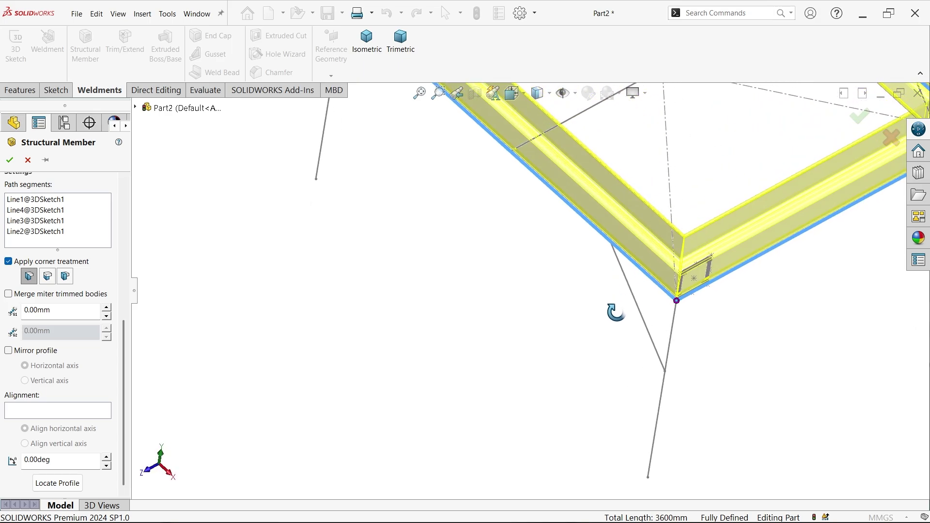
pyautogui.click(362, 57)
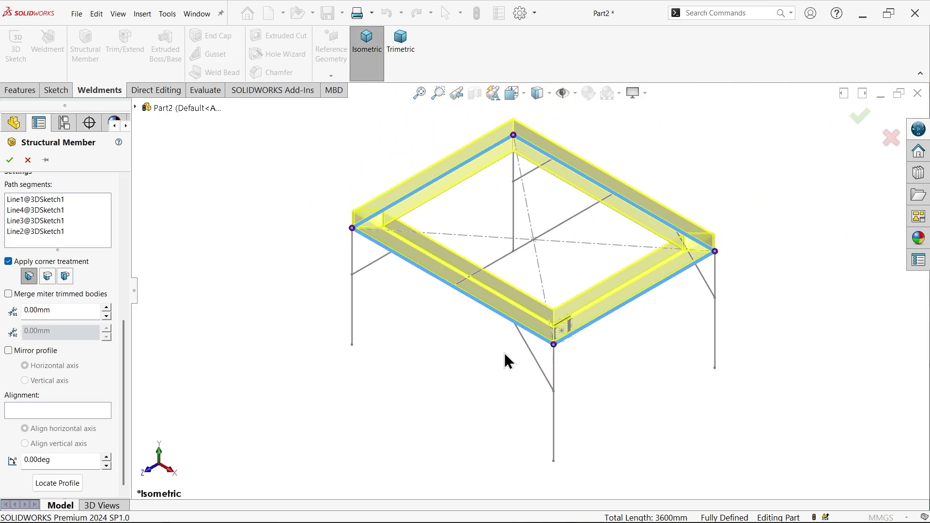
pyautogui.scroll(-3, 567, 351)
pyautogui.scroll(-3, 596, 308)
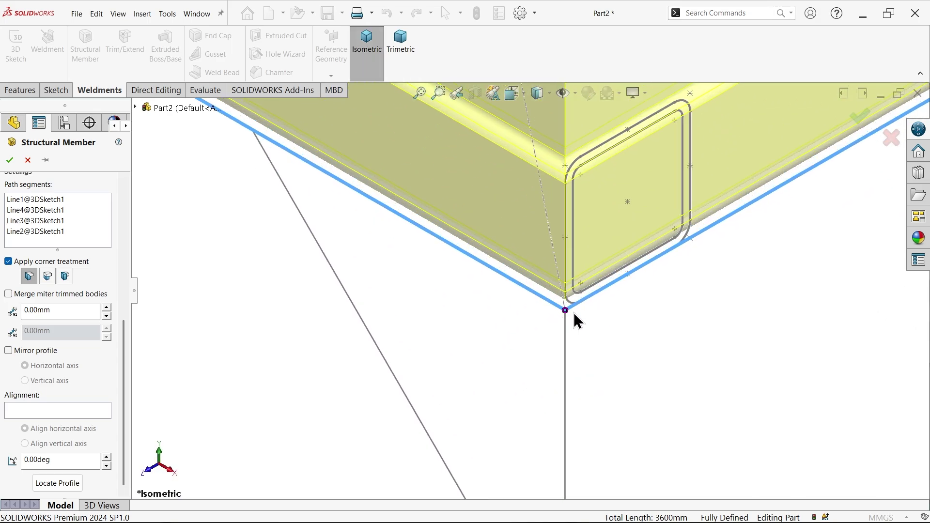
pyautogui.click(524, 95)
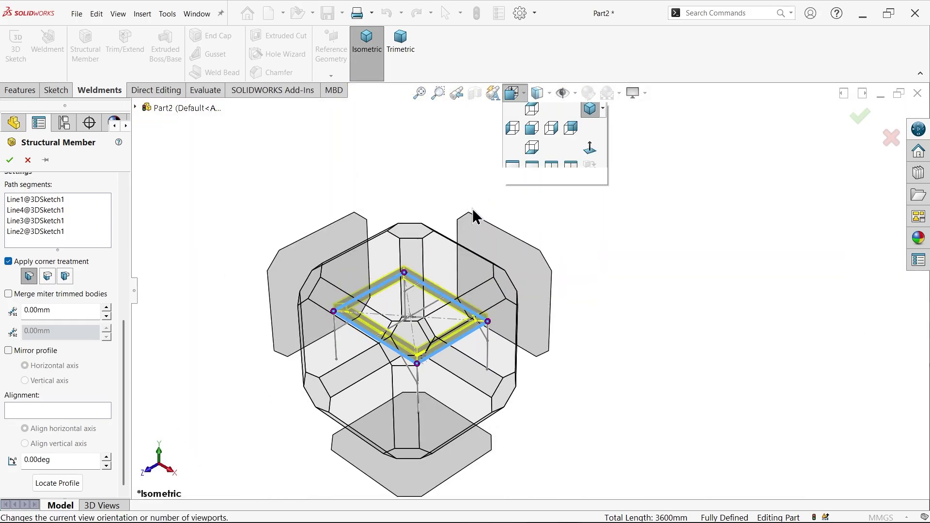
pyautogui.click(433, 275)
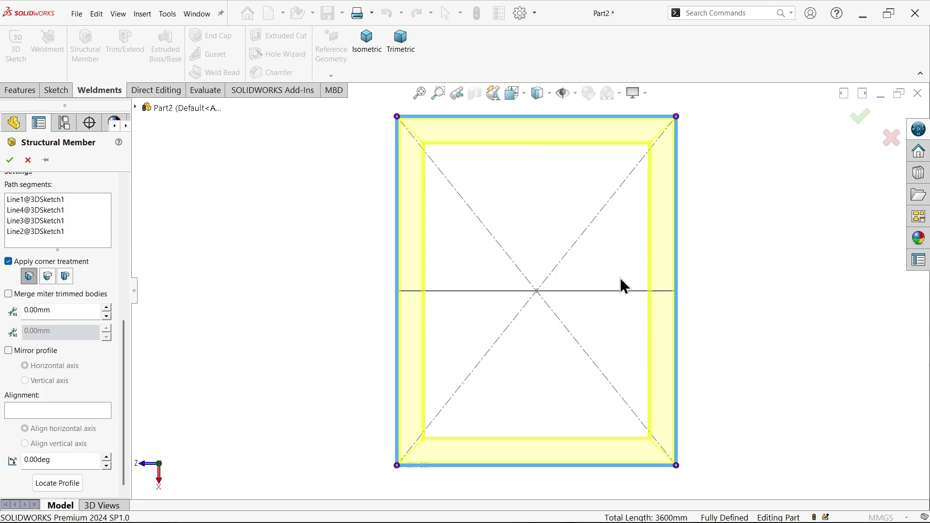
pyautogui.click(371, 39)
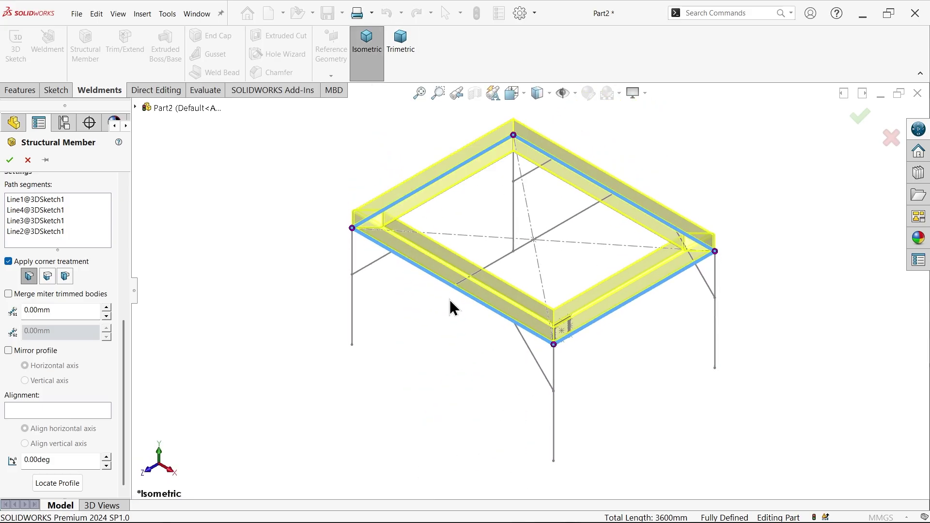
# - Add a new structural member group along the crossbar line, using the same iso square tube 80 x 80 x 5
pyautogui.scroll(5, 126, 325)
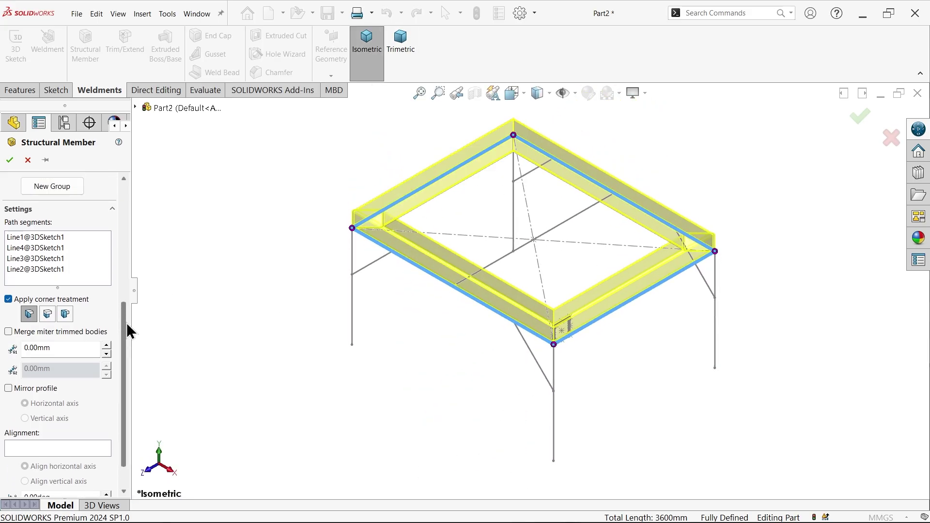
pyautogui.moveTo(126, 259); pyautogui.dragTo(119, 209)
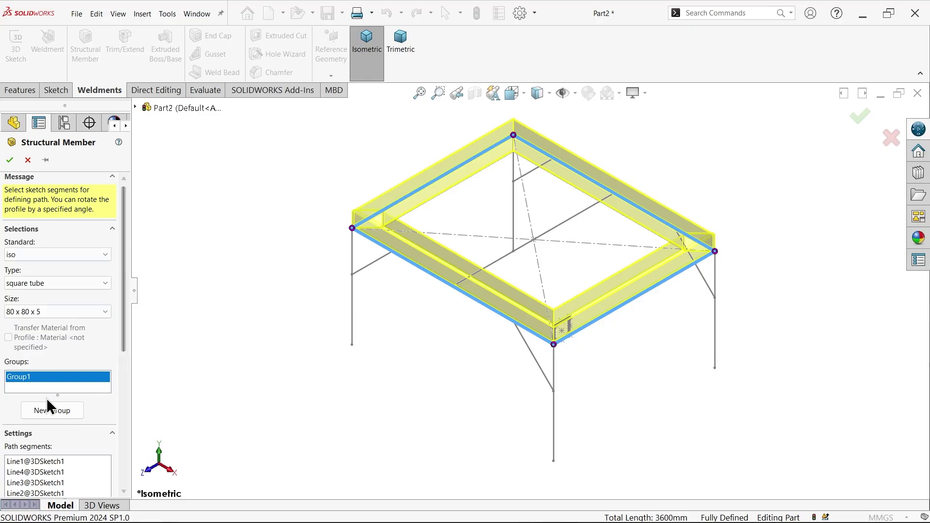
pyautogui.click(50, 414)
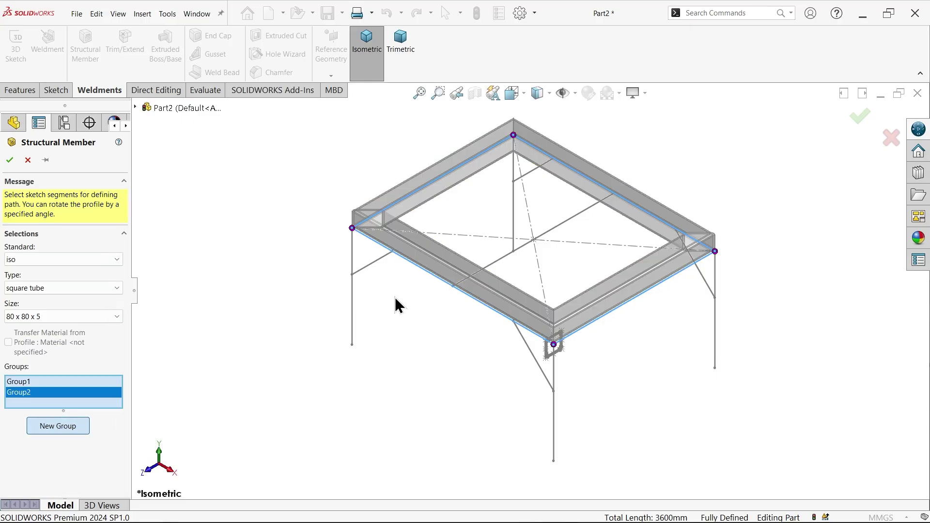
pyautogui.scroll(-5, 519, 264)
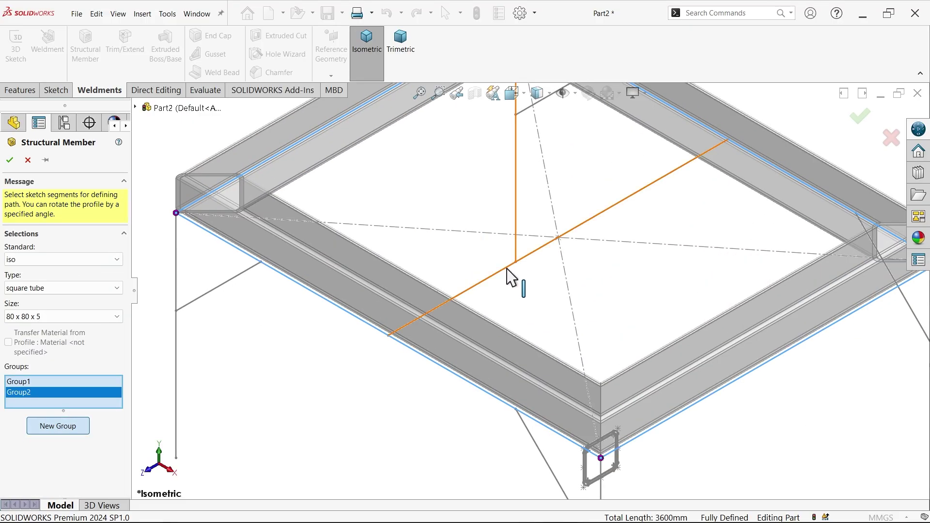
pyautogui.scroll(3, 511, 277)
pyautogui.click(510, 271)
pyautogui.moveTo(523, 280)
pyautogui.mouseDown(button='middle')
pyautogui.moveTo(497, 238)
pyautogui.moveTo(478, 292)
pyautogui.moveTo(494, 271)
pyautogui.moveTo(513, 281)
pyautogui.mouseUp(button='middle')
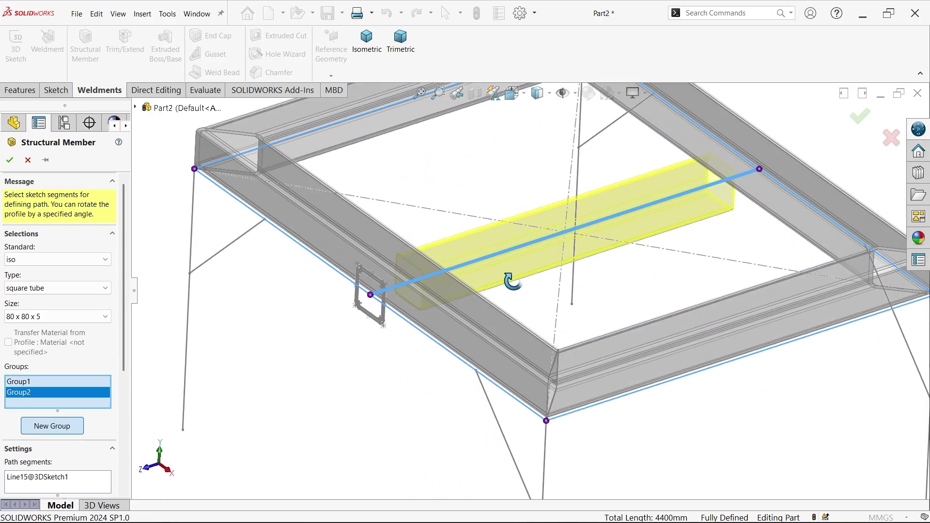
# - Relocate the crossbar's profile so the midpoint of its bottom edge lies on the sketch line
pyautogui.moveTo(126, 290); pyautogui.dragTo(127, 427)
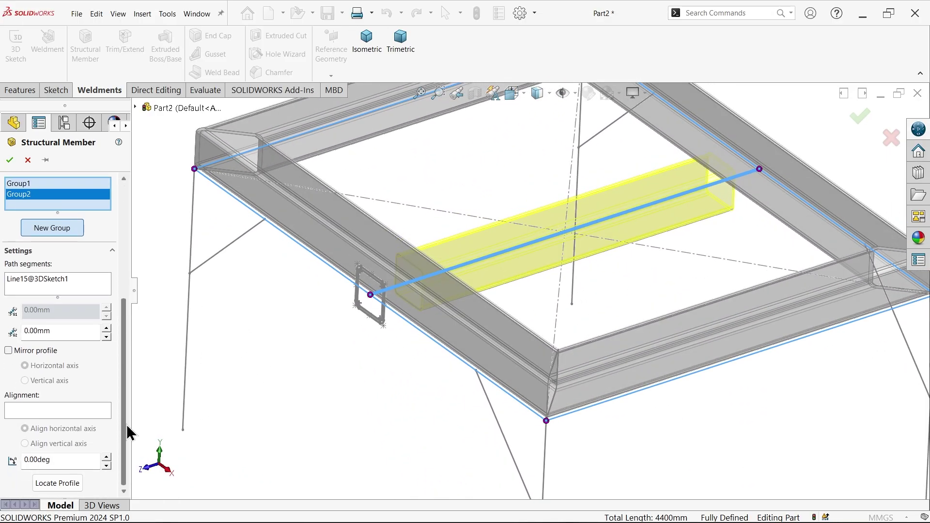
pyautogui.moveTo(276, 380); pyautogui.dragTo(334, 321, button='middle')
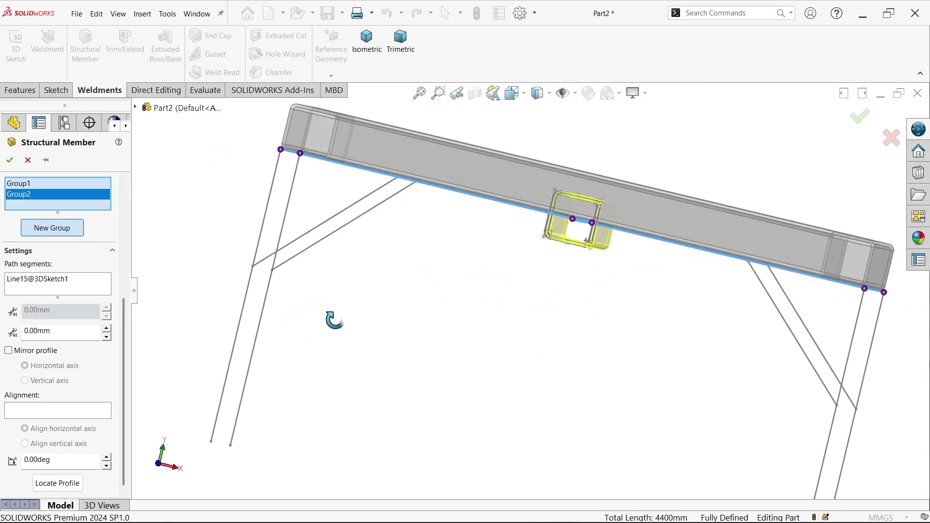
pyautogui.click(50, 489)
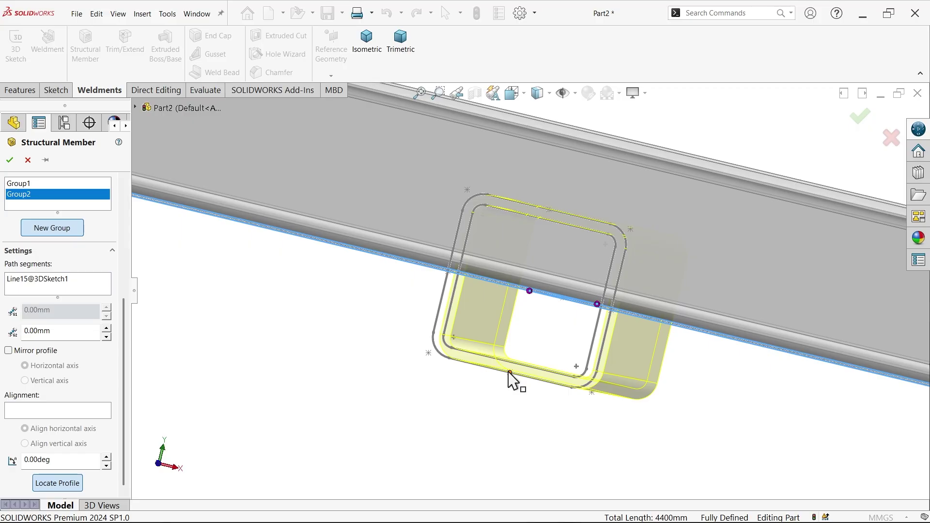
pyautogui.click(510, 373)
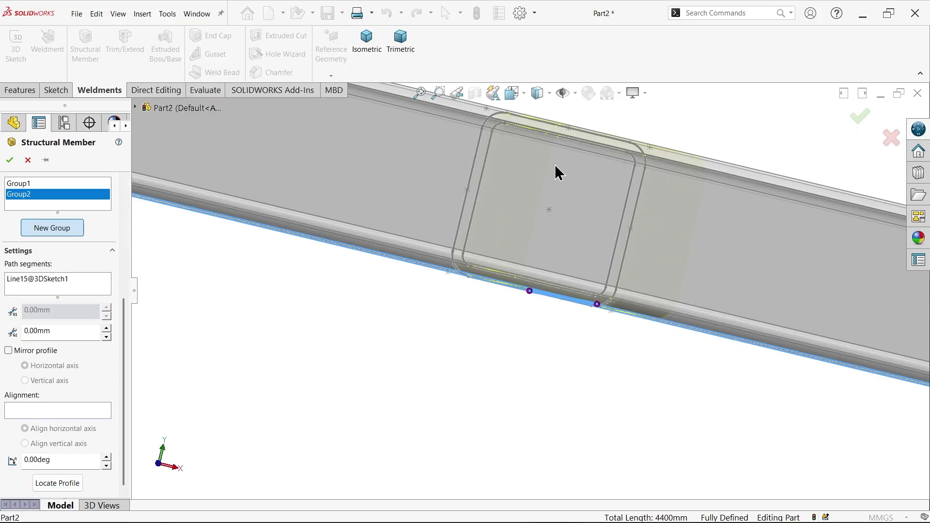
pyautogui.click(367, 41)
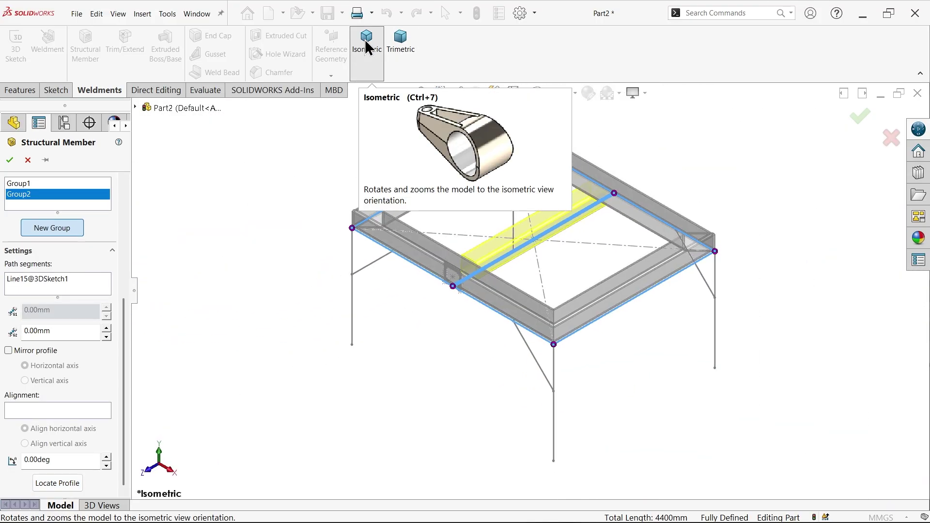
# - Add another structural member group along the four vertical leg lines with the 80 x 80 x 5 square tube
pyautogui.click(46, 227)
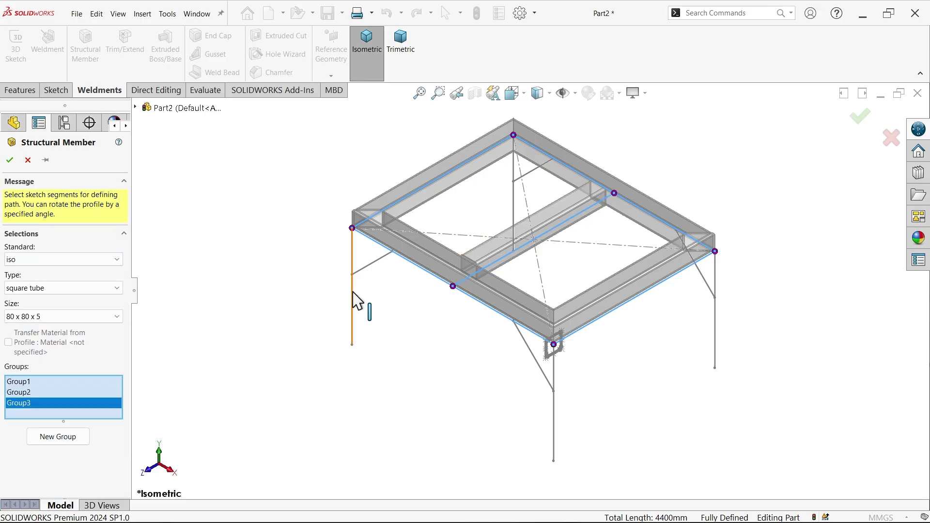
pyautogui.click(353, 309)
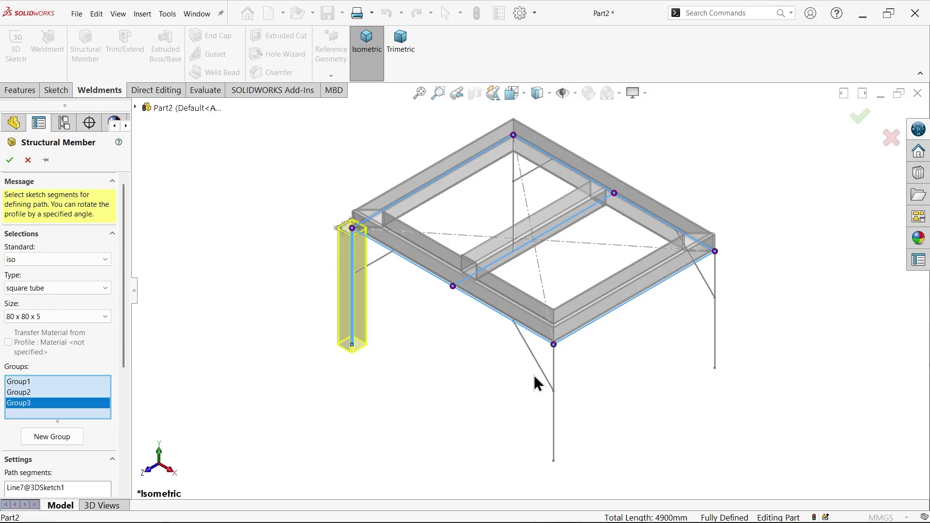
pyautogui.click(554, 417)
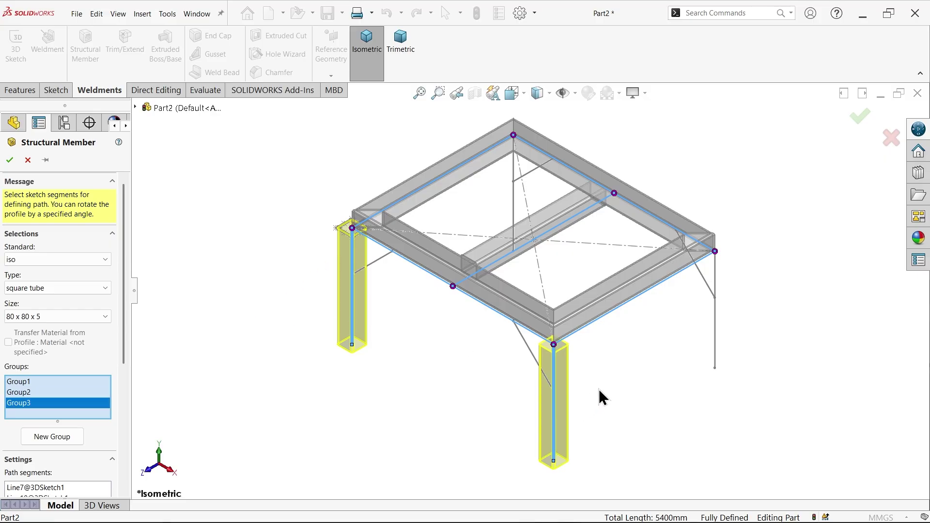
pyautogui.click(713, 348)
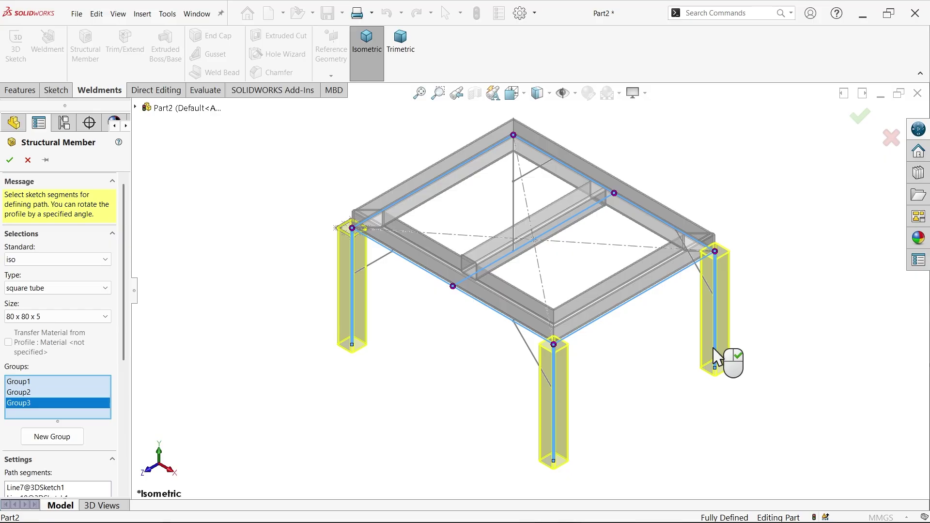
pyautogui.click(514, 184)
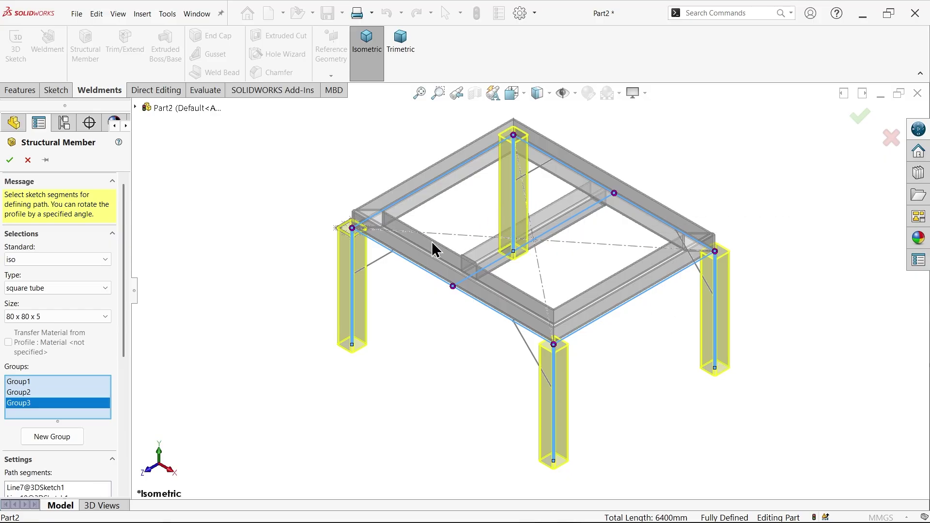
# - Relocate the leg group's profile so its outer corner lies on the leg line, placing the legs within the frame's outline
pyautogui.scroll(-3, 388, 251)
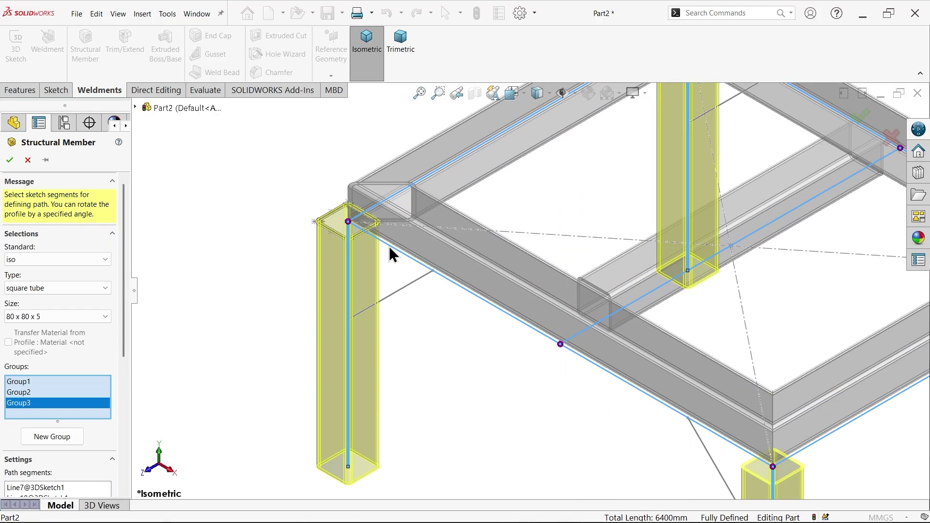
pyautogui.click(526, 97)
pyautogui.click(383, 272)
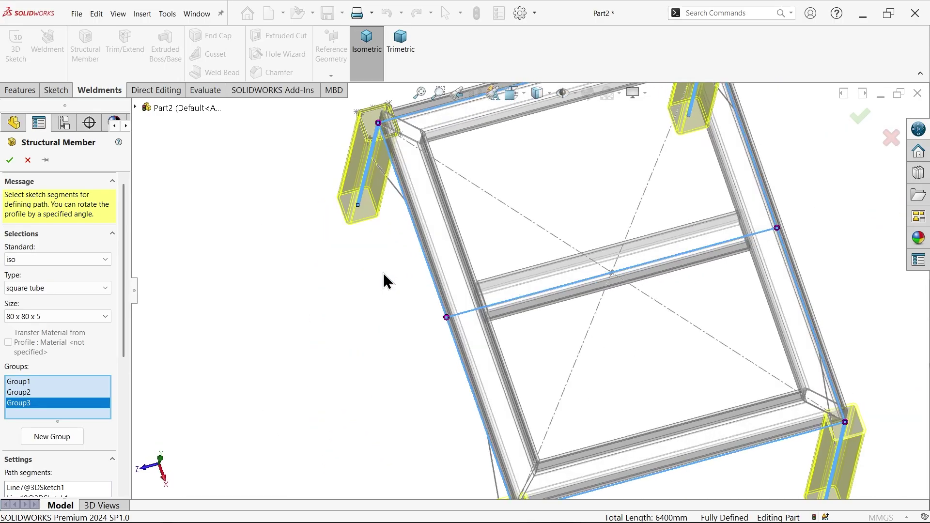
pyautogui.scroll(-2, 402, 151)
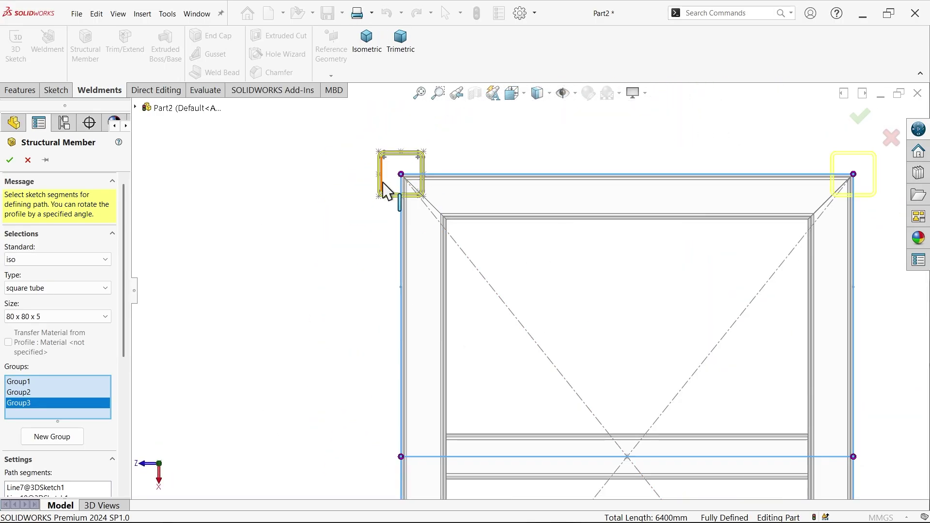
pyautogui.scroll(-4, 385, 189)
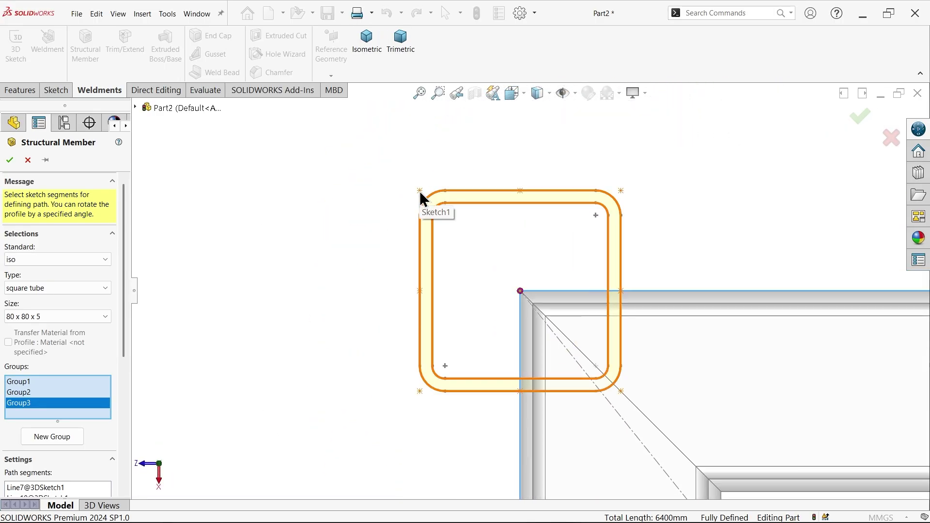
pyautogui.click(373, 52)
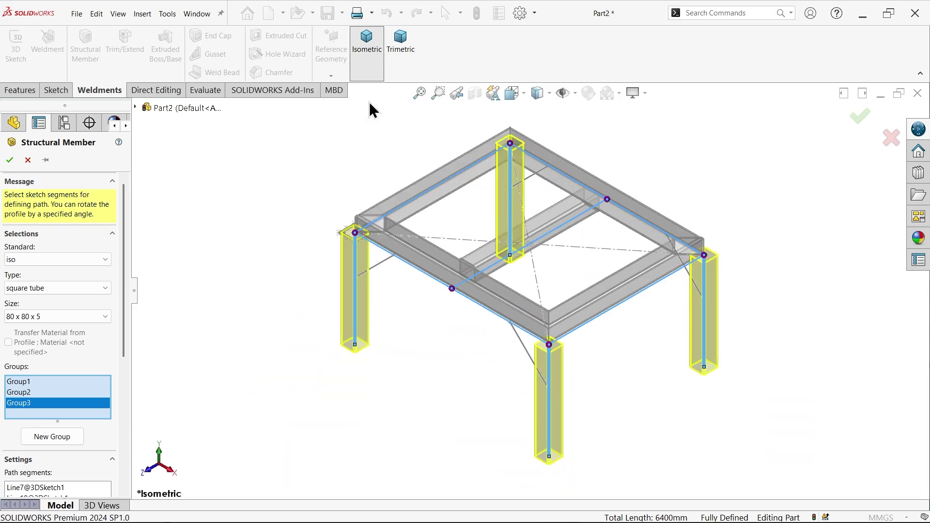
pyautogui.moveTo(122, 318); pyautogui.dragTo(104, 458)
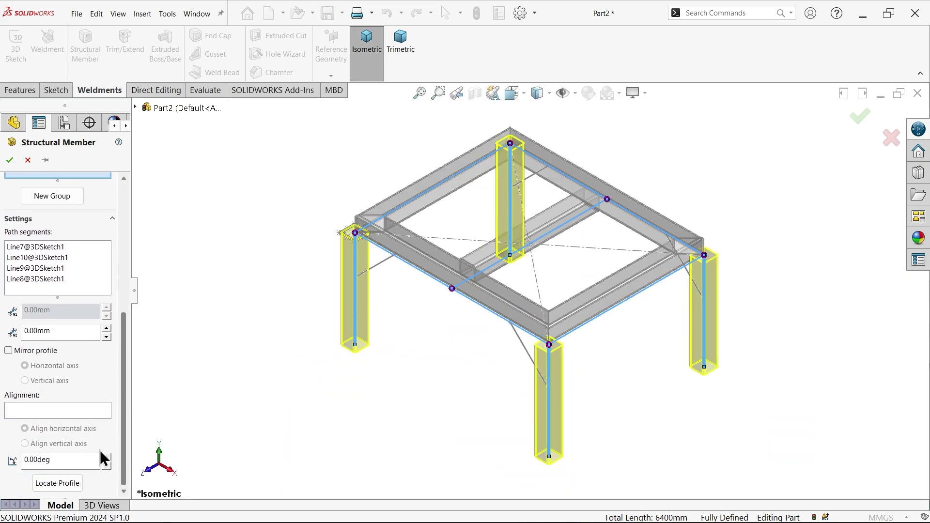
pyautogui.click(57, 483)
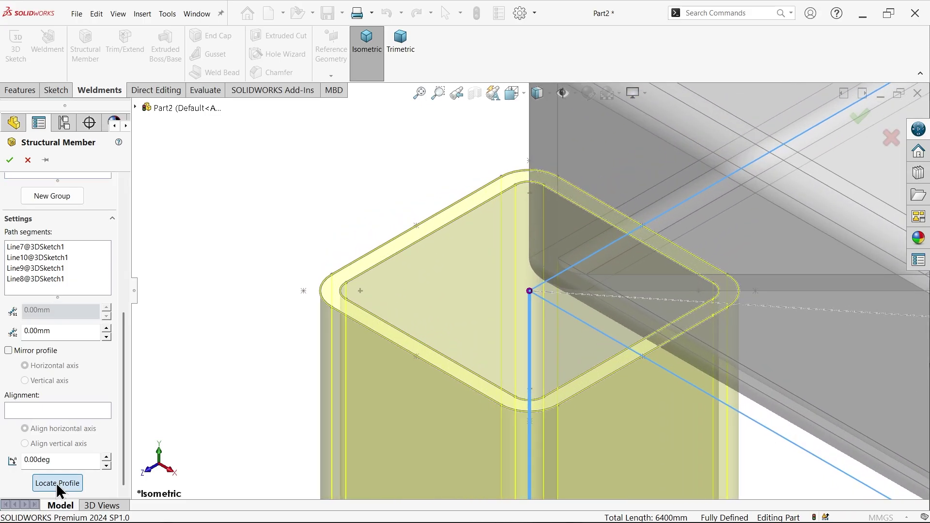
pyautogui.click(303, 291)
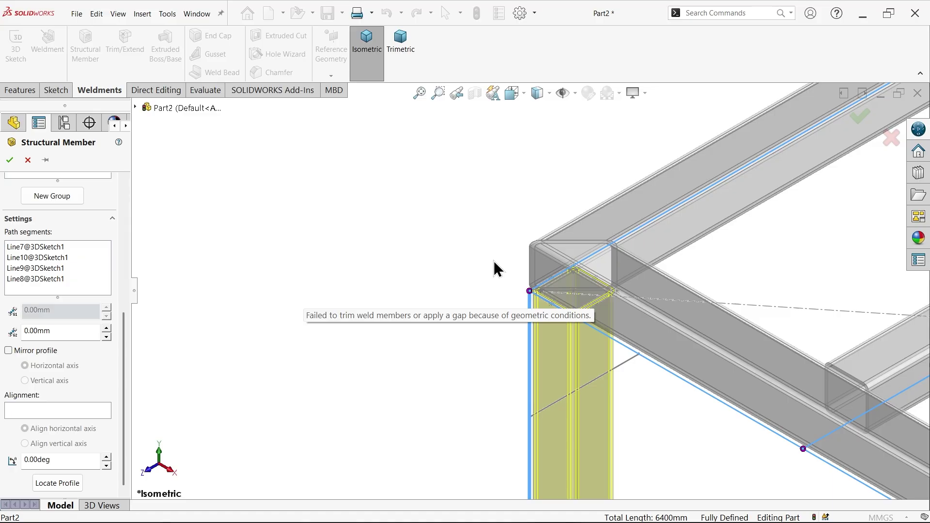
# - Remove three leg lines from the leg group so it keeps only the line at the frame's left corner
pyautogui.scroll(-4, 660, 385)
pyautogui.scroll(2, 638, 310)
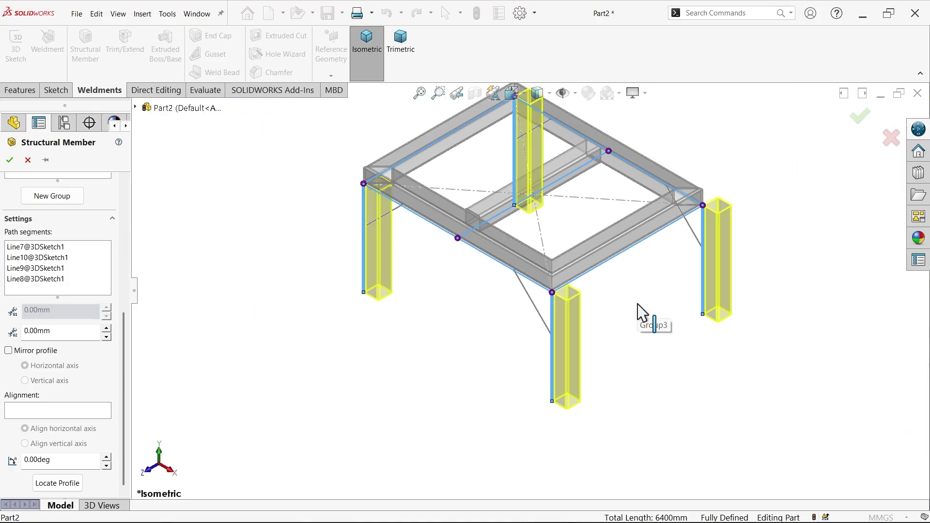
pyautogui.scroll(3, 726, 224)
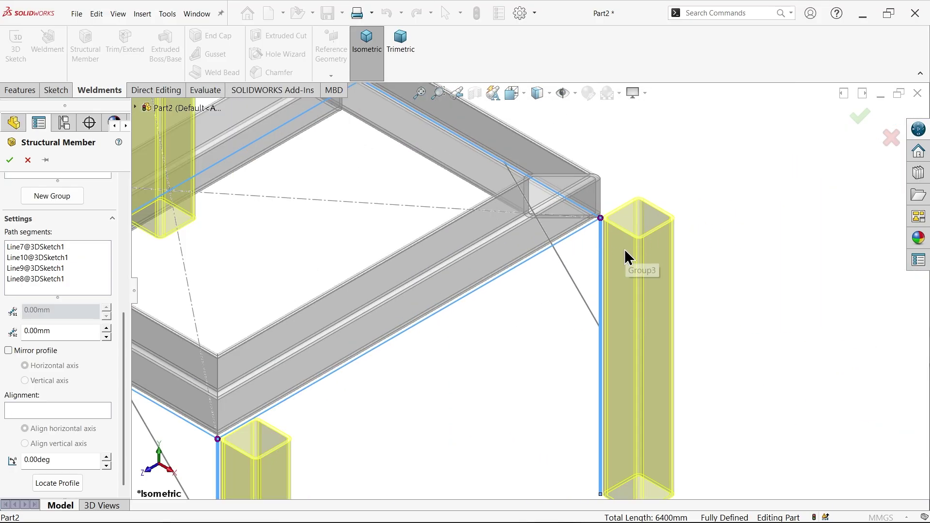
pyautogui.scroll(-3, 446, 287)
pyautogui.click(48, 280)
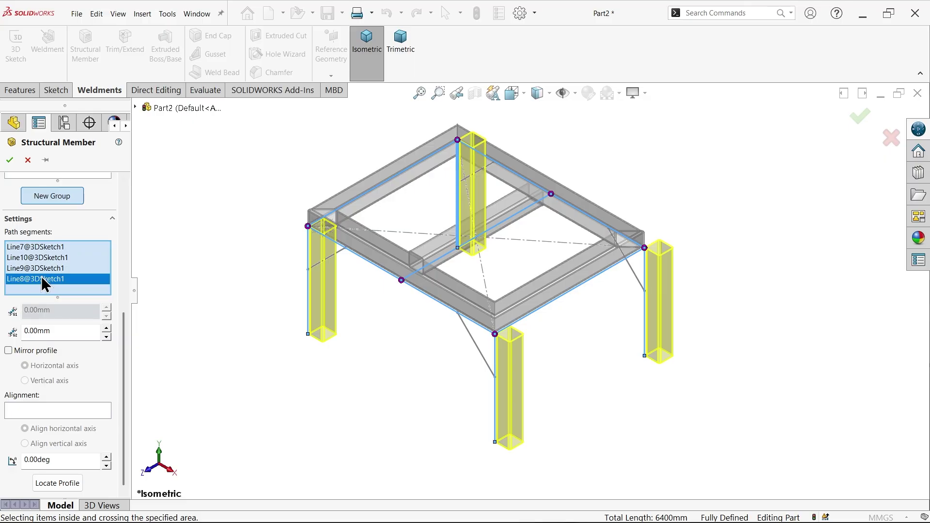
pyautogui.moveTo(42, 277); pyautogui.dragTo(52, 255)
pyautogui.rightClick(52, 261)
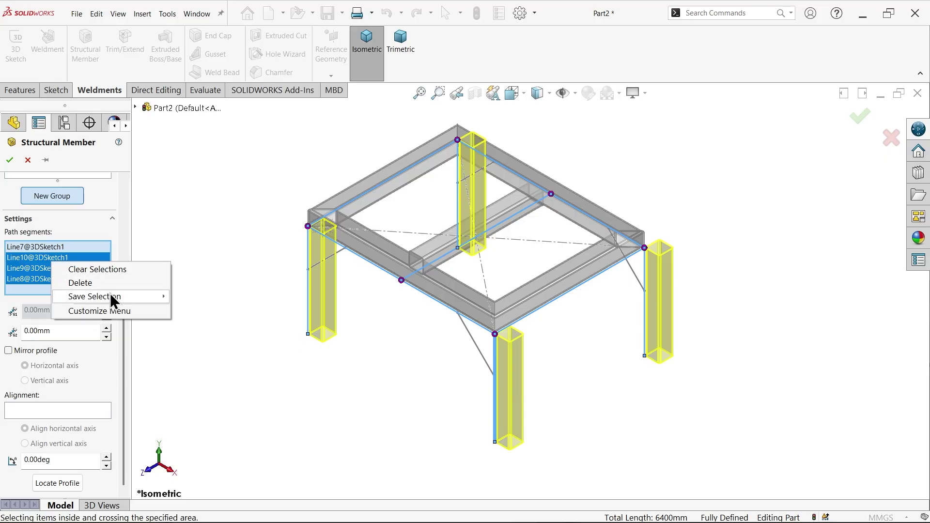
pyautogui.click(92, 283)
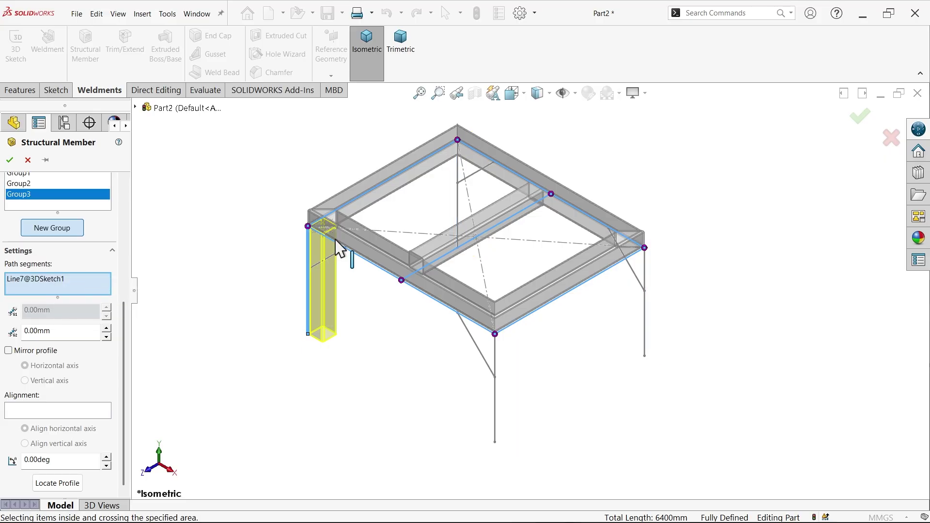
# - Add a new group along the nearest front corner's leg line and relocate its profile so the outer corner lies on the line
pyautogui.click(64, 227)
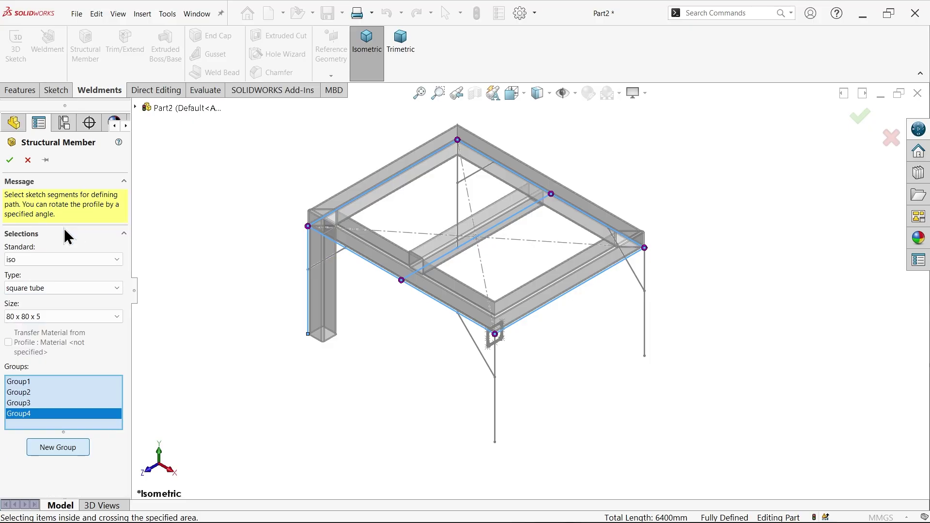
pyautogui.click(494, 424)
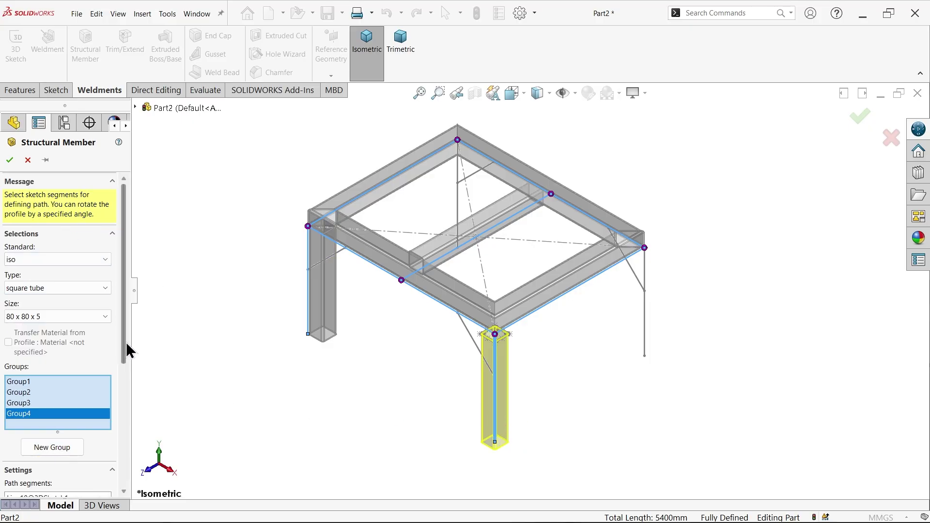
pyautogui.moveTo(126, 342); pyautogui.dragTo(124, 462)
pyautogui.click(57, 483)
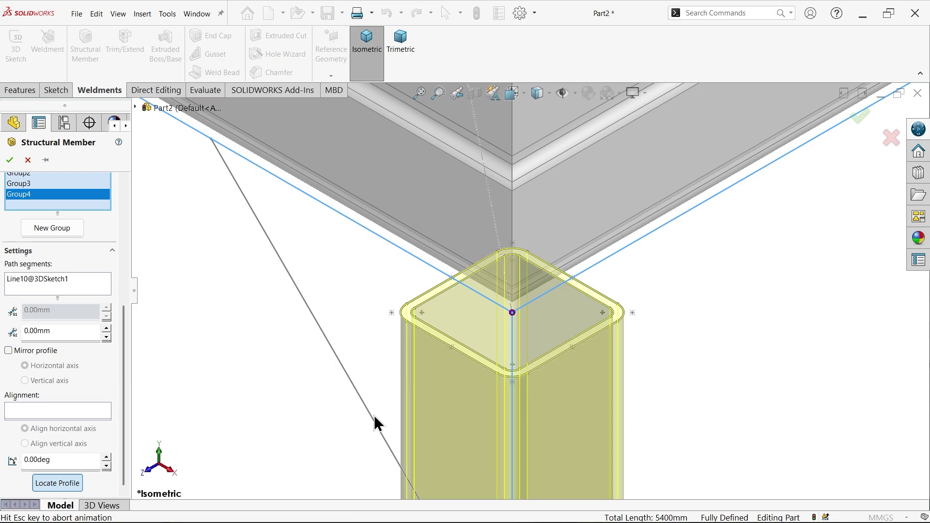
pyautogui.scroll(10, 532, 429)
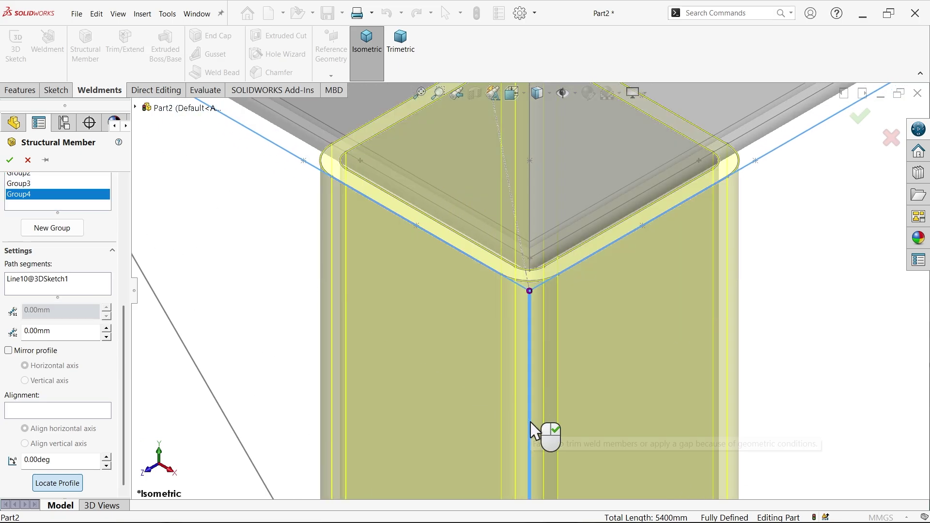
pyautogui.moveTo(623, 328); pyautogui.dragTo(403, 337, button='middle')
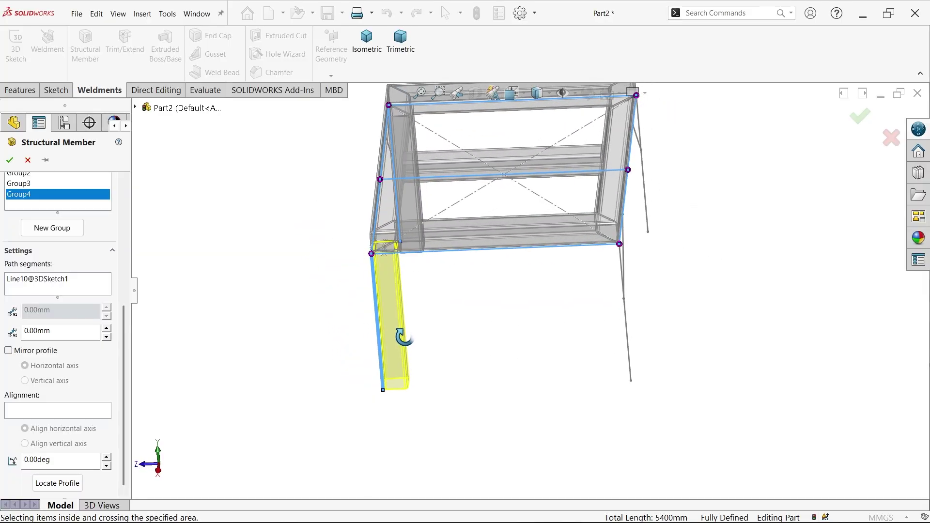
# - Add a new group along the right corner's leg line and relocate its profile so the outer corner lies on the line
pyautogui.click(60, 230)
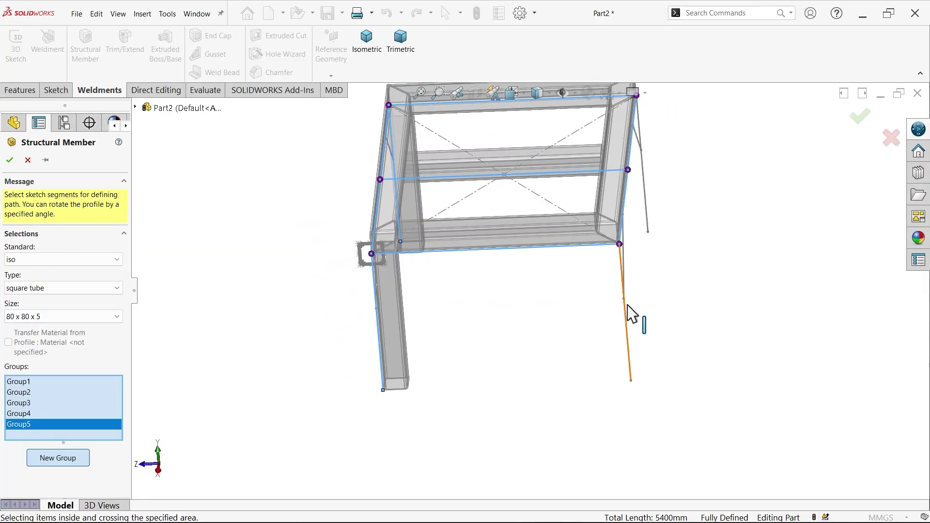
pyautogui.click(626, 310)
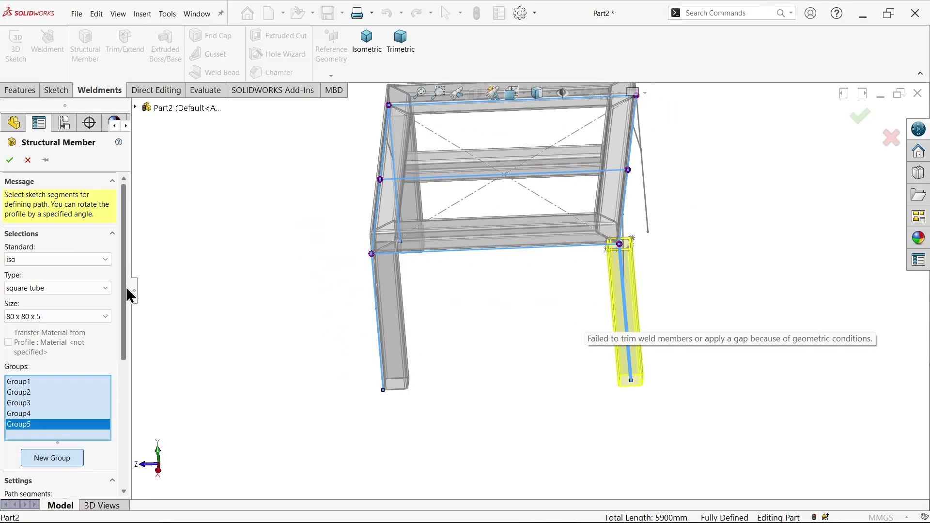
pyautogui.moveTo(127, 289); pyautogui.dragTo(125, 442)
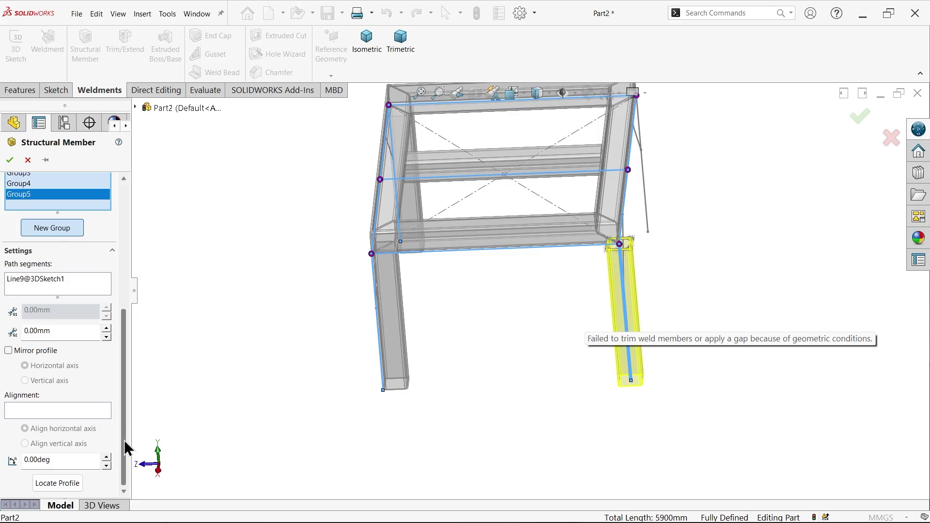
pyautogui.click(56, 485)
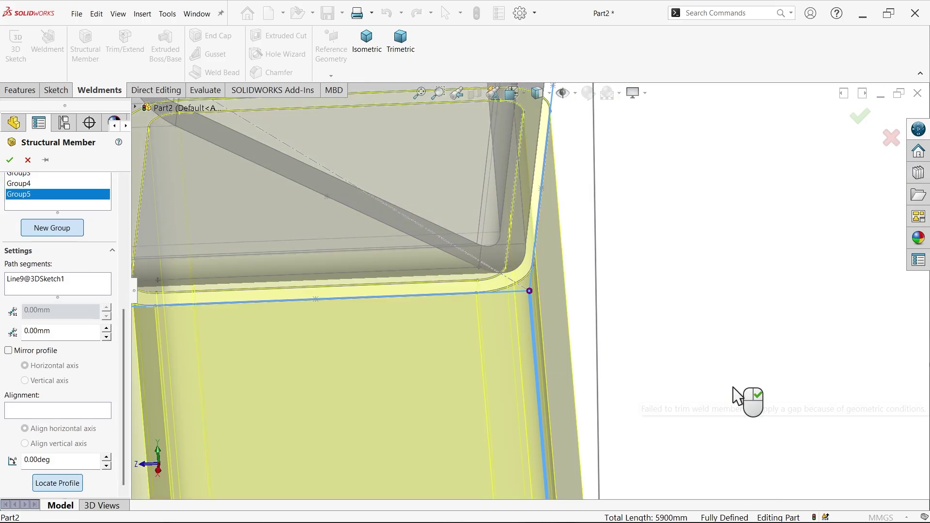
pyautogui.rightClick(733, 387)
# - Add a new group along the rear leg line, relocate its profile to the outer corner, and finish the structural member
pyautogui.click(67, 235)
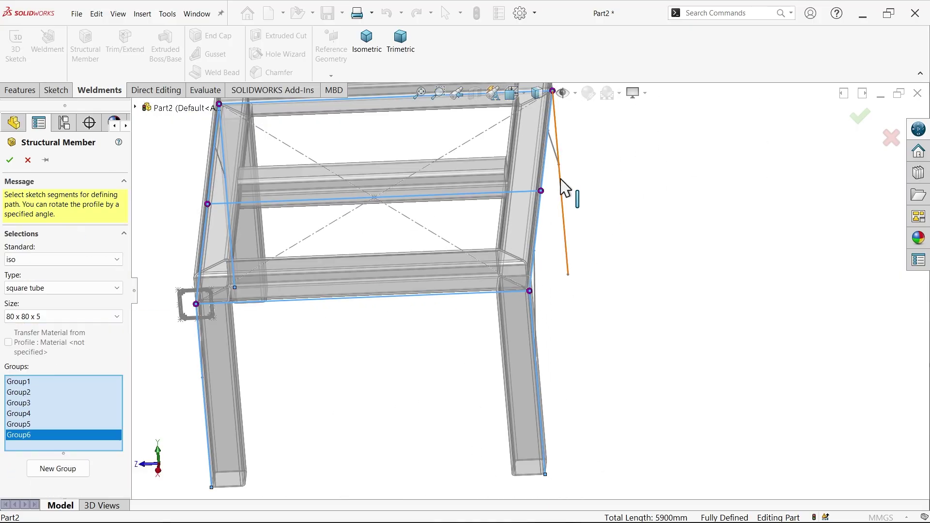
pyautogui.click(561, 197)
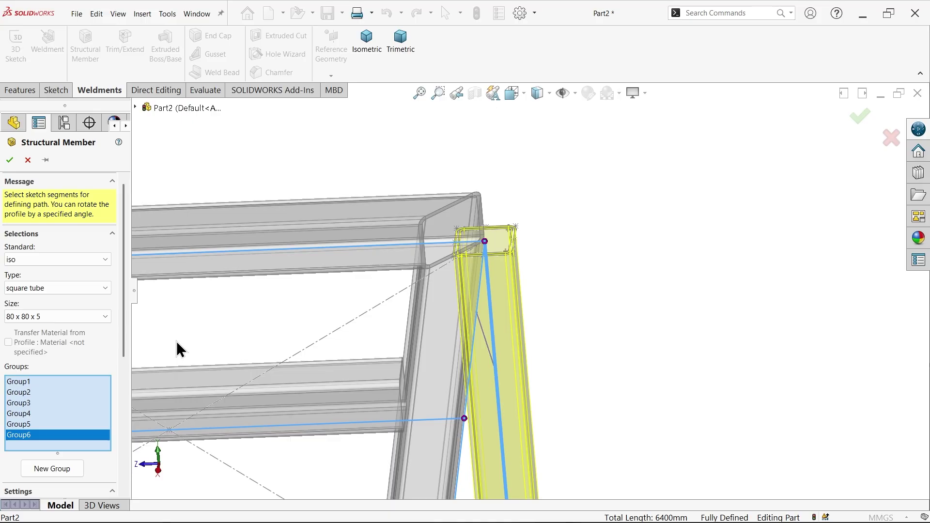
pyautogui.moveTo(121, 319); pyautogui.dragTo(72, 466)
pyautogui.click(57, 483)
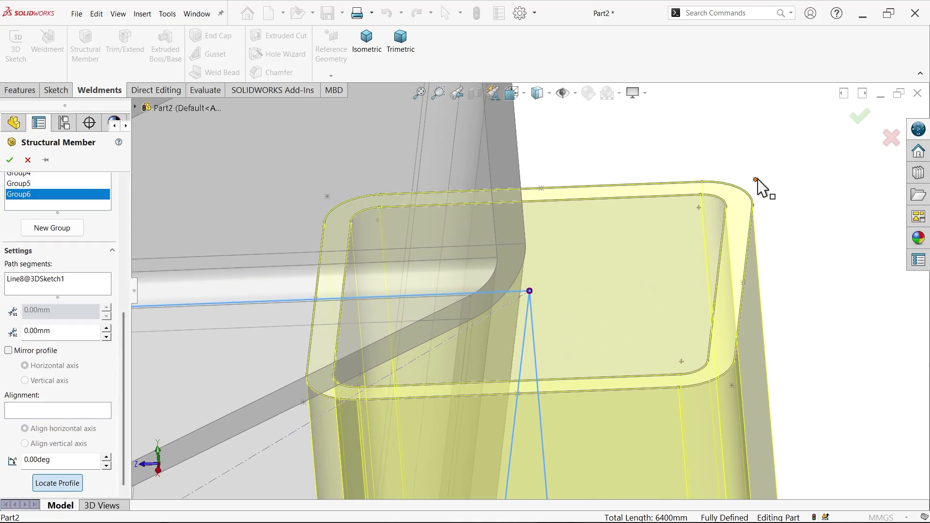
pyautogui.click(755, 180)
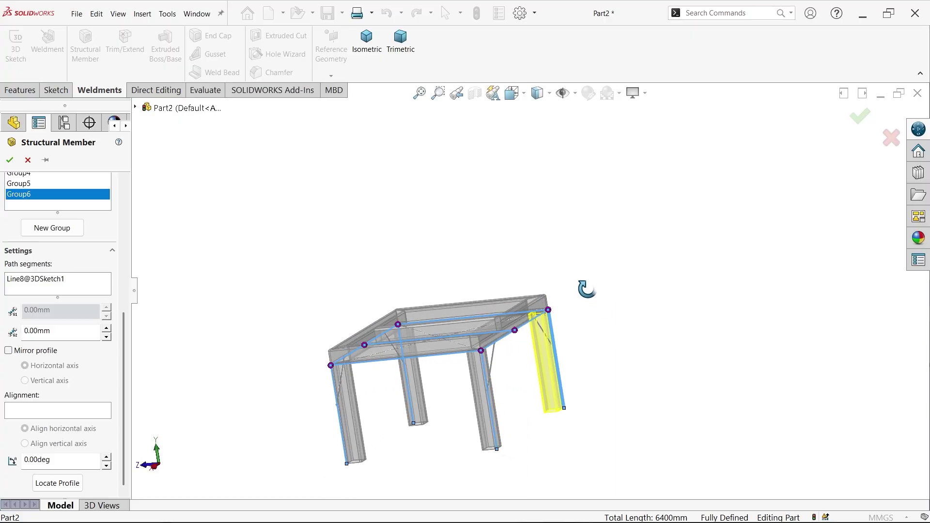
pyautogui.moveTo(586, 289); pyautogui.dragTo(605, 306, button='middle')
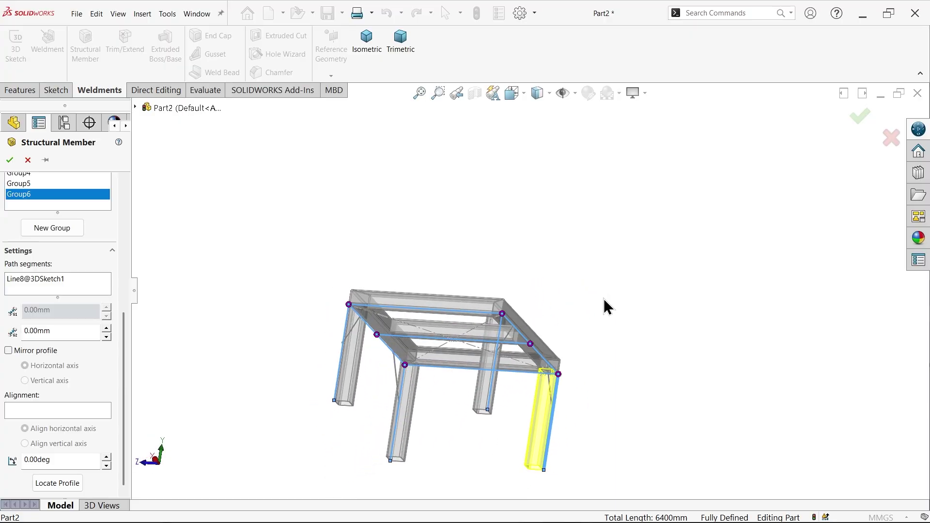
pyautogui.click(366, 42)
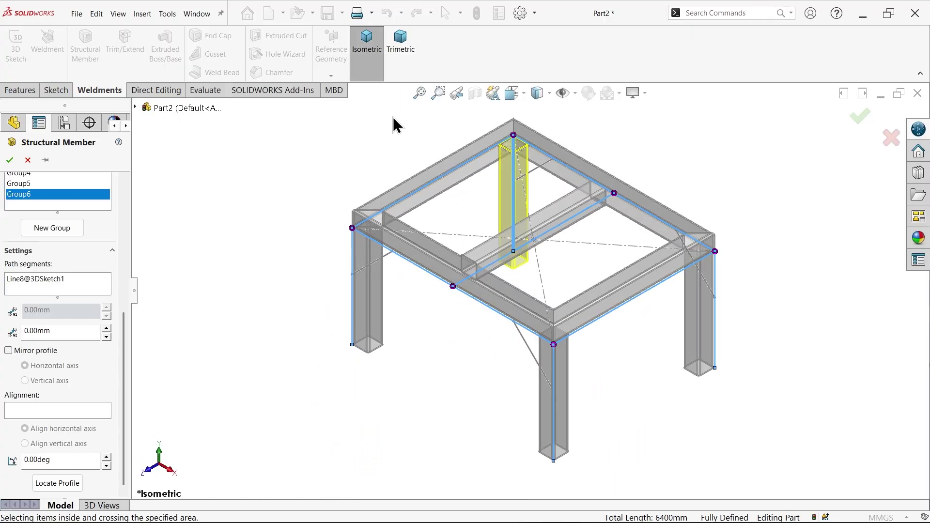
pyautogui.click(10, 160)
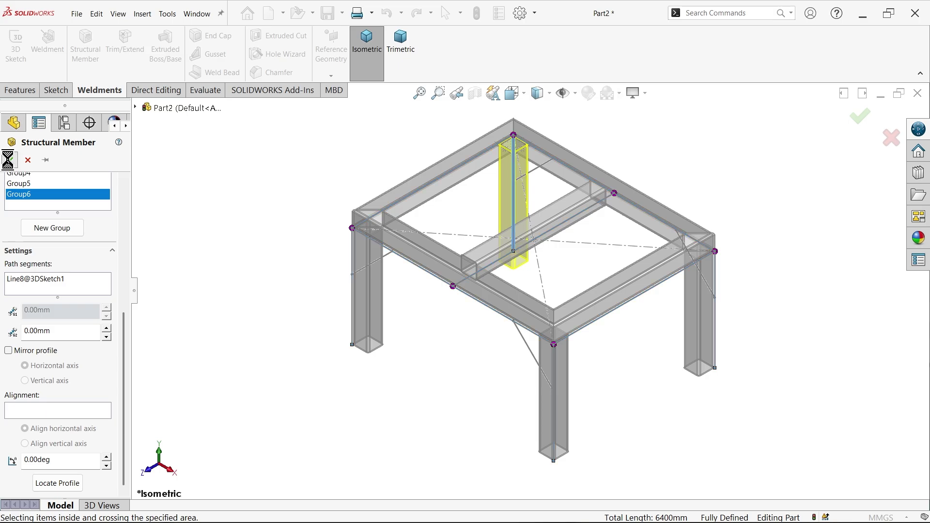
# - Begin a new structural member along the diagonal brace line at the left corner leg, using the iso square tube 80 x 80 x 5
pyautogui.scroll(-3, 475, 265)
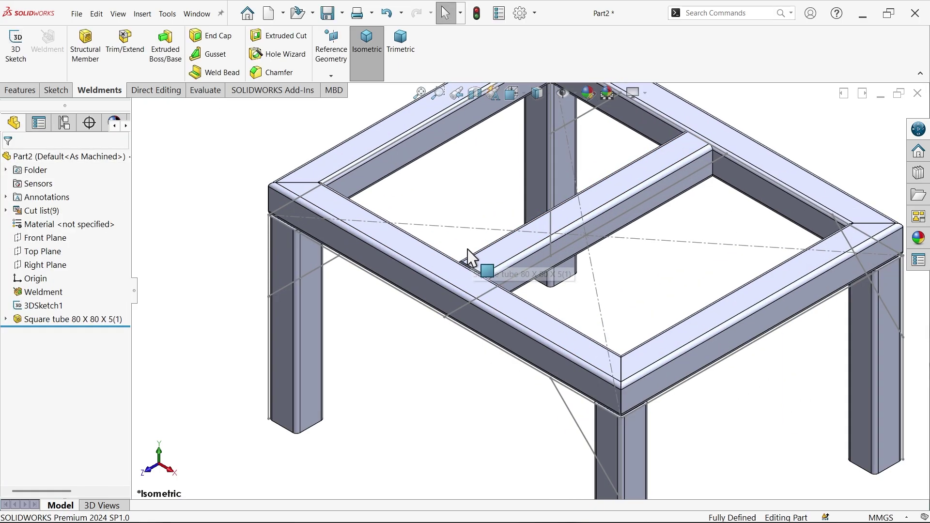
pyautogui.moveTo(475, 261)
pyautogui.mouseDown(button='middle')
pyautogui.moveTo(488, 166)
pyautogui.moveTo(539, 175)
pyautogui.moveTo(536, 216)
pyautogui.moveTo(504, 270)
pyautogui.moveTo(474, 282)
pyautogui.moveTo(530, 264)
pyautogui.moveTo(498, 242)
pyautogui.moveTo(376, 236)
pyautogui.mouseUp(button='middle')
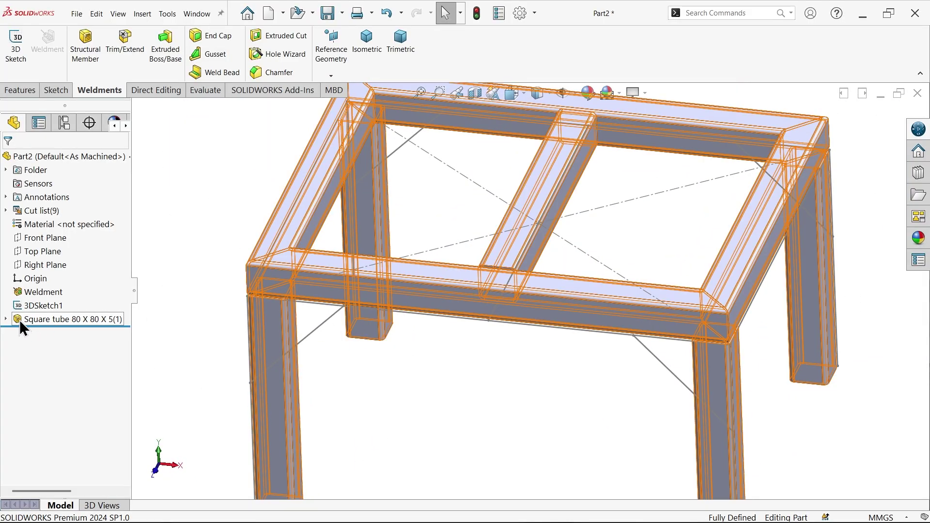
pyautogui.click(83, 52)
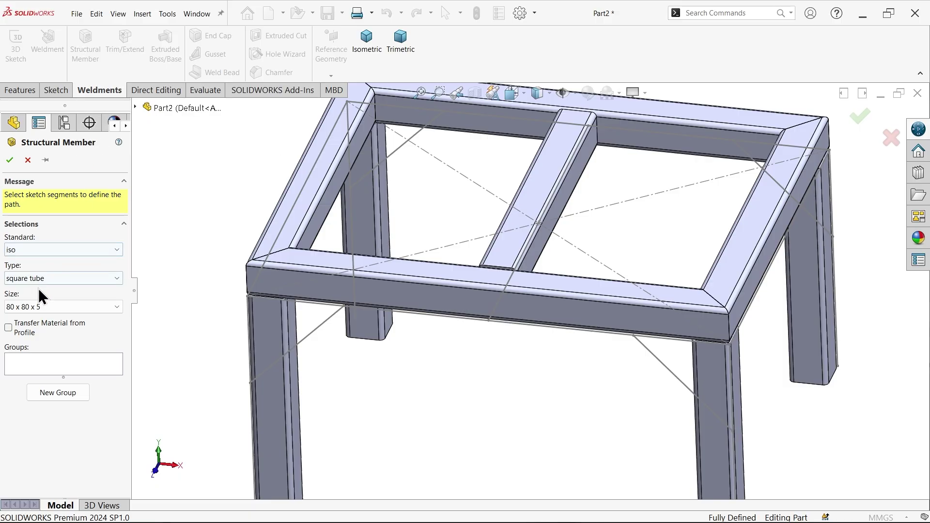
pyautogui.click(33, 369)
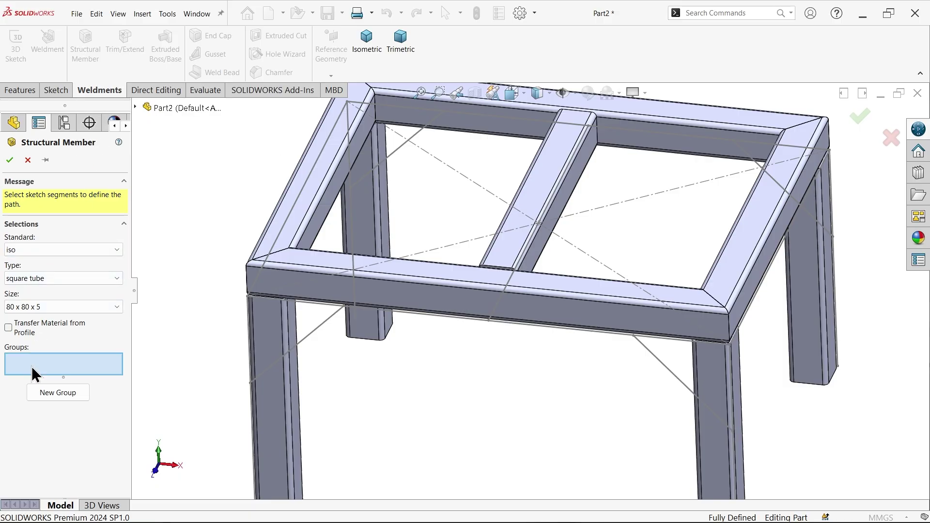
pyautogui.click(324, 326)
pyautogui.press('f')
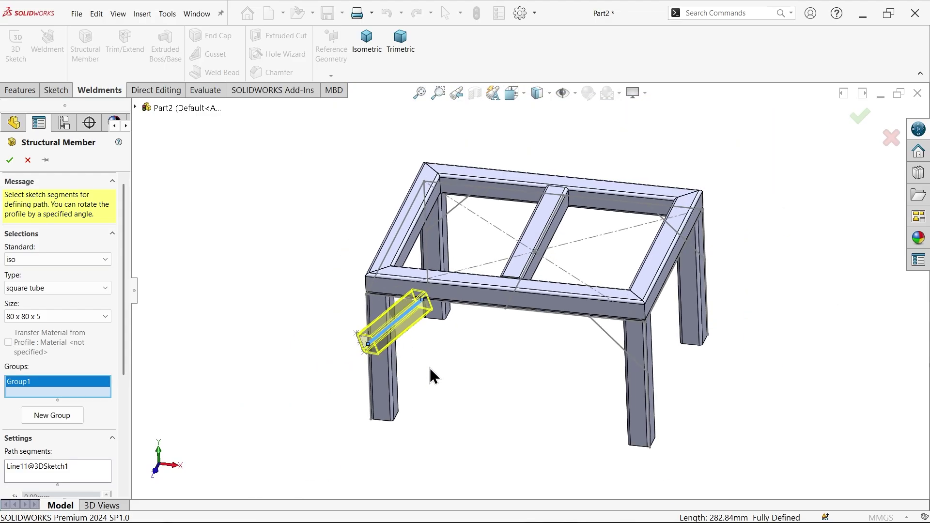
pyautogui.scroll(-3, 431, 369)
pyautogui.moveTo(430, 326); pyautogui.dragTo(352, 299, button='middle')
pyautogui.scroll(3, 387, 336)
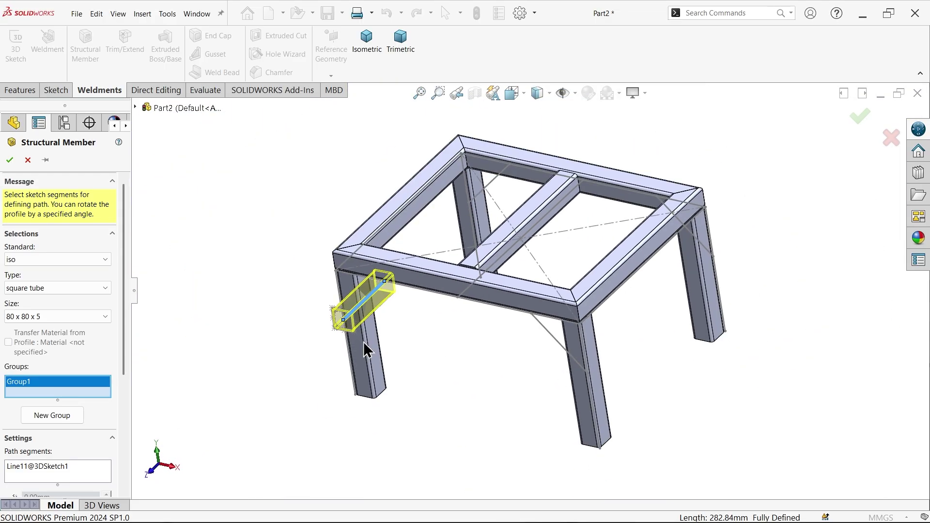
pyautogui.scroll(-5, 399, 283)
pyautogui.moveTo(399, 283); pyautogui.dragTo(371, 326, button='middle')
pyautogui.scroll(-3, 367, 290)
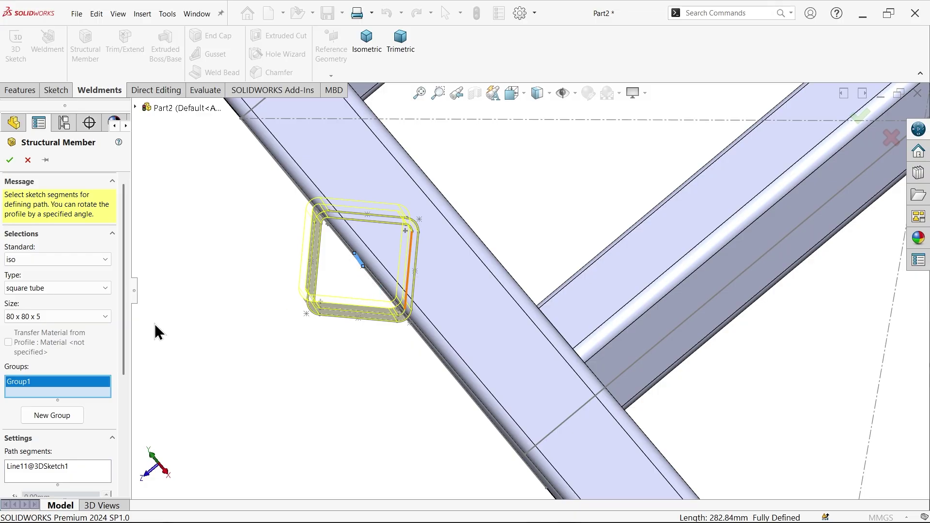
# - Set the brace profile's rotation angle to 45 degrees
pyautogui.moveTo(125, 319); pyautogui.dragTo(122, 477)
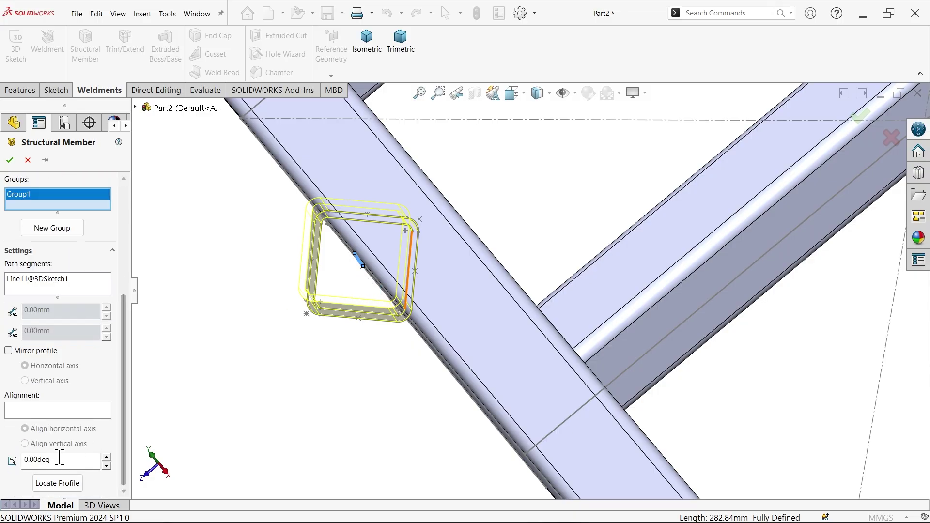
pyautogui.moveTo(59, 458); pyautogui.dragTo(15, 459)
pyautogui.write('45')
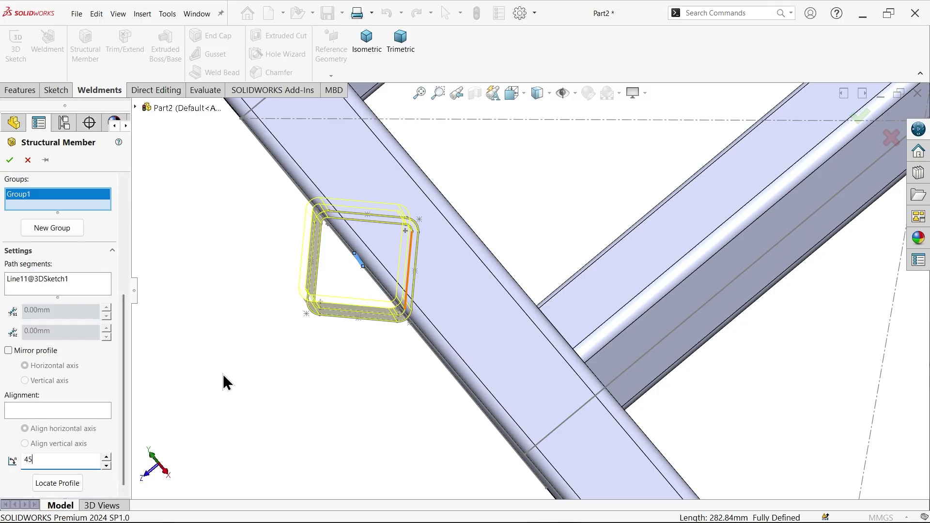
pyautogui.press('Return')
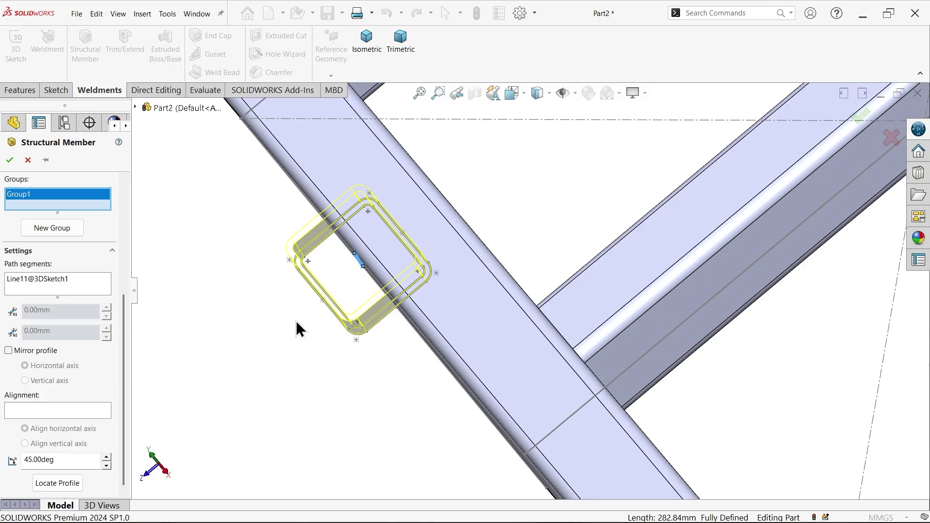
# - Relocate the brace profile so its outer corner lies on the diagonal sketch line, and finish the structural member
pyautogui.click(46, 488)
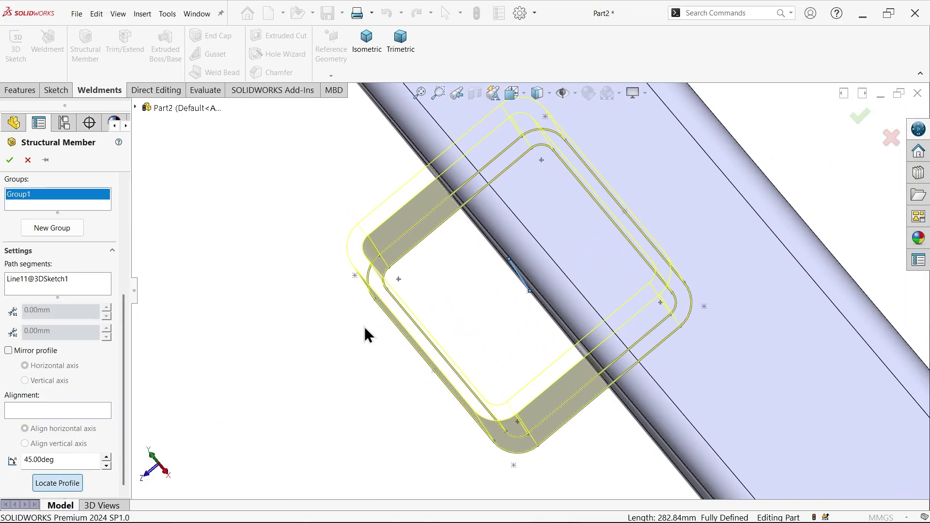
pyautogui.scroll(5, 452, 332)
pyautogui.moveTo(519, 328); pyautogui.dragTo(557, 326, button='middle')
pyautogui.scroll(-8, 305, 371)
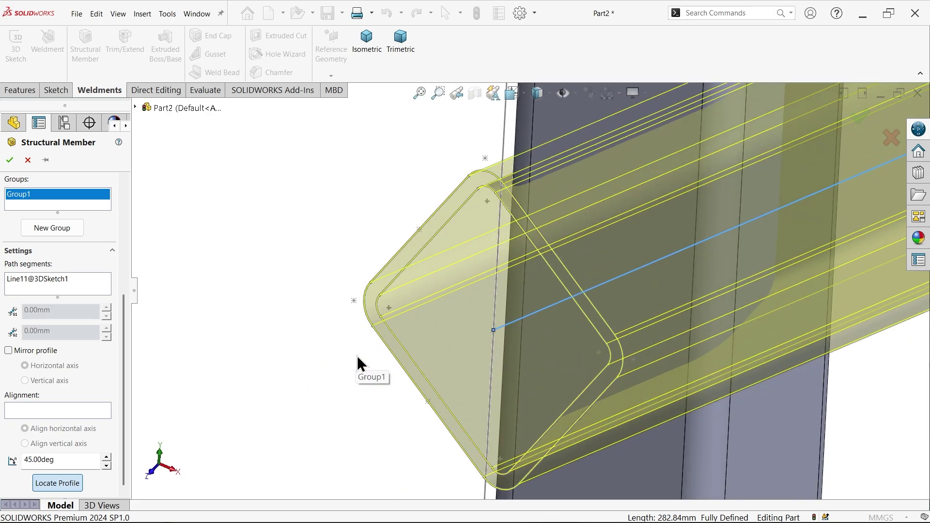
pyautogui.scroll(5, 414, 335)
pyautogui.scroll(-6, 473, 310)
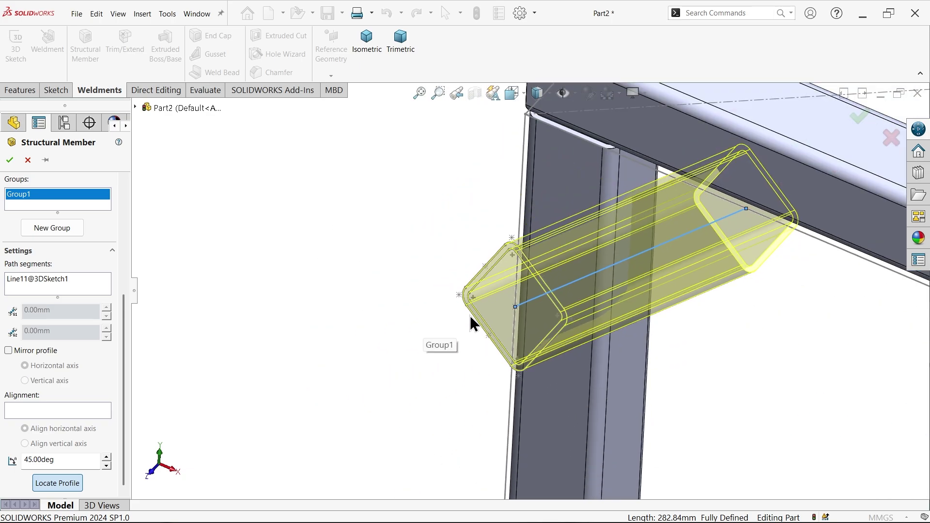
pyautogui.scroll(-2, 435, 277)
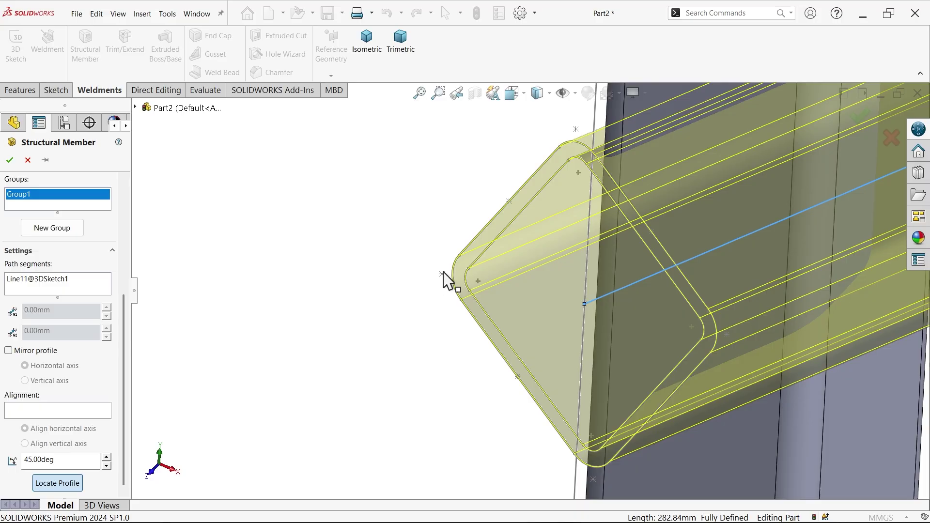
pyautogui.click(442, 276)
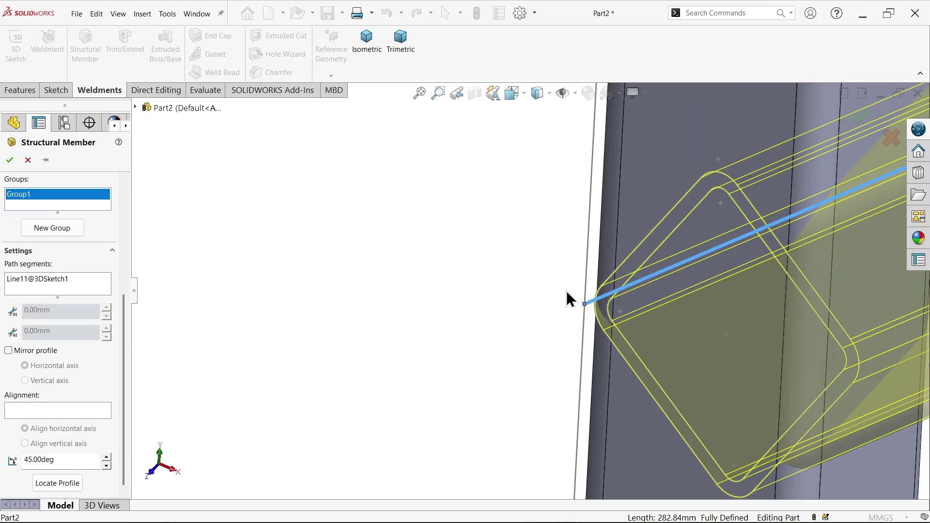
pyautogui.scroll(10, 570, 299)
pyautogui.moveTo(581, 315); pyautogui.dragTo(648, 263, button='middle')
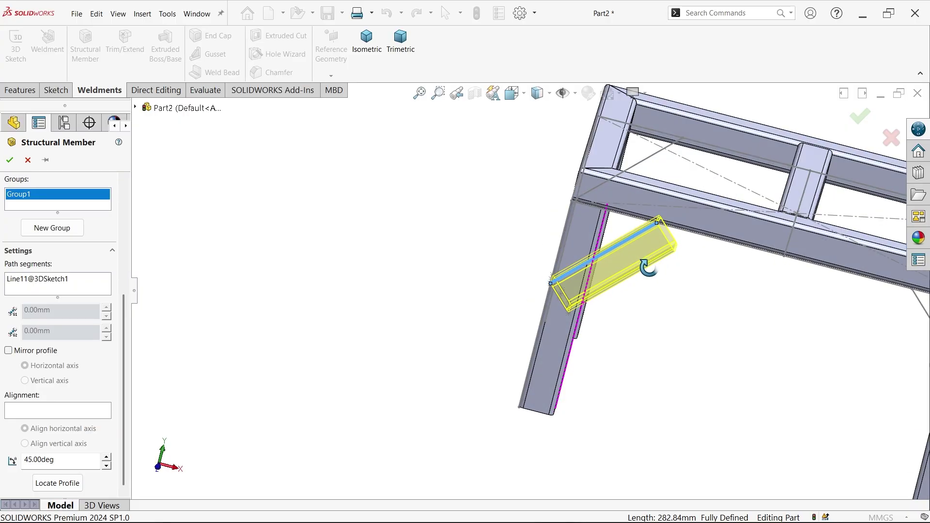
pyautogui.click(11, 161)
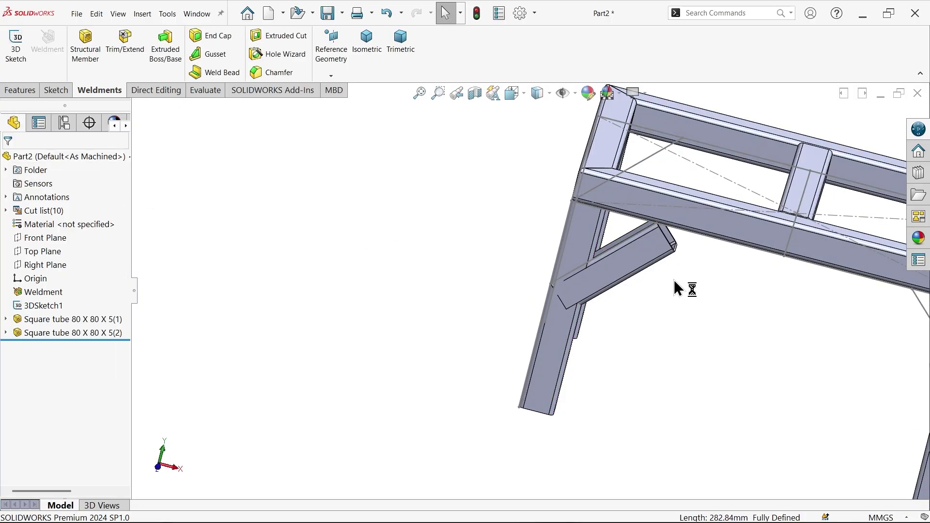
# - Start a Trim/Extend with the diagonal brace as the body to trim and the long top rail above it as the trimming body
pyautogui.moveTo(675, 282); pyautogui.dragTo(616, 230, button='middle')
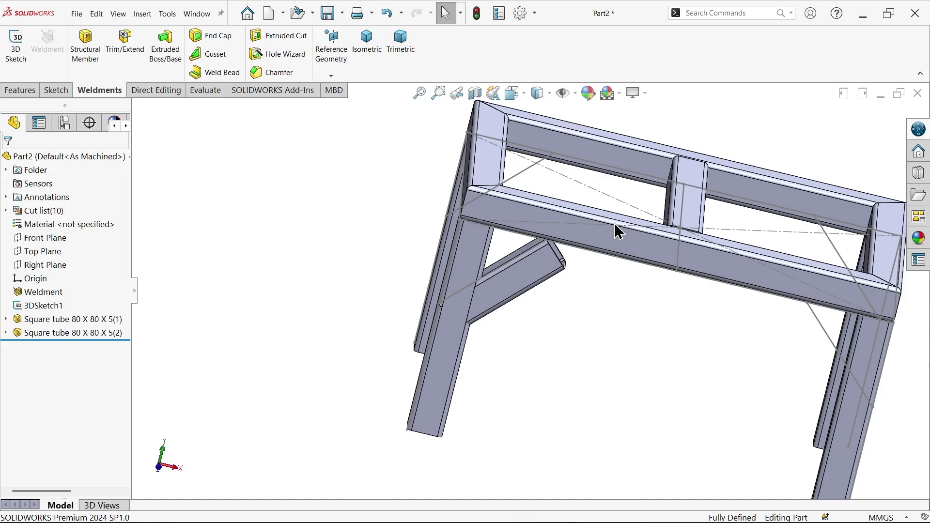
pyautogui.scroll(-3, 616, 230)
pyautogui.moveTo(592, 289); pyautogui.dragTo(467, 311, button='middle')
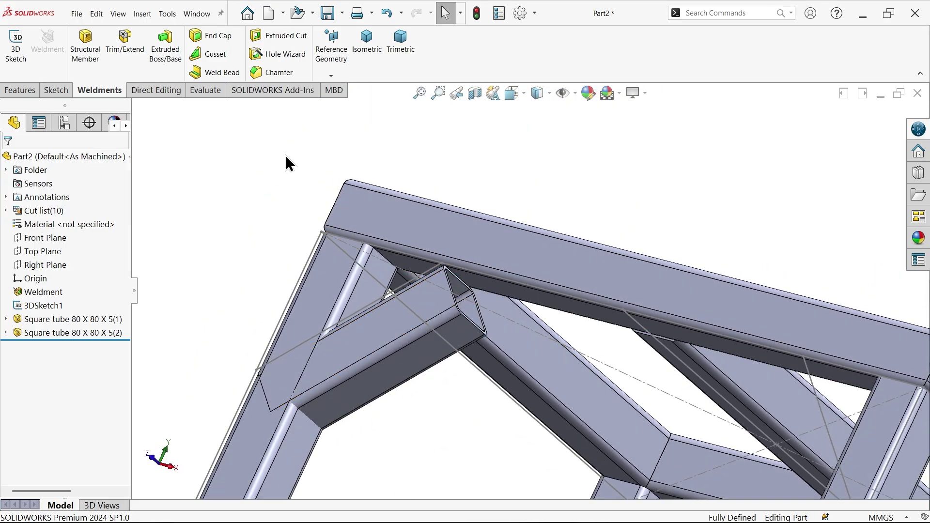
pyautogui.click(126, 49)
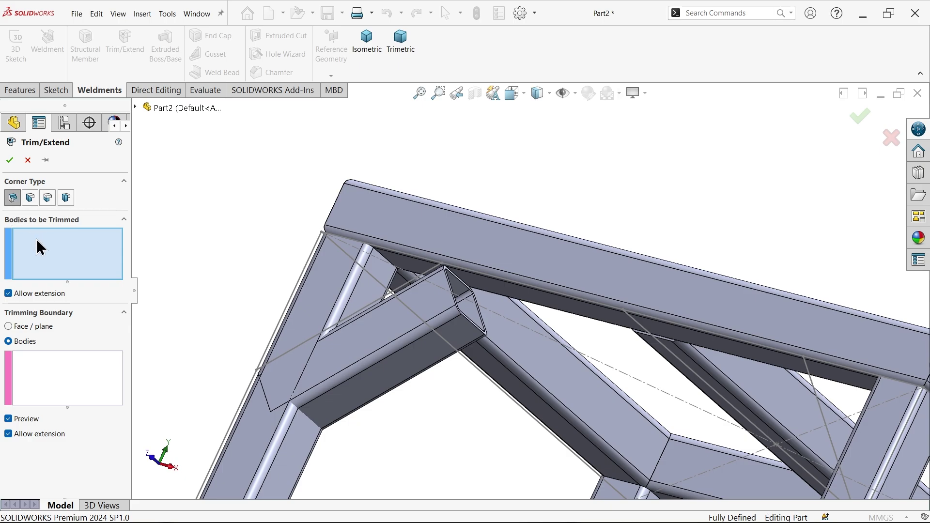
pyautogui.click(378, 334)
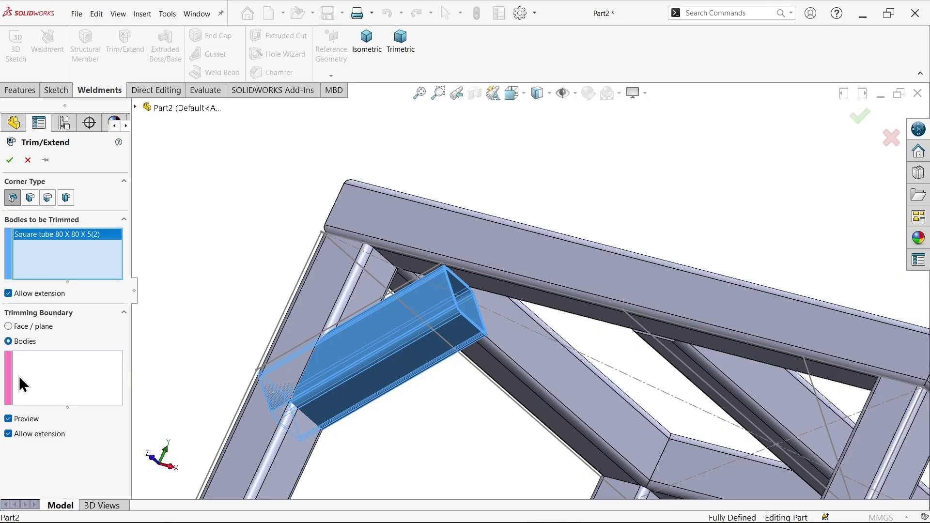
pyautogui.click(59, 383)
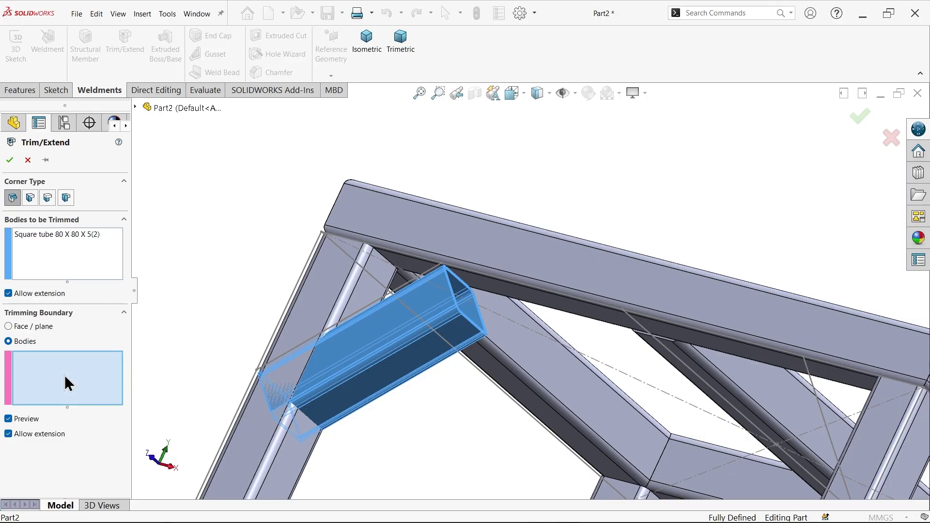
pyautogui.click(488, 254)
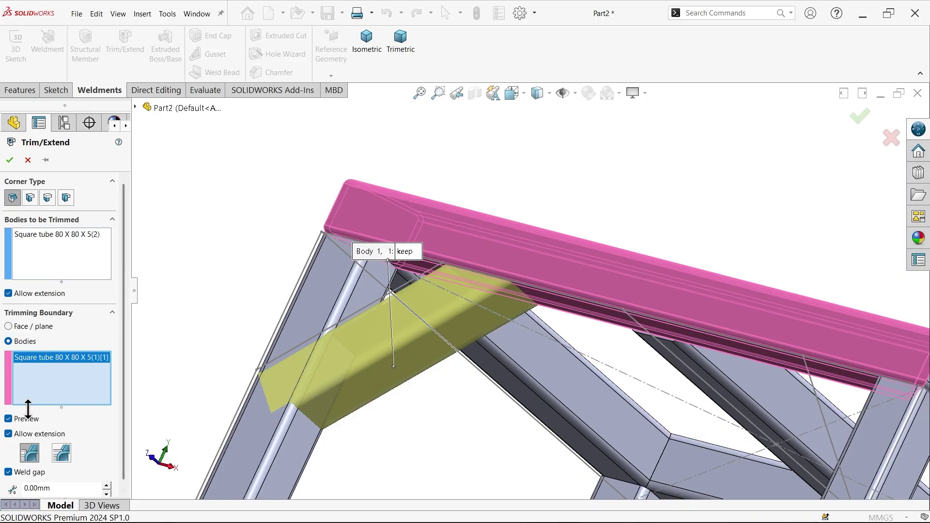
# - Disallow extension of the trimmed brace to compare the trim preview, and allow it again
pyautogui.click(9, 293)
pyautogui.scroll(-4, 481, 350)
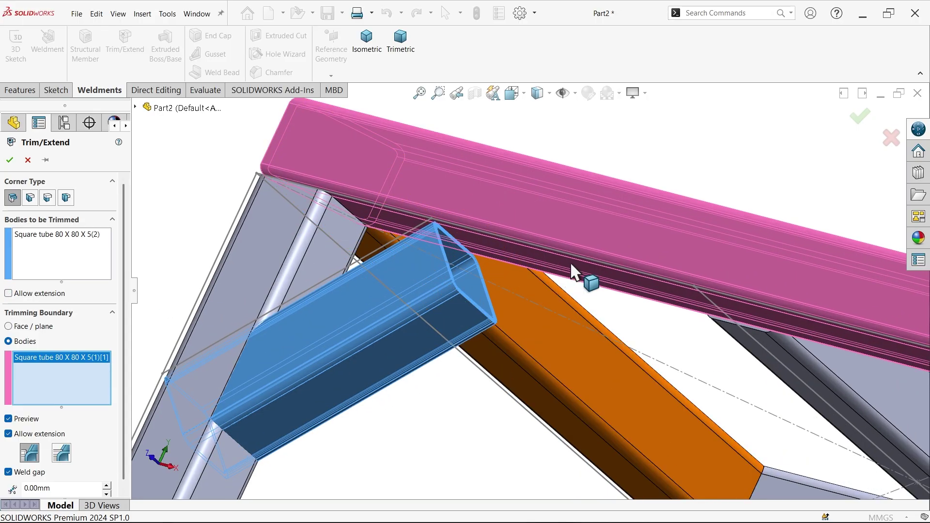
pyautogui.click(8, 293)
pyautogui.scroll(1, 533, 274)
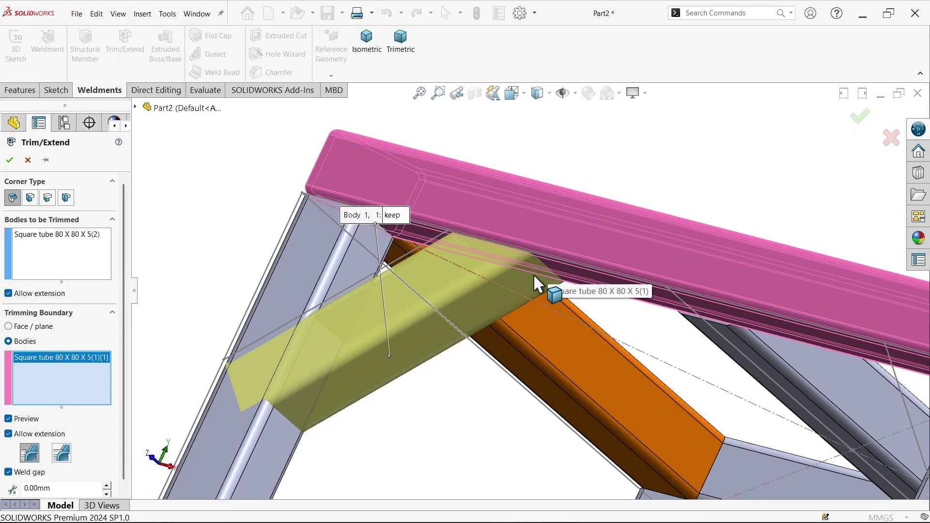
# - Add the left corner leg as a second trimming body and apply the trim to the brace
pyautogui.scroll(2, 533, 274)
pyautogui.moveTo(508, 373); pyautogui.dragTo(479, 385, button='middle')
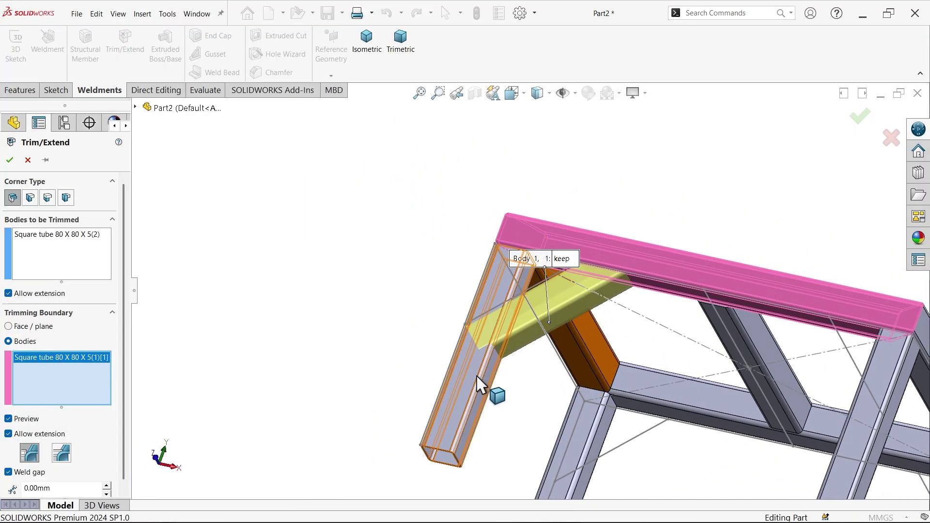
pyautogui.moveTo(332, 193); pyautogui.dragTo(329, 253, button='middle')
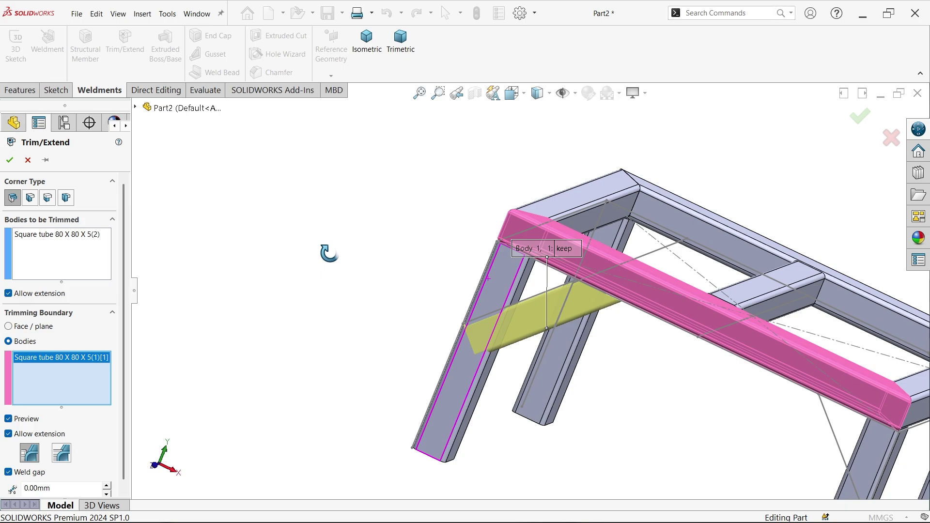
pyautogui.click(55, 262)
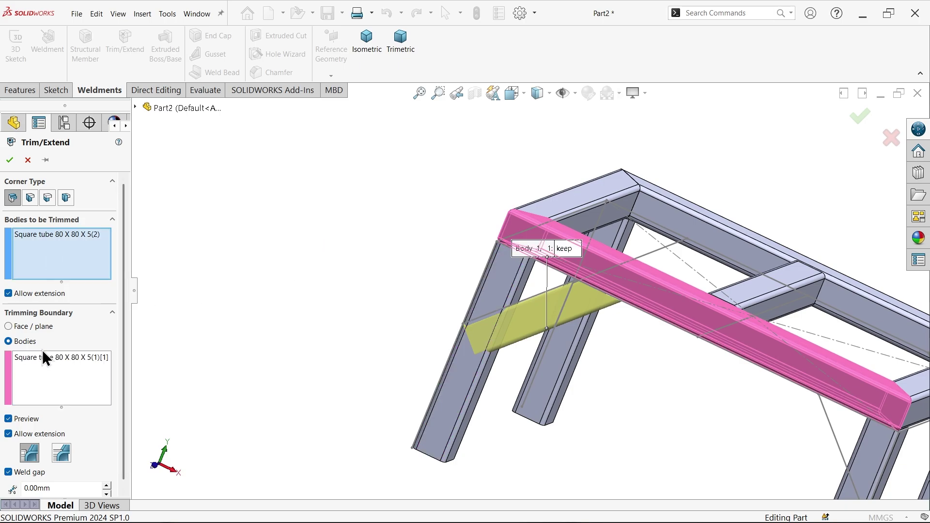
pyautogui.click(42, 375)
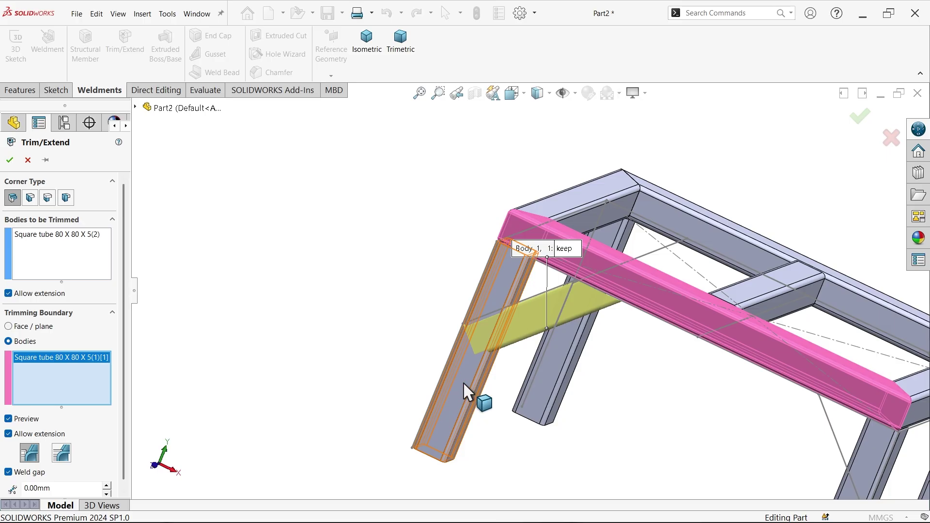
pyautogui.scroll(-3, 665, 331)
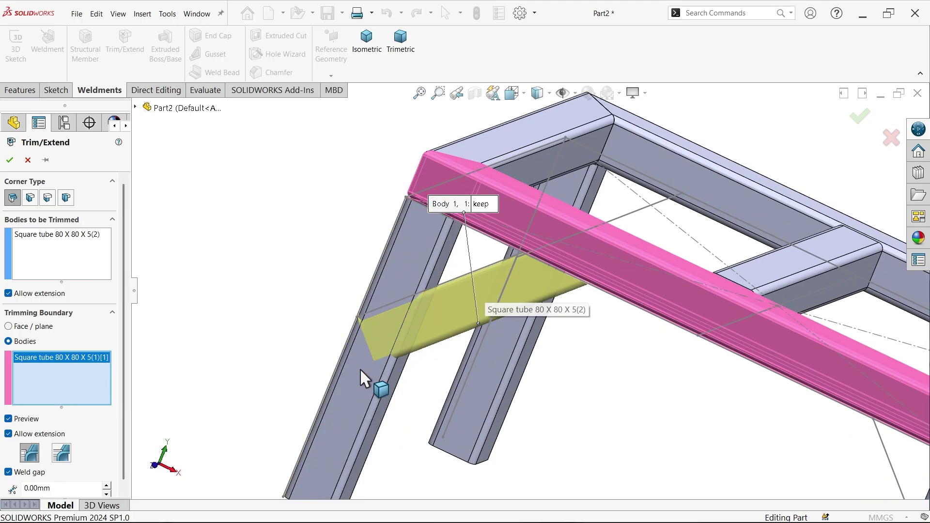
pyautogui.click(366, 394)
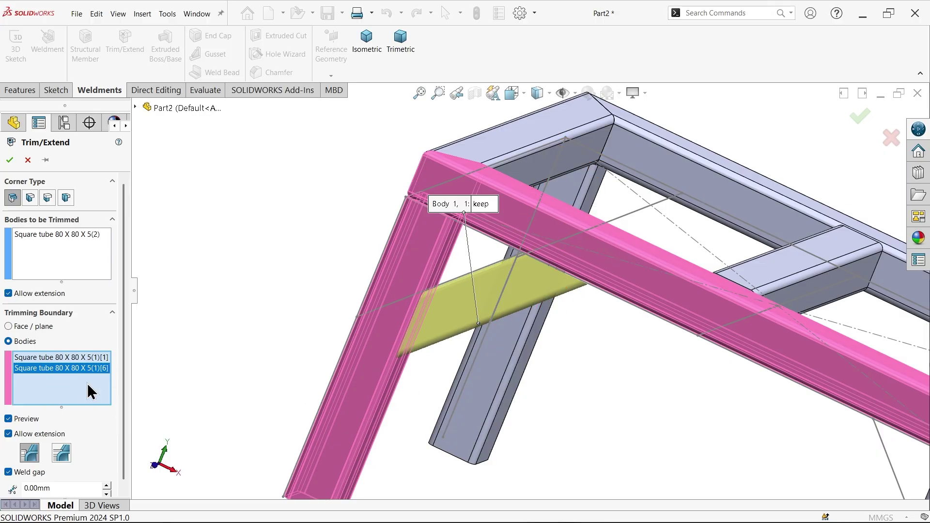
pyautogui.scroll(-1, 125, 399)
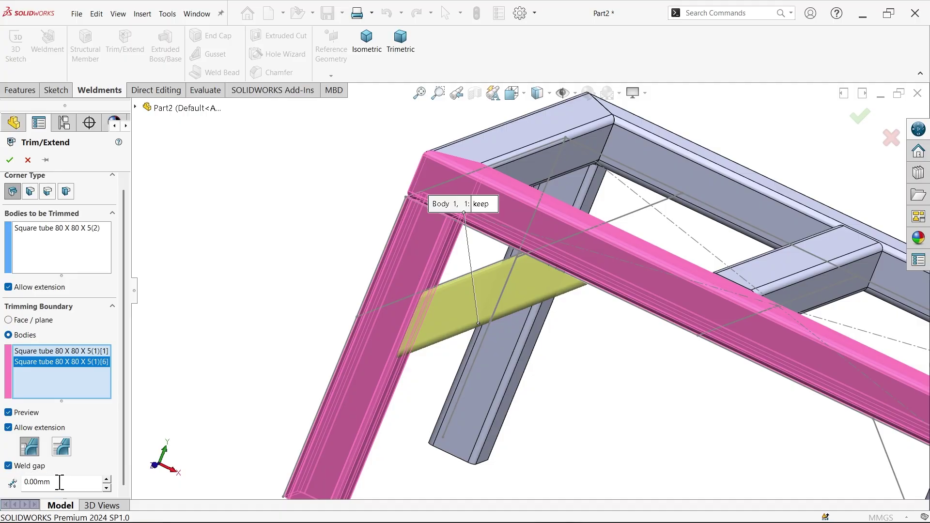
pyautogui.scroll(-3, 497, 385)
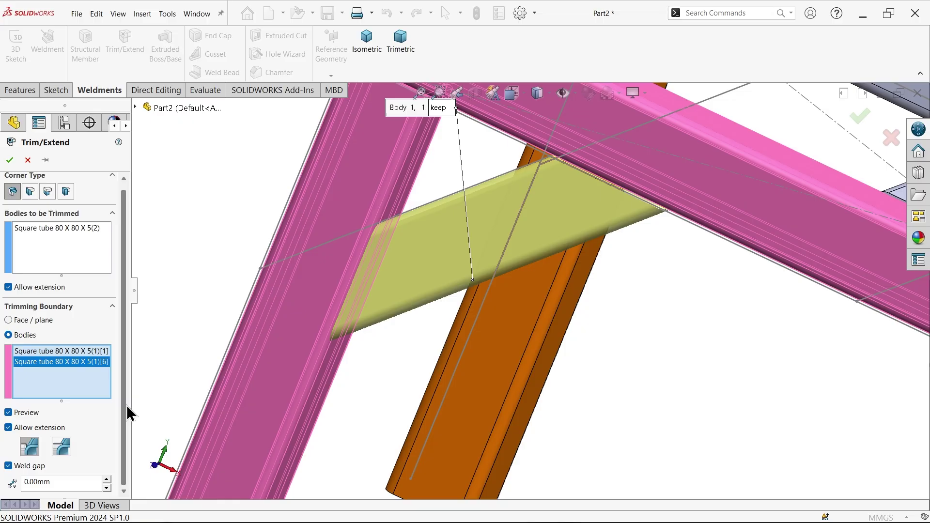
pyautogui.scroll(1, 119, 420)
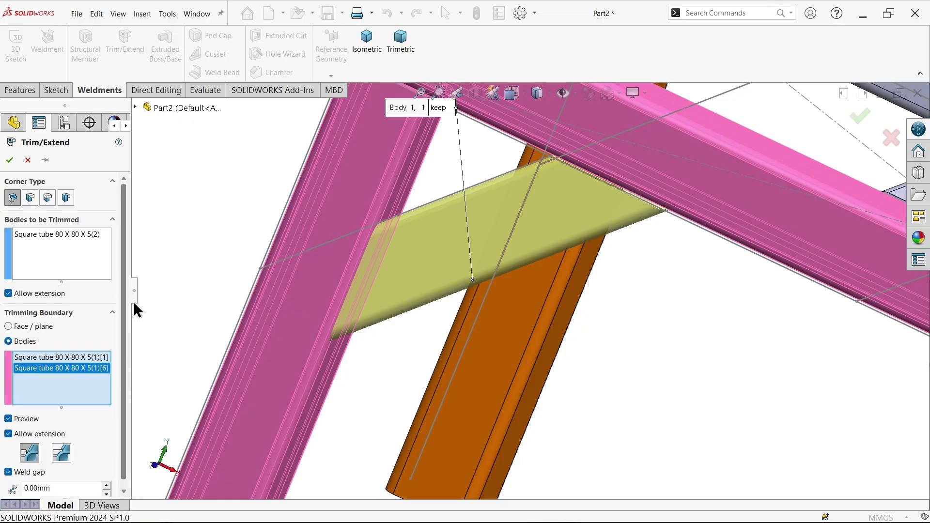
pyautogui.click(9, 160)
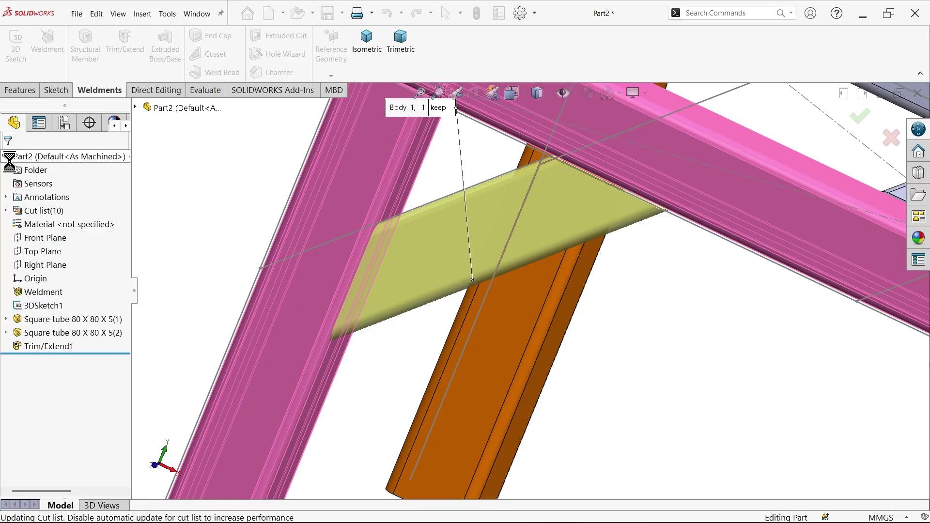
# - Mirror the trimmed brace body about the Front Plane
pyautogui.scroll(4, 385, 254)
pyautogui.moveTo(384, 254); pyautogui.dragTo(532, 307, button='middle')
pyautogui.click(21, 91)
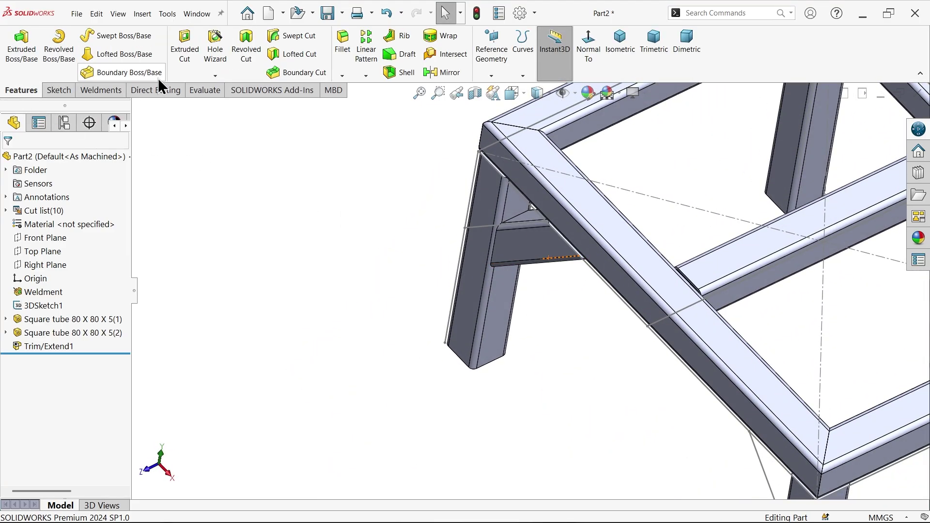
pyautogui.click(444, 72)
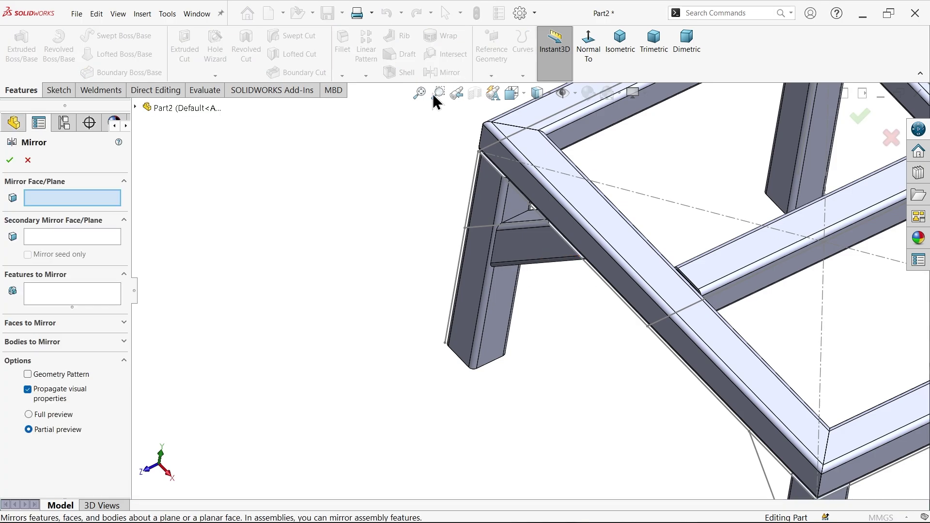
pyautogui.scroll(5, 339, 245)
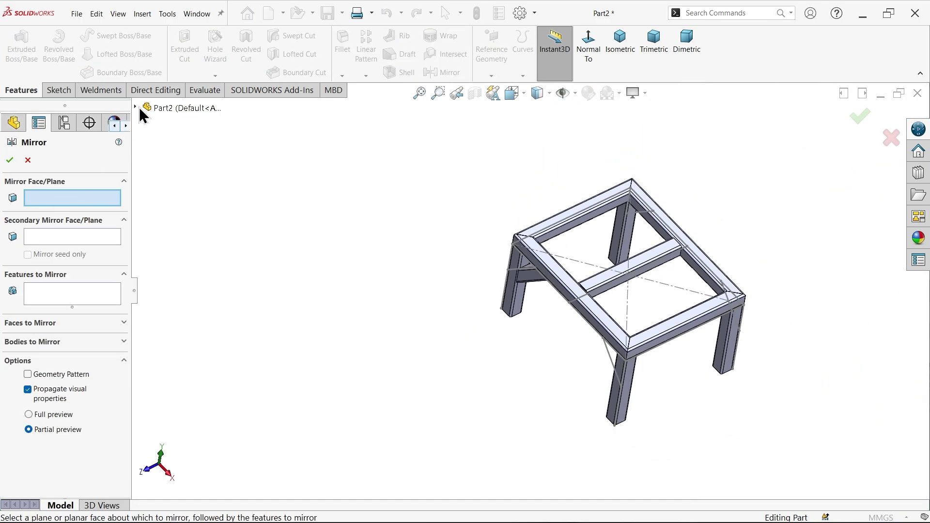
pyautogui.click(136, 107)
pyautogui.click(194, 193)
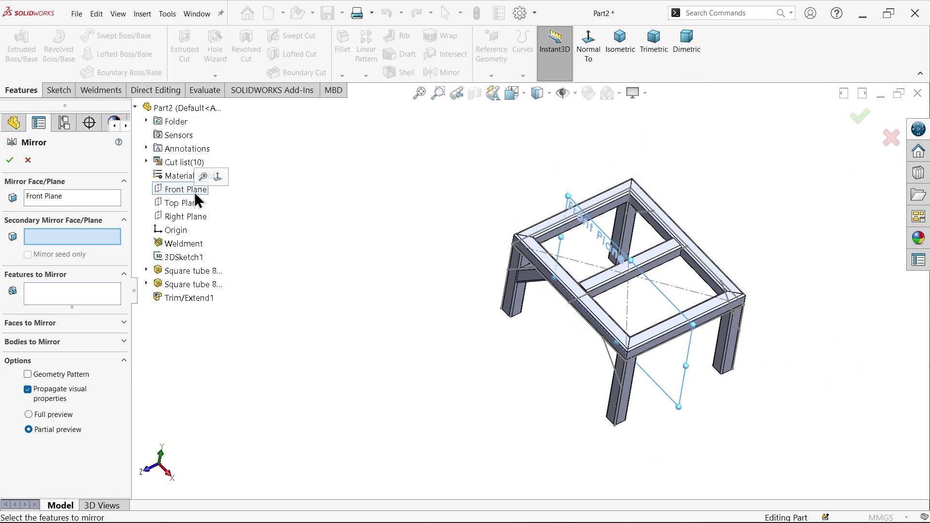
pyautogui.click(42, 342)
pyautogui.click(537, 289)
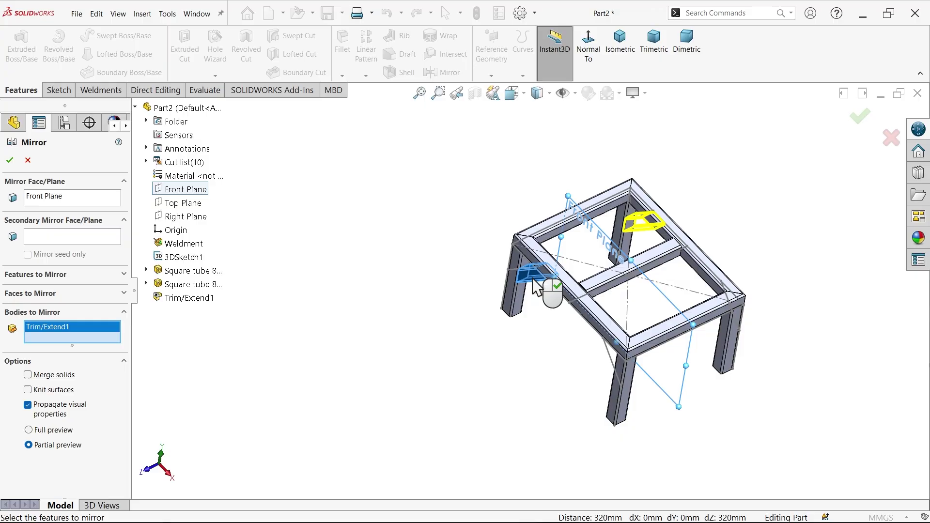
pyautogui.scroll(-3, 688, 245)
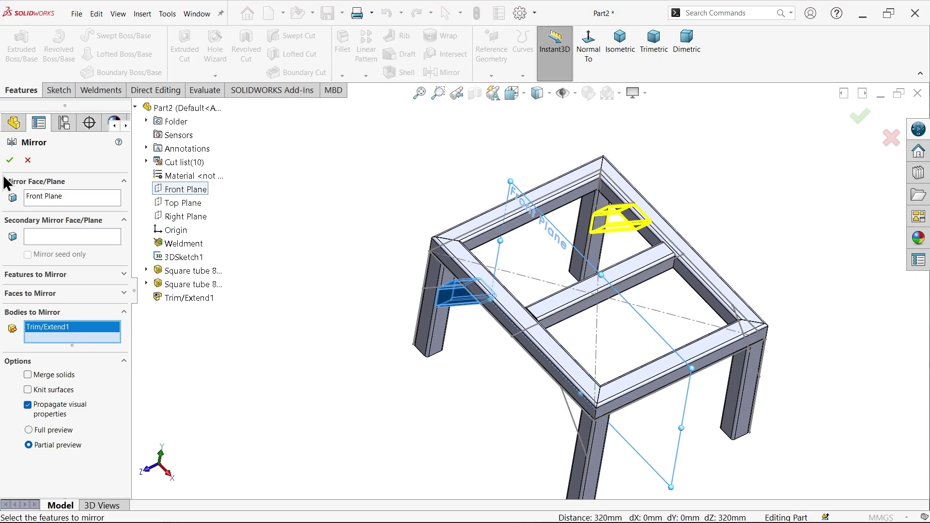
pyautogui.click(10, 160)
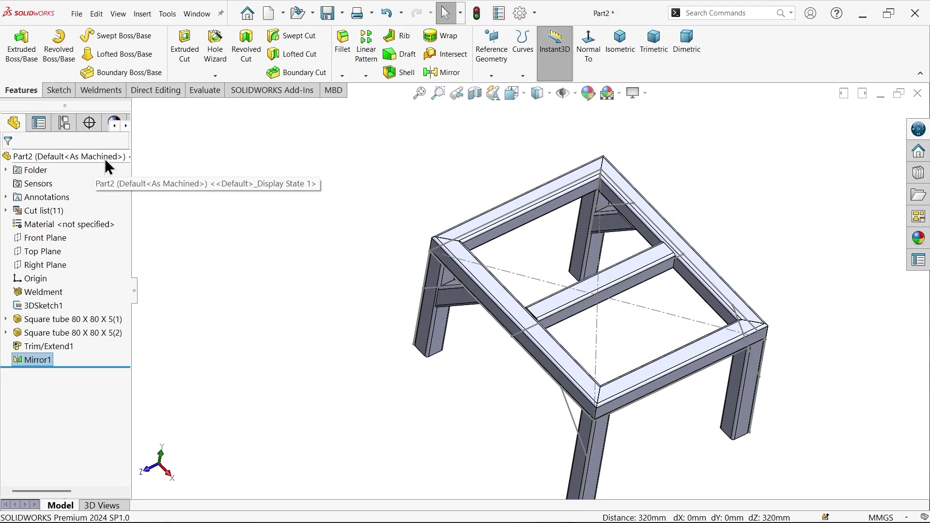
# - Mirror the trimmed diagonal brace and its mirrored copy as bodies about the Right Plane to the opposite legs
pyautogui.click(450, 73)
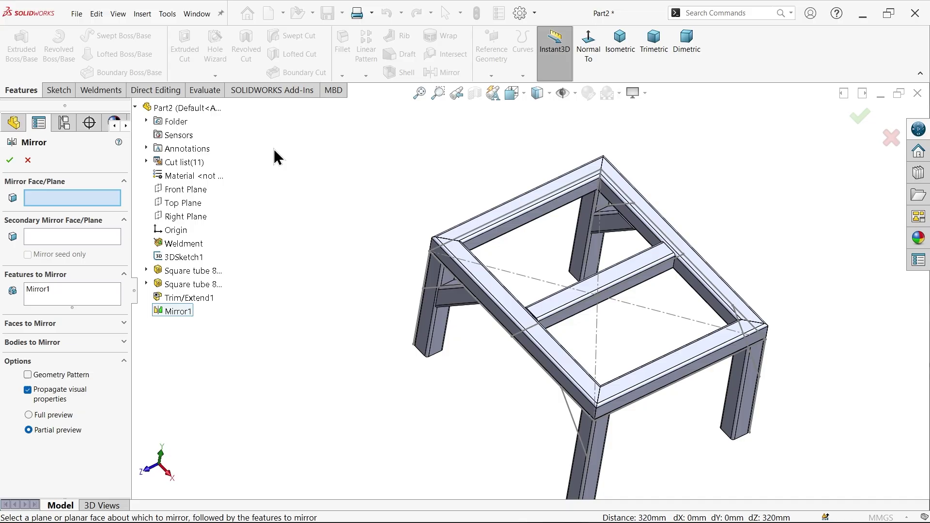
pyautogui.click(185, 218)
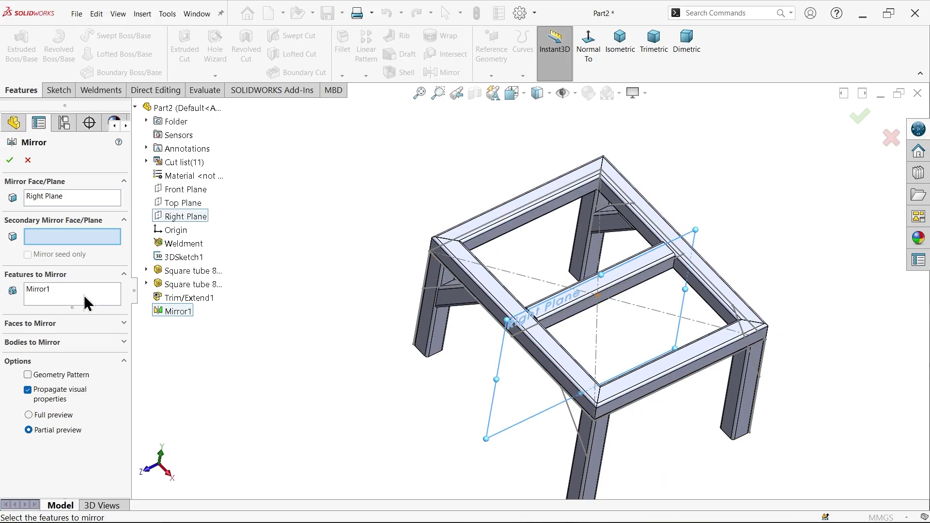
pyautogui.click(38, 342)
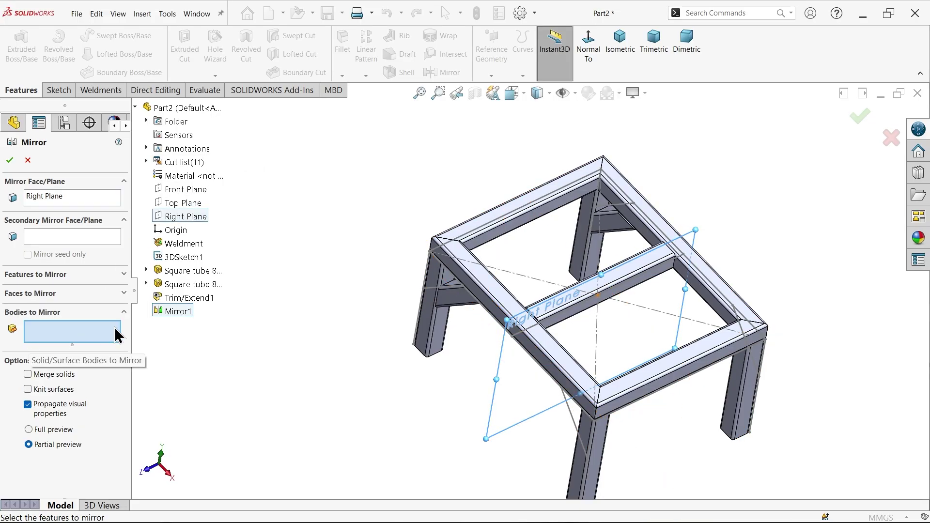
pyautogui.scroll(-5, 498, 312)
pyautogui.click(456, 299)
pyautogui.scroll(3, 688, 193)
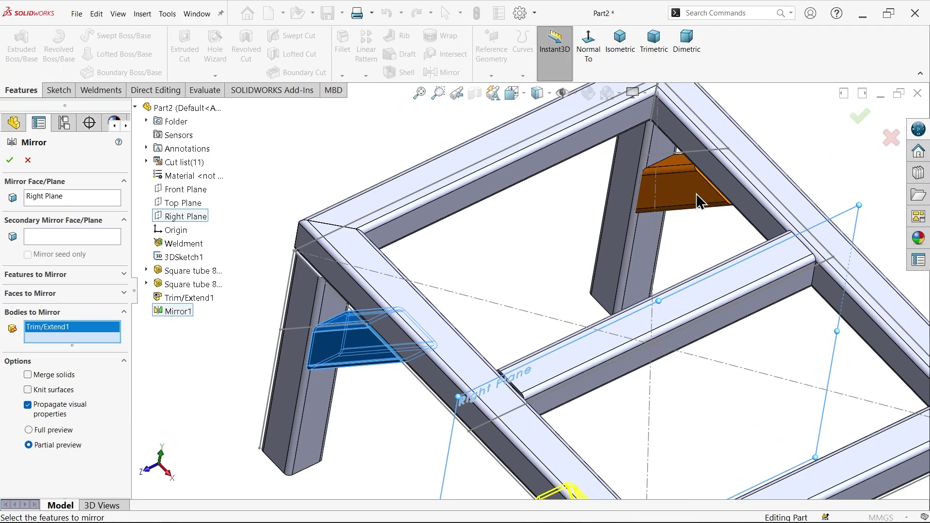
pyautogui.click(688, 193)
pyautogui.scroll(3, 635, 235)
pyautogui.scroll(3, 601, 383)
pyautogui.scroll(-3, 581, 421)
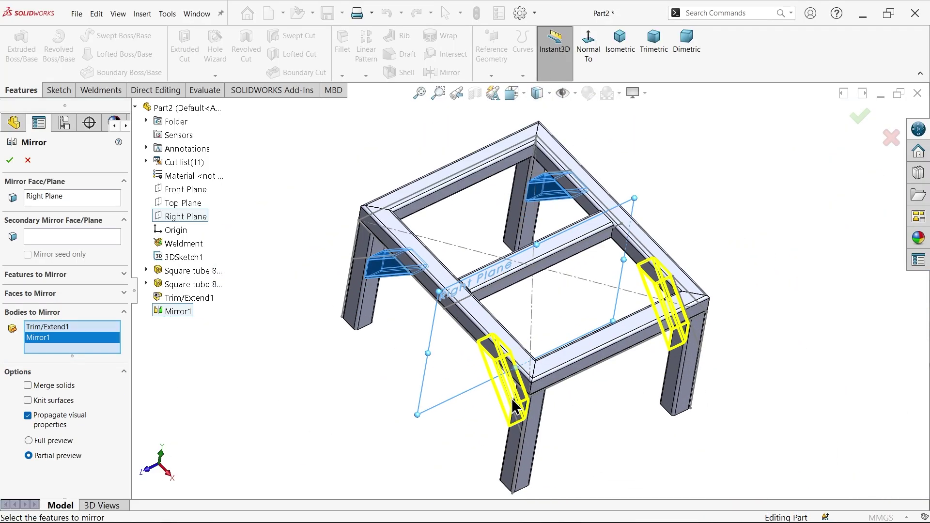
pyautogui.click(9, 160)
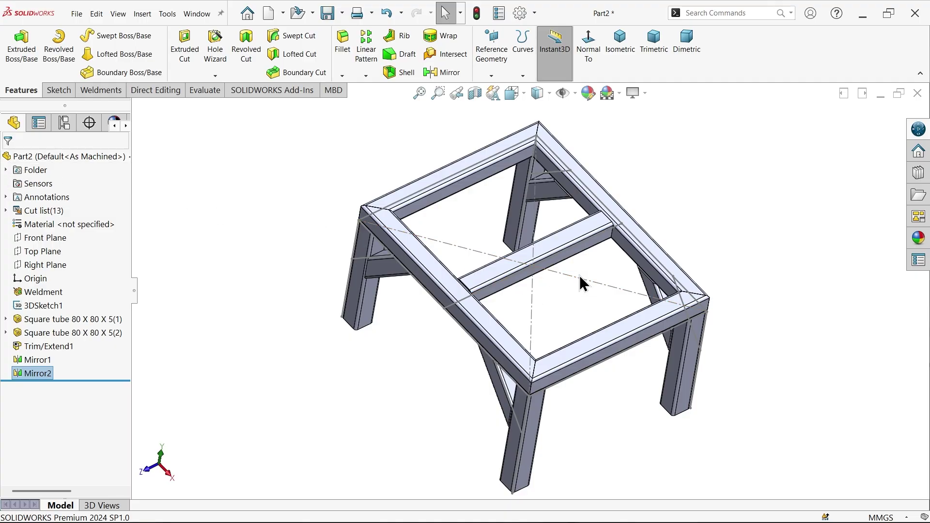
# - Hide the 3D layout sketch and show the frame in isometric view
pyautogui.click(575, 285)
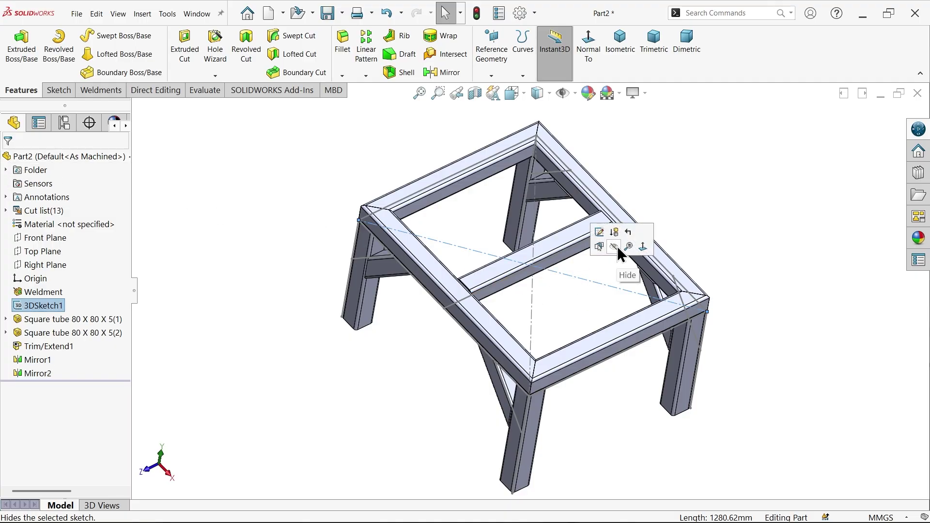
pyautogui.click(617, 246)
pyautogui.click(616, 54)
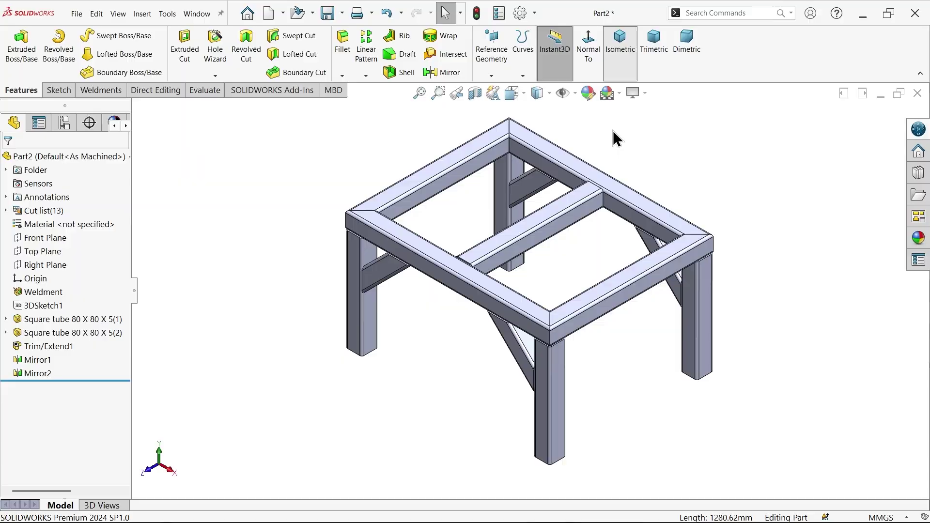
# - Examine the foot plate size, corner radius, thickness and cut list in the drawing Frame Structure Weldments.png, and return to SOLIDWORKS
pyautogui.hotkey('alt', 'Tab')
pyautogui.scroll(4, 333, 201)
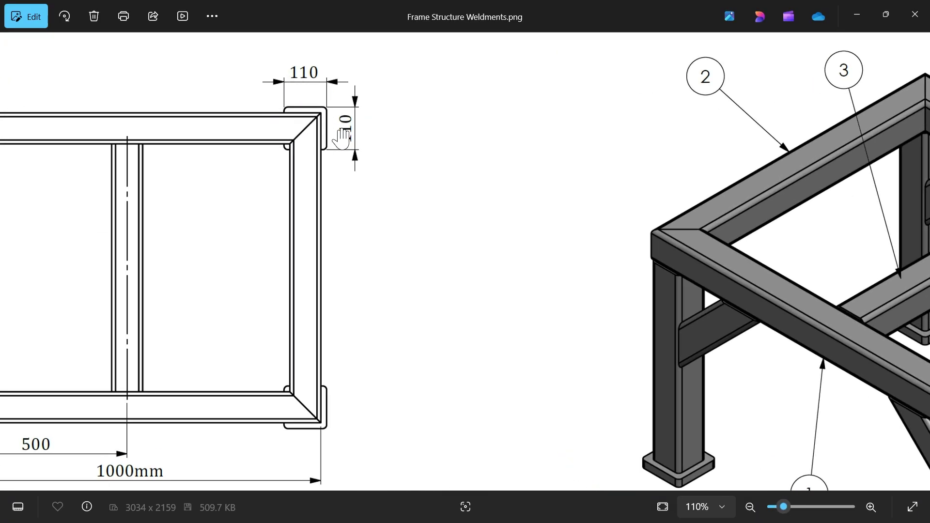
pyautogui.moveTo(338, 164); pyautogui.dragTo(436, 233)
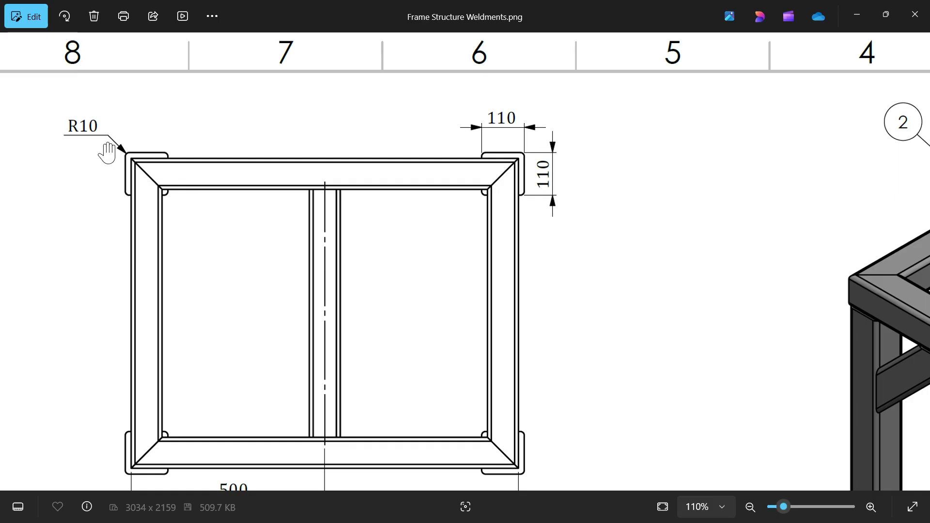
pyautogui.scroll(-3, 357, 356)
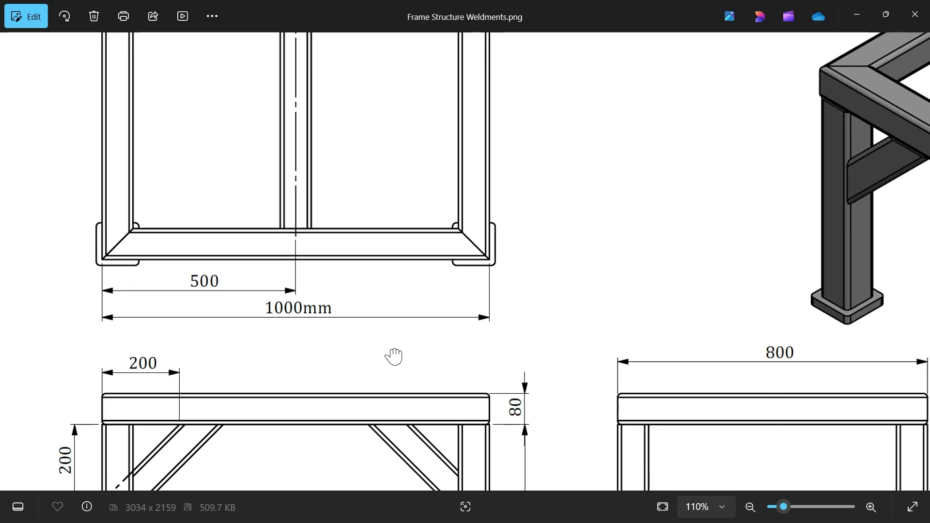
pyautogui.scroll(-5, 394, 357)
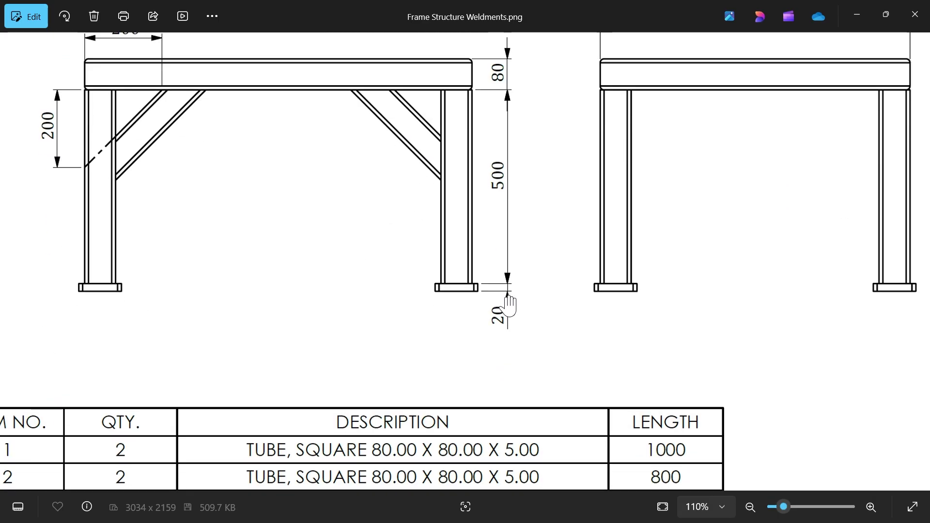
pyautogui.keyDown('ctrl'); pyautogui.scroll(-5, 467, 306); pyautogui.keyUp('ctrl')
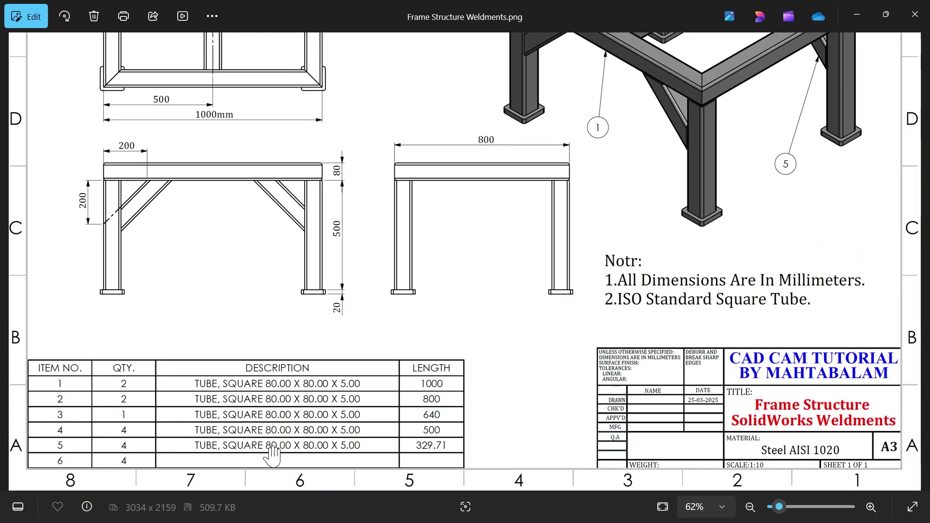
pyautogui.scroll(1, 359, 329)
pyautogui.scroll(-1, 363, 342)
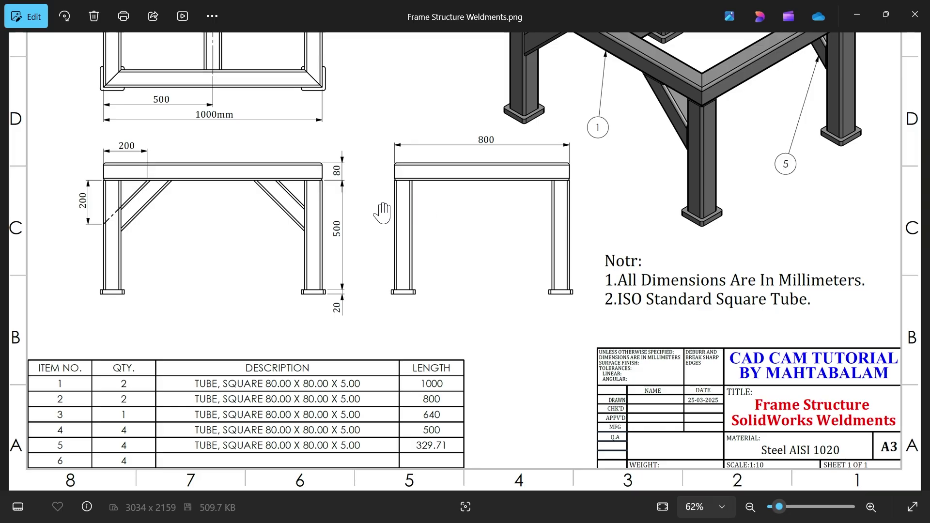
pyautogui.moveTo(382, 211); pyautogui.dragTo(389, 388)
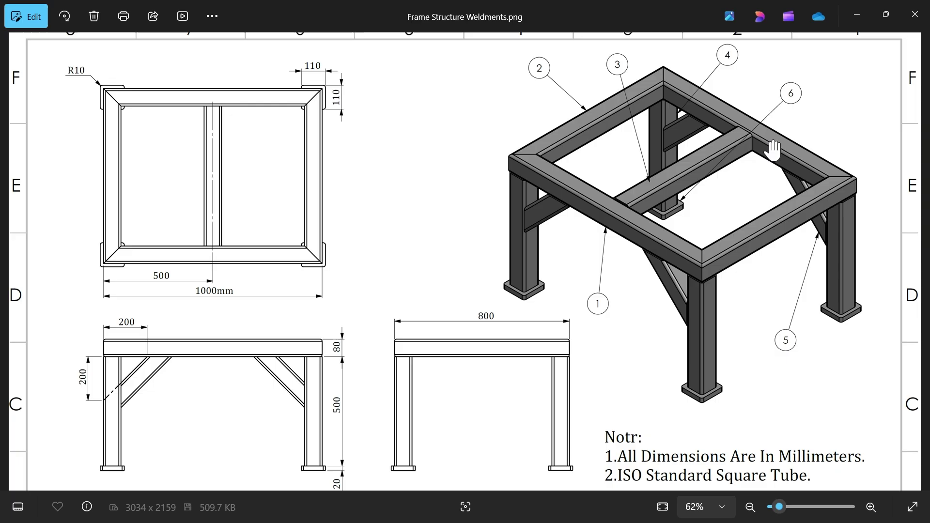
pyautogui.moveTo(289, 274); pyautogui.dragTo(452, 235)
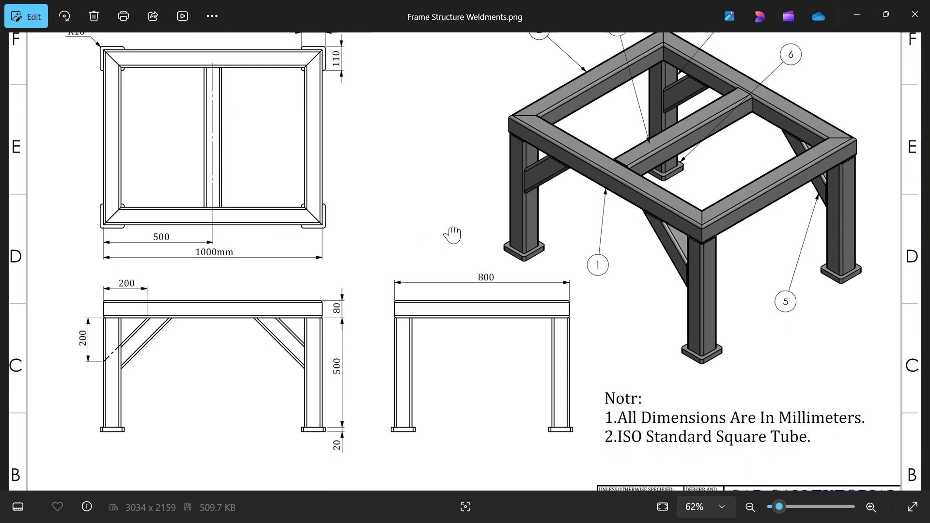
pyautogui.click(861, 15)
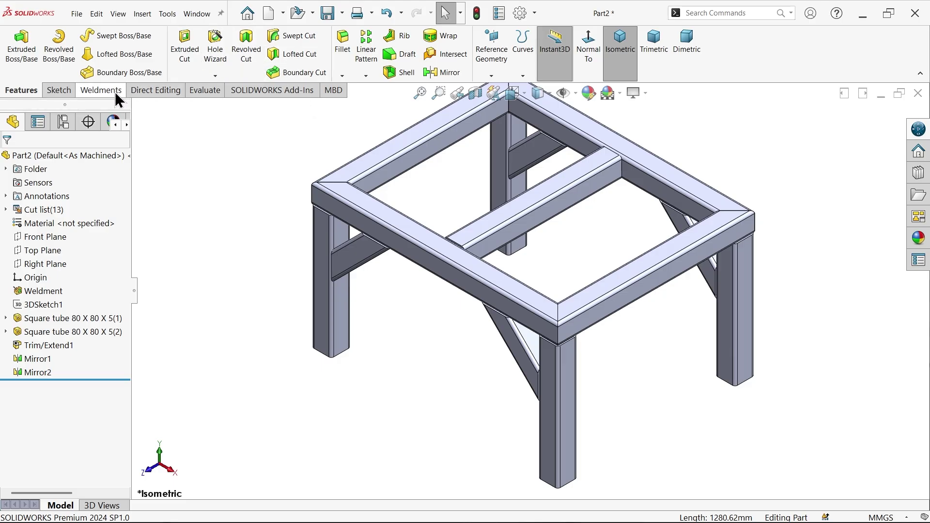
# - Start an outward End Cap on the lower end face of one leg with a thickness of 20 mm
pyautogui.click(110, 90)
pyautogui.click(229, 39)
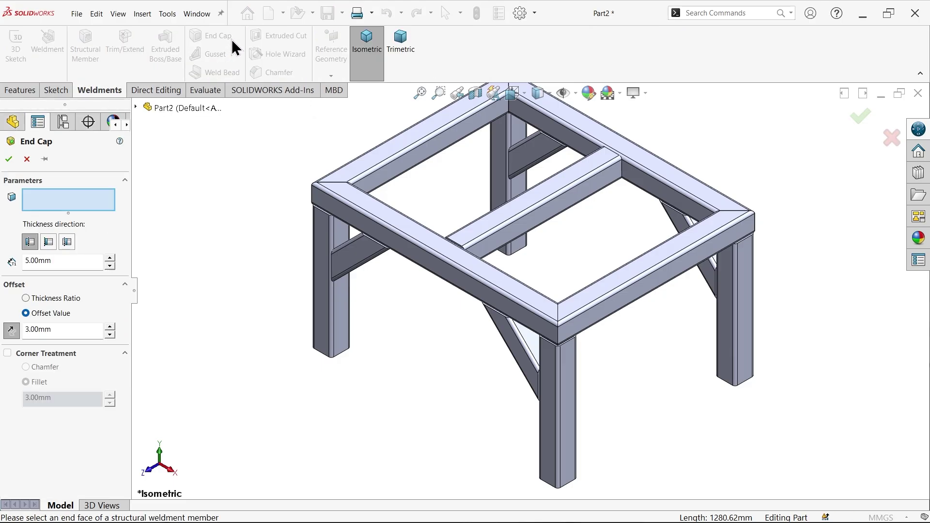
pyautogui.moveTo(415, 363); pyautogui.dragTo(473, 133, button='middle')
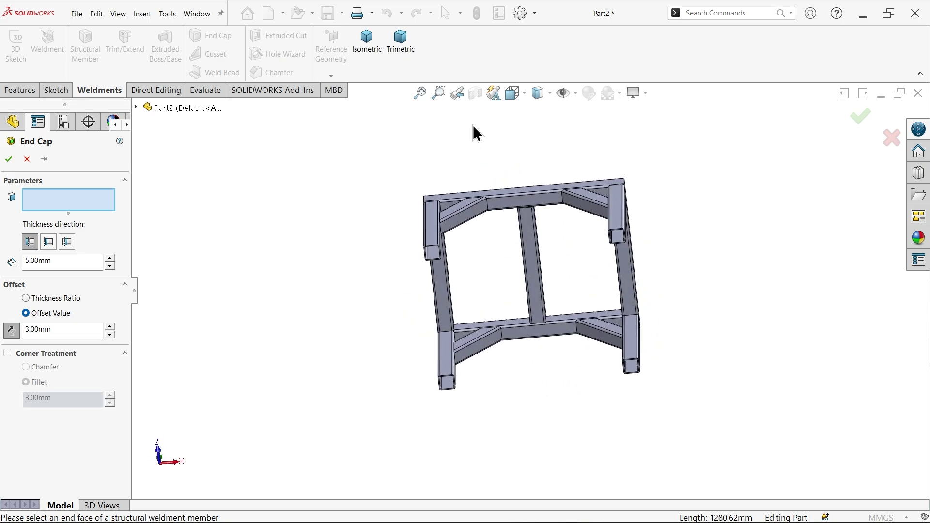
pyautogui.scroll(-3, 459, 283)
pyautogui.moveTo(459, 282); pyautogui.dragTo(417, 284, button='middle')
pyautogui.scroll(-8, 413, 272)
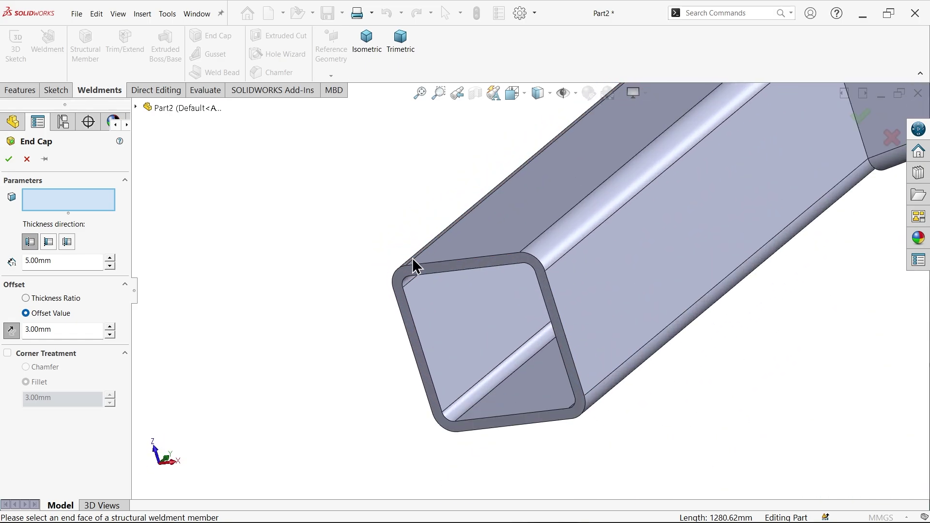
pyautogui.click(416, 274)
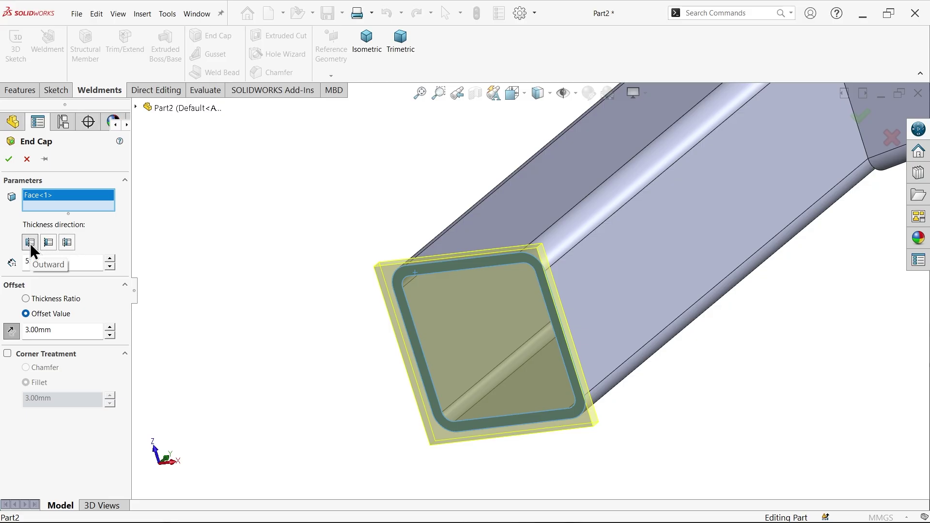
pyautogui.moveTo(71, 263); pyautogui.dragTo(18, 259)
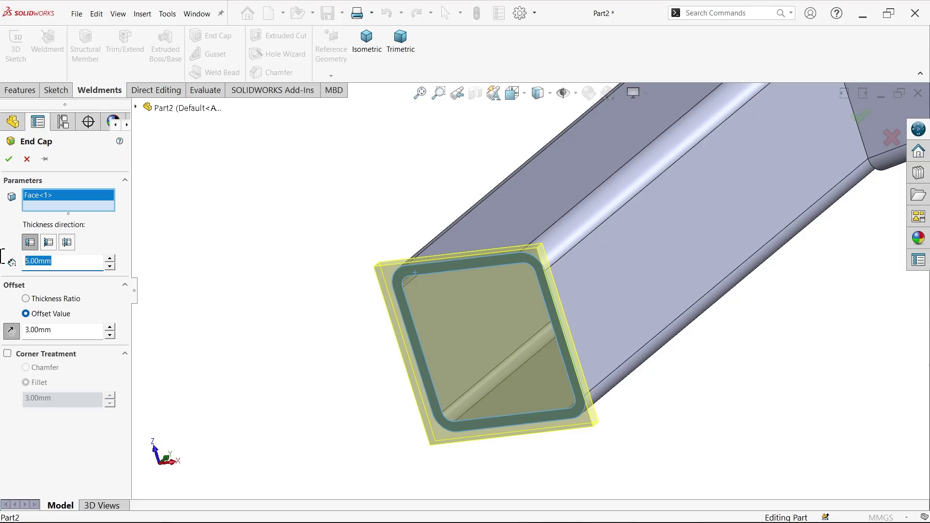
pyautogui.write('20')
pyautogui.press('Return')
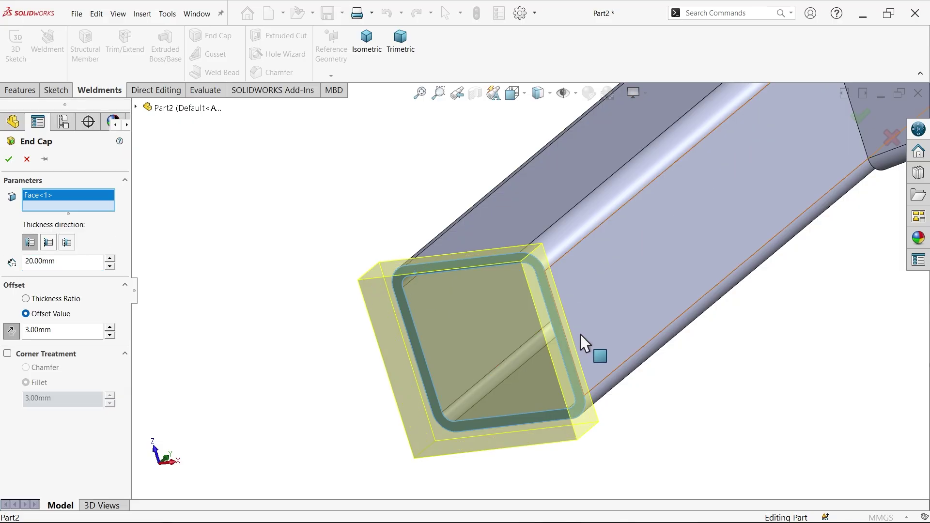
pyautogui.scroll(-2, 462, 340)
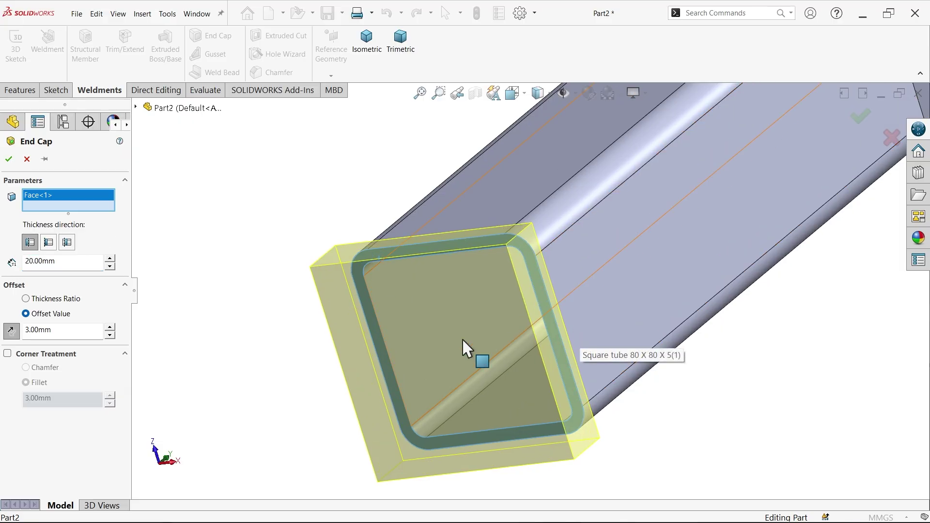
# - Switch the end cap offset to Thickness Ratio, inspect the preview, and set the ratio to 1
pyautogui.click(42, 300)
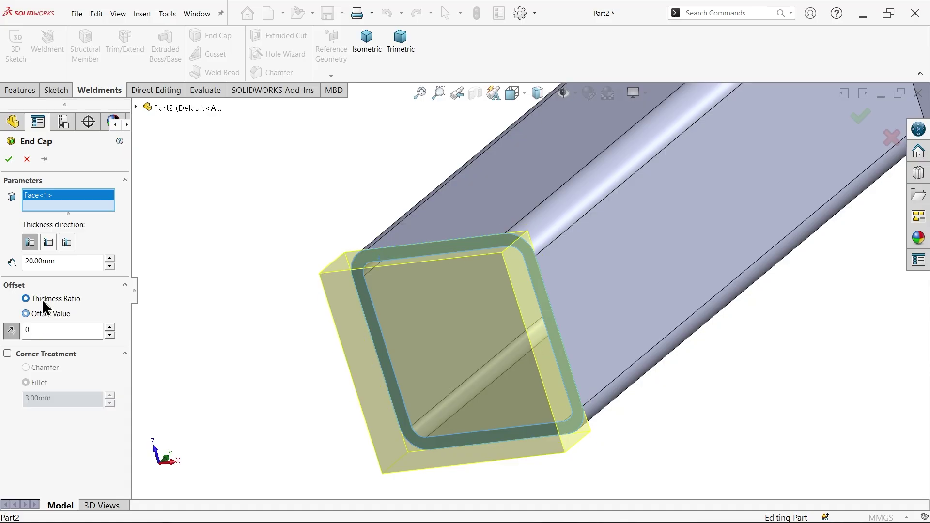
pyautogui.moveTo(462, 342); pyautogui.dragTo(507, 319, button='middle')
pyautogui.scroll(3, 556, 301)
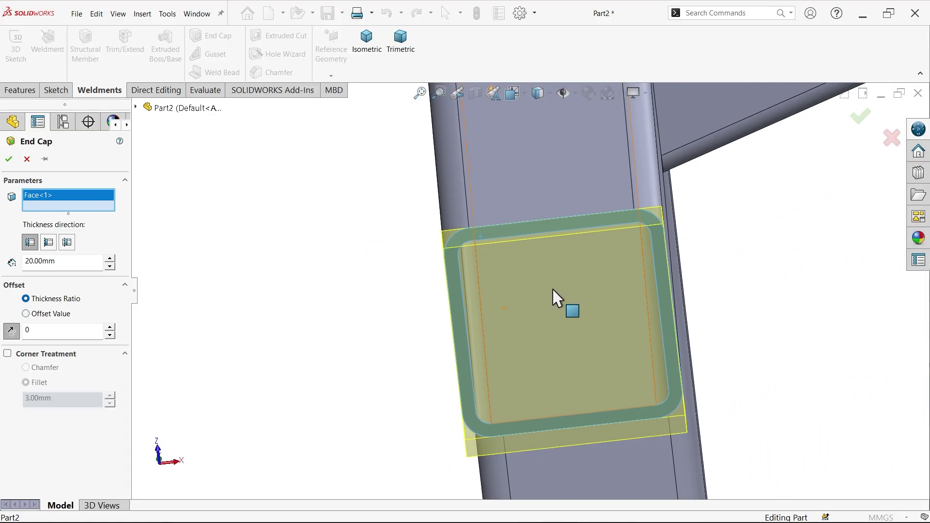
pyautogui.moveTo(556, 301); pyautogui.dragTo(536, 293, button='middle')
pyautogui.scroll(-5, 517, 284)
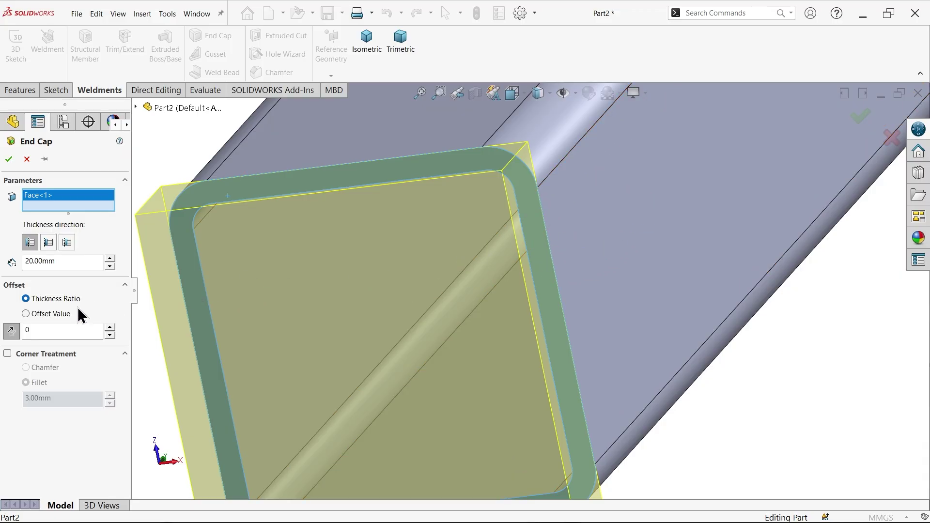
pyautogui.click(11, 331)
pyautogui.doubleClick(36, 331)
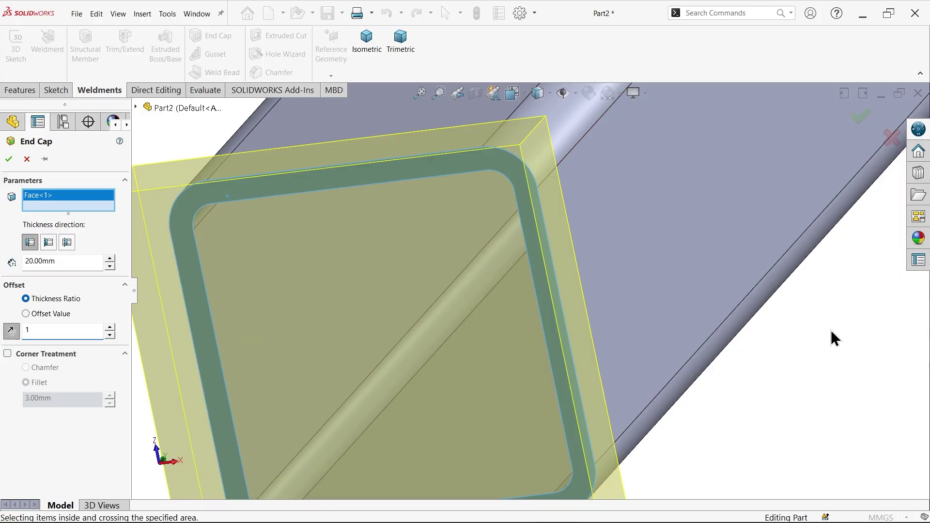
# - Reverse the end cap's offset direction inward and set the thickness ratio to 0.5
pyautogui.click(10, 333)
pyautogui.click(16, 332)
pyautogui.click(16, 332)
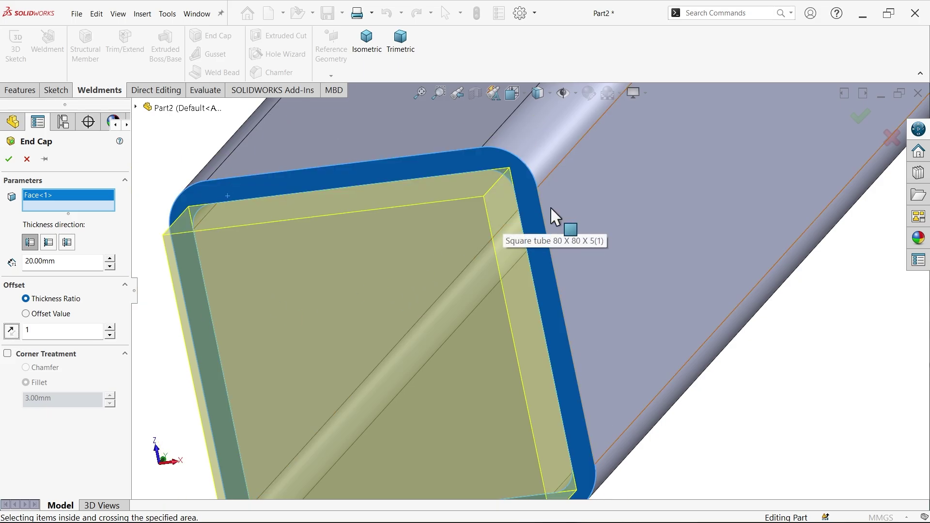
pyautogui.doubleClick(42, 332)
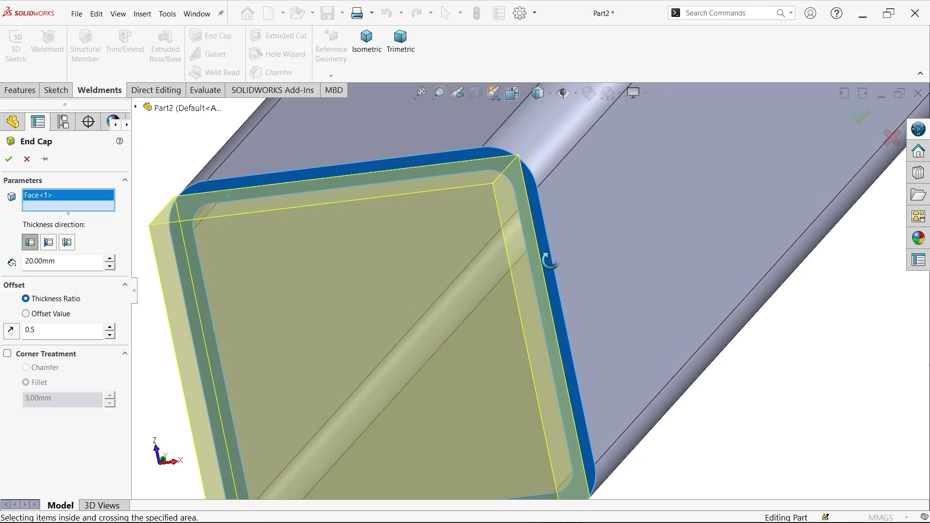
pyautogui.scroll(-5, 547, 260)
pyautogui.scroll(-1, 533, 231)
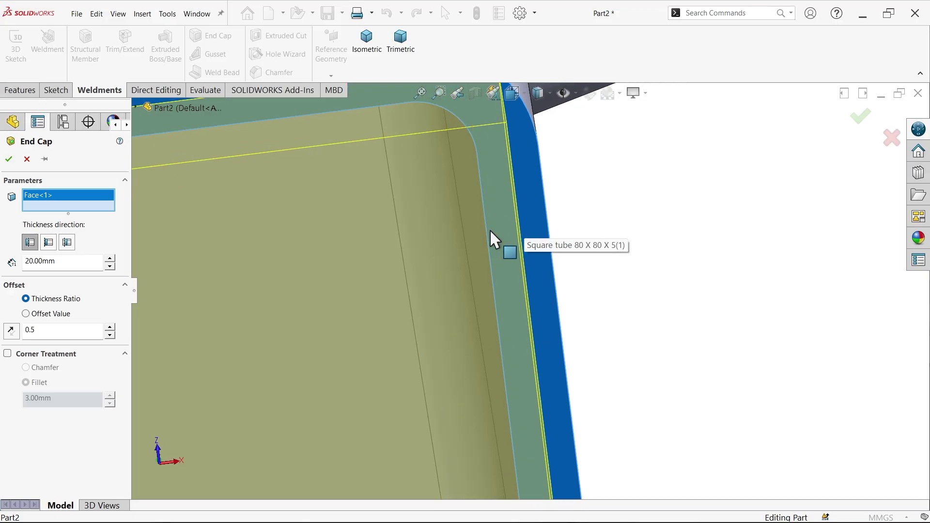
# - Switch the end cap offset to Offset Value, set it to 15 mm, and reverse its direction so the plate extends beyond the tube
pyautogui.click(27, 314)
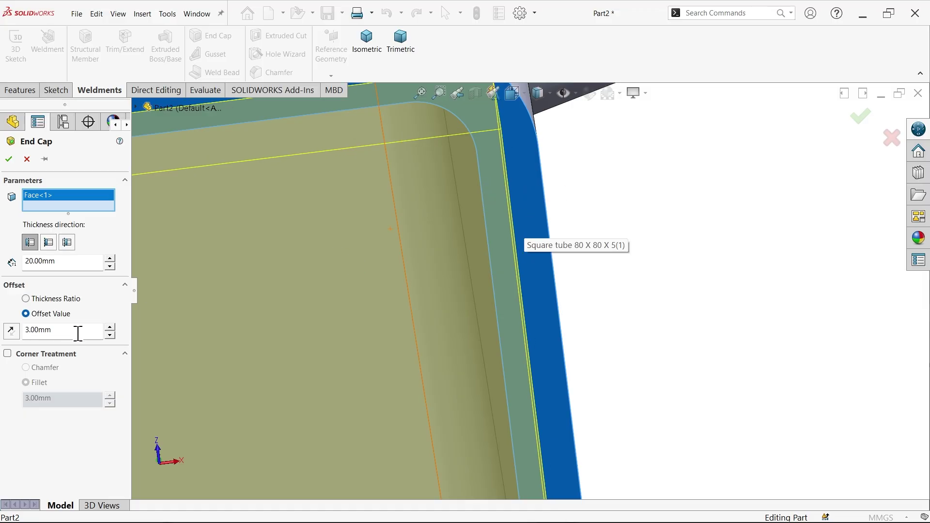
pyautogui.scroll(5, 480, 248)
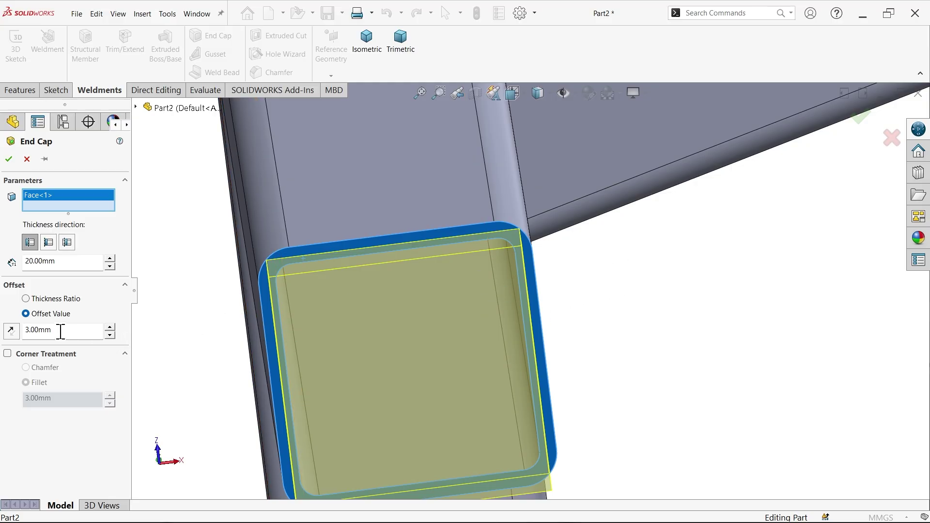
pyautogui.moveTo(61, 331); pyautogui.dragTo(9, 324)
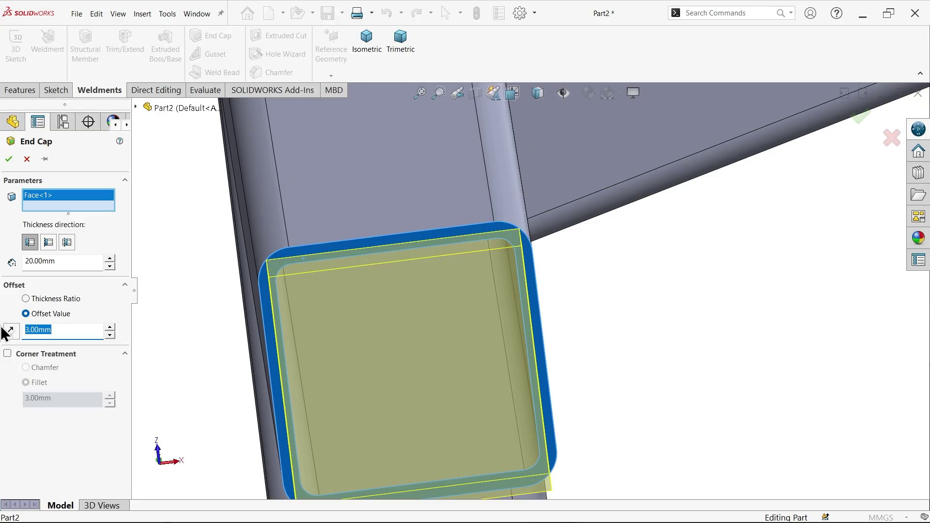
pyautogui.write('1')
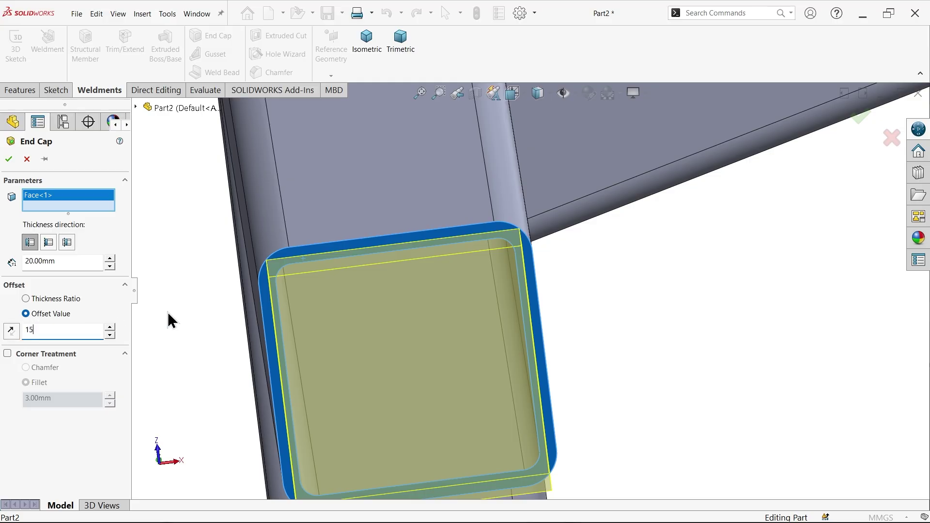
pyautogui.write('5')
pyautogui.press('Return')
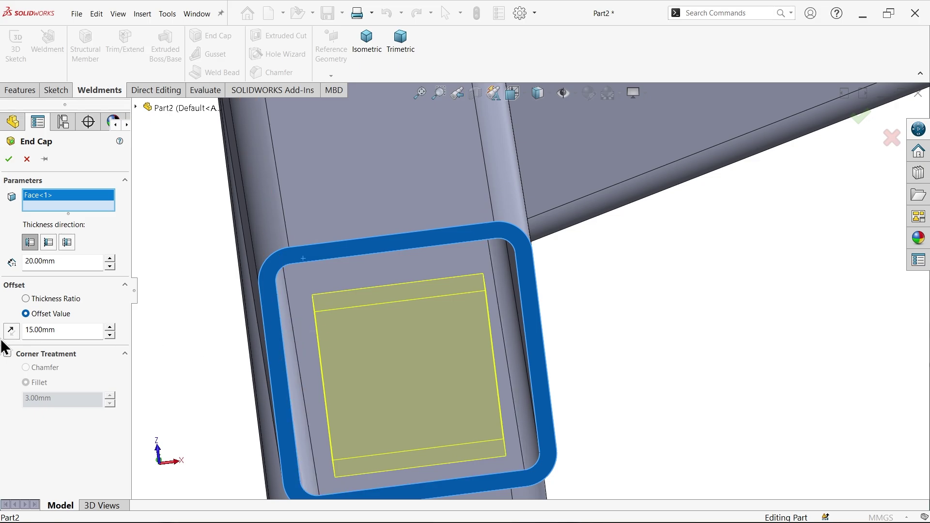
pyautogui.click(11, 331)
pyautogui.scroll(3, 422, 287)
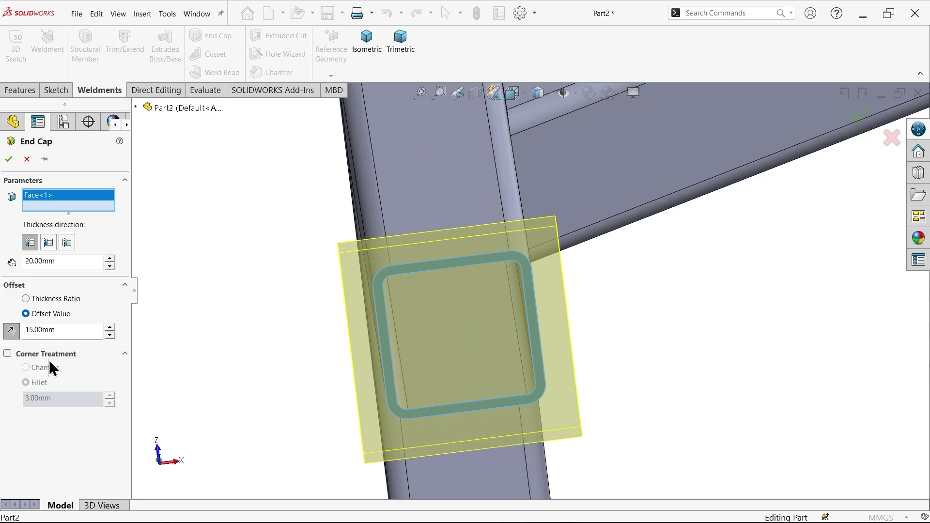
# - Enable Corner Treatment on the end cap as a Fillet with a 10 mm radius
pyautogui.click(7, 354)
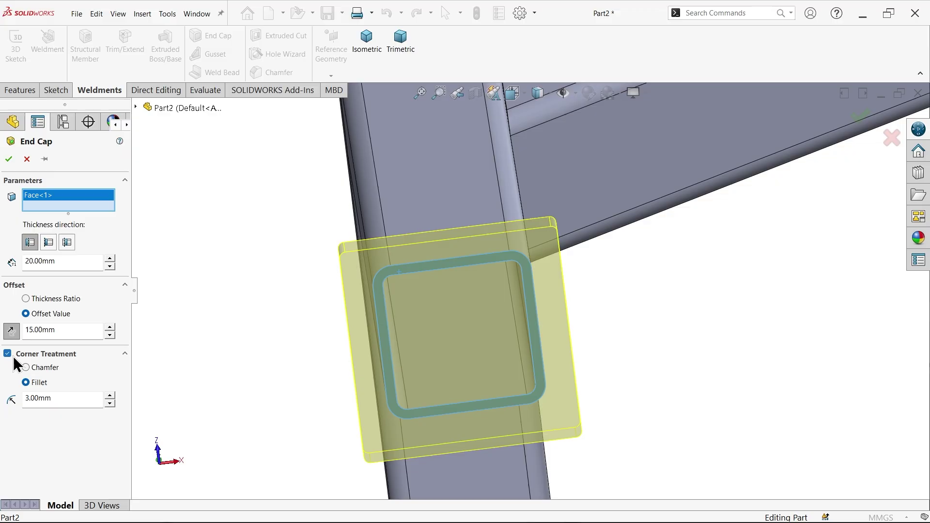
pyautogui.doubleClick(17, 396)
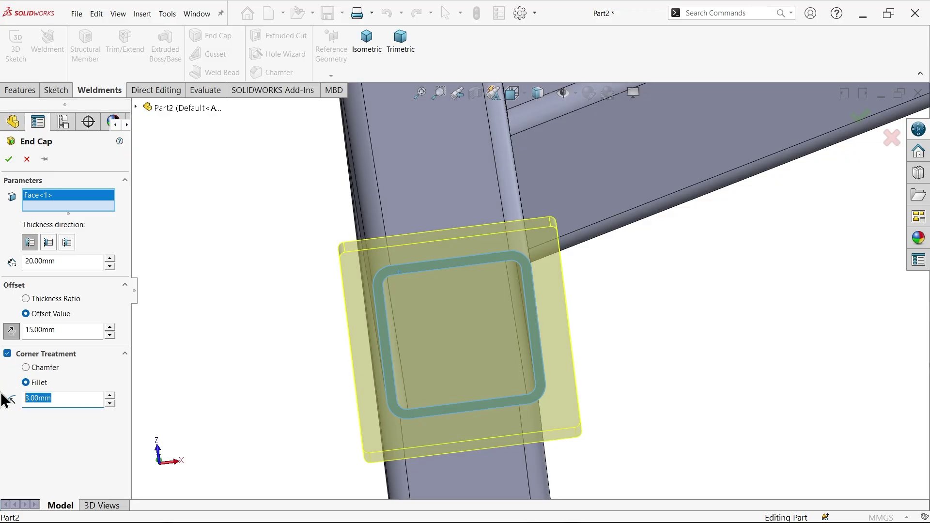
pyautogui.write('10')
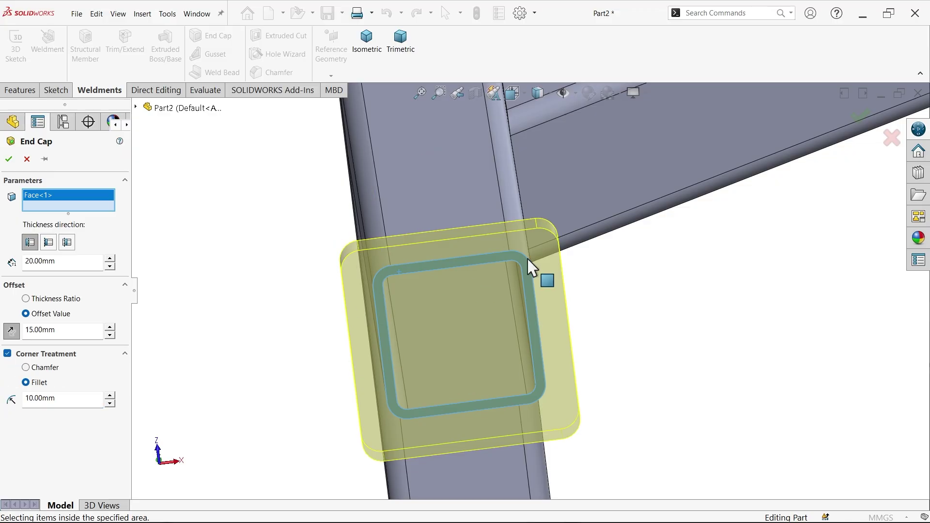
# - Add the lower end faces of the other three legs to the end cap and create all four foot plates, shown in isometric view
pyautogui.scroll(5, 531, 270)
pyautogui.scroll(5, 478, 234)
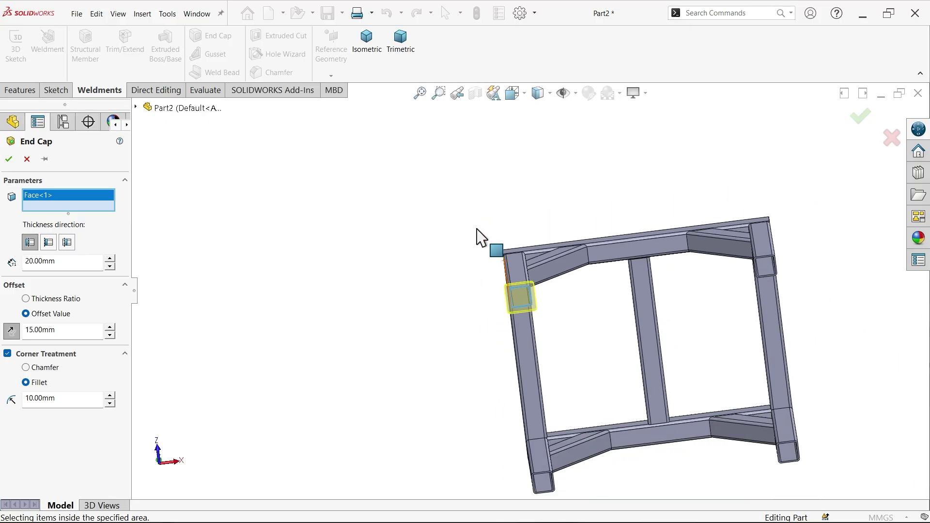
pyautogui.moveTo(712, 300); pyautogui.dragTo(700, 301, button='middle')
pyautogui.scroll(-5, 697, 300)
pyautogui.scroll(-5, 700, 301)
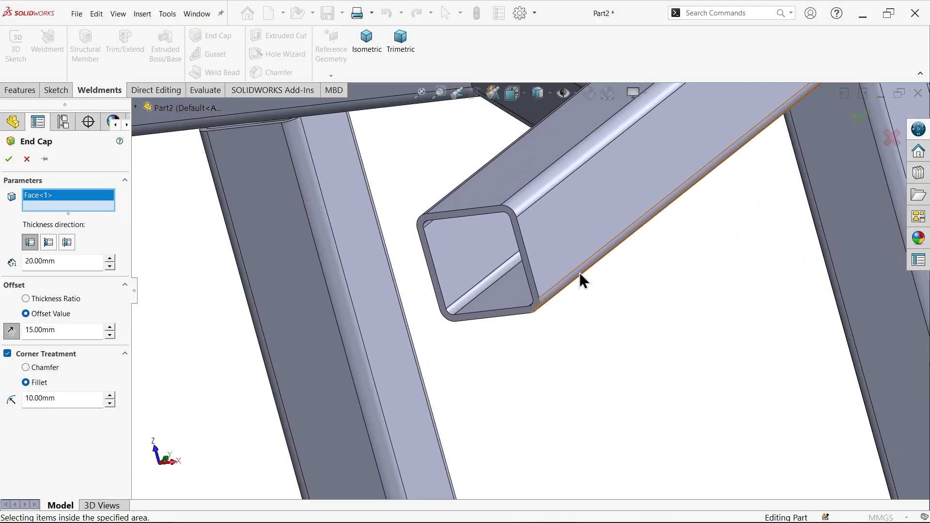
pyautogui.click(530, 282)
pyautogui.scroll(5, 529, 339)
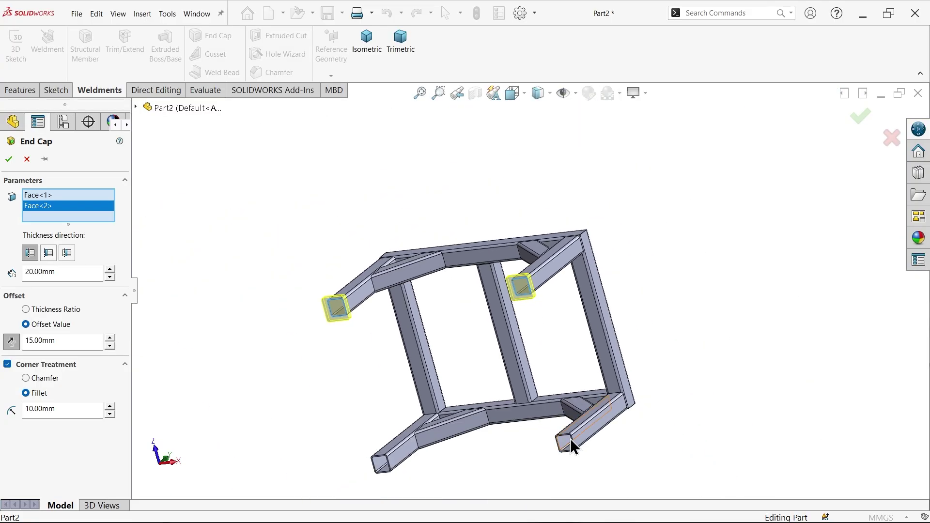
pyautogui.scroll(-5, 555, 375)
pyautogui.click(557, 345)
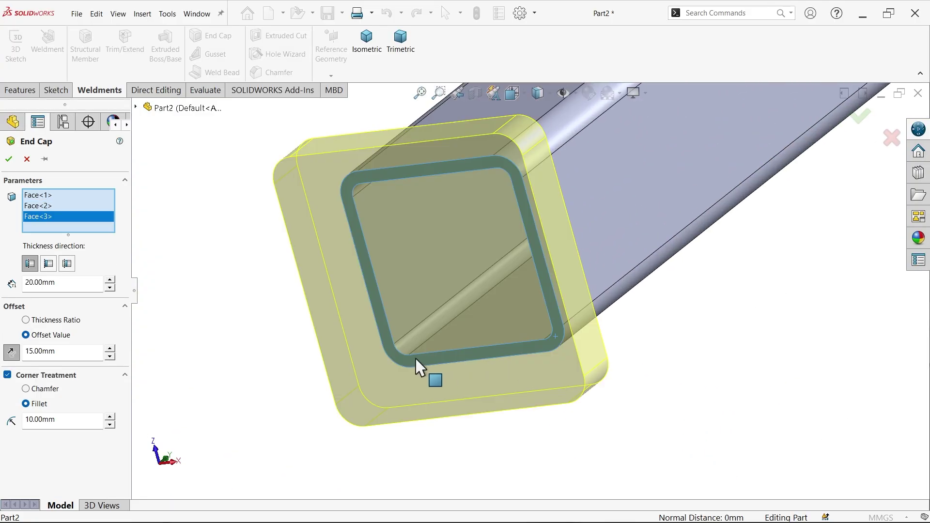
pyautogui.scroll(5, 397, 364)
pyautogui.scroll(-5, 257, 334)
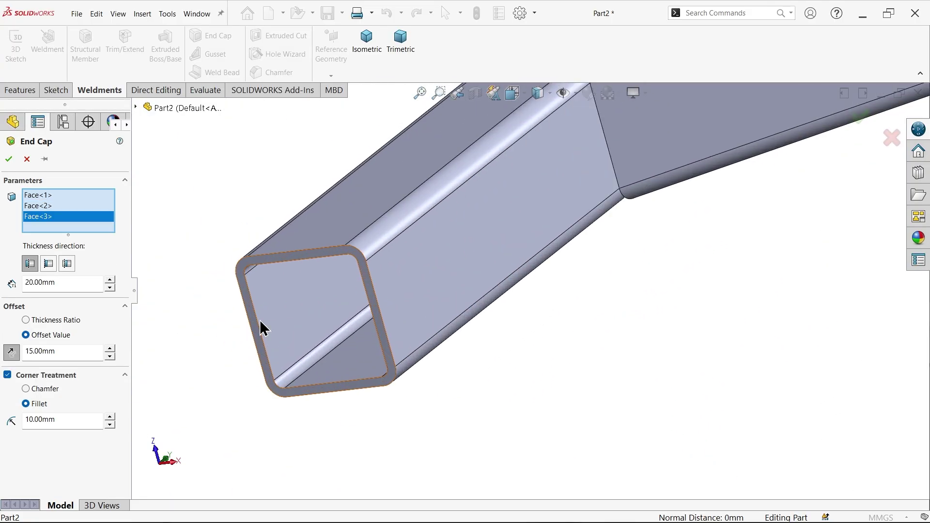
pyautogui.click(309, 255)
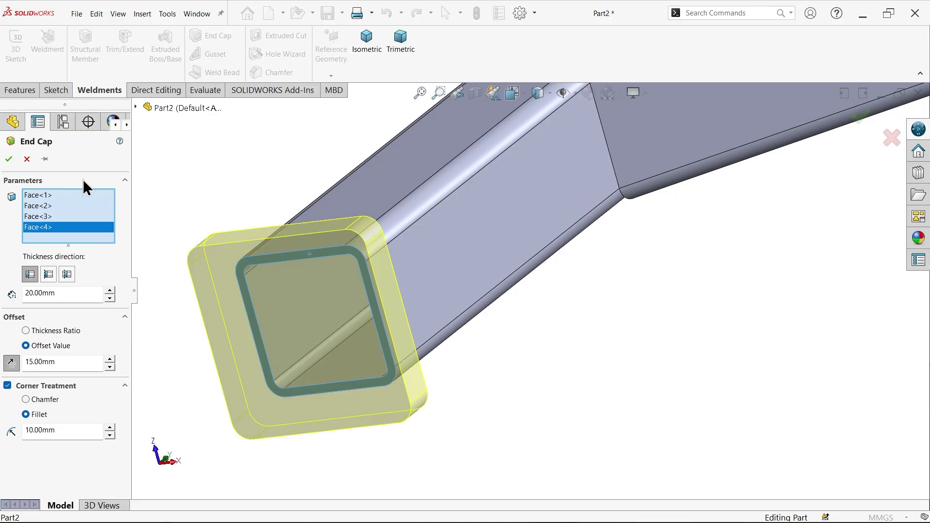
pyautogui.click(370, 49)
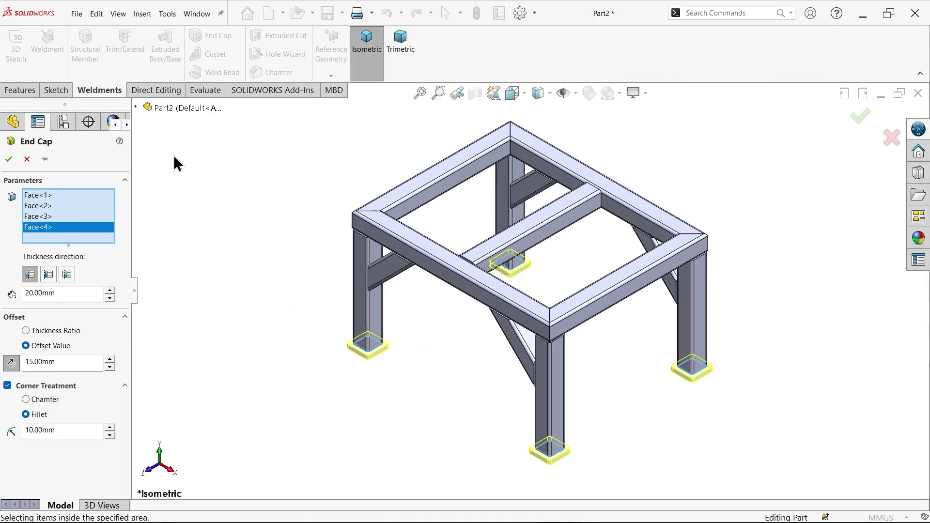
pyautogui.click(9, 159)
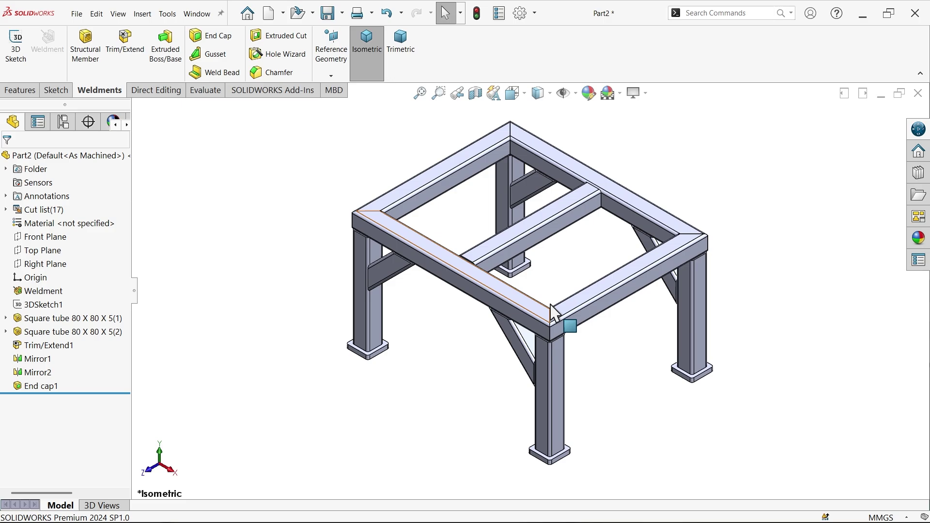
# - Edit the whole part's appearance and apply the medium grey colour from the standard swatches
pyautogui.rightClick(589, 90)
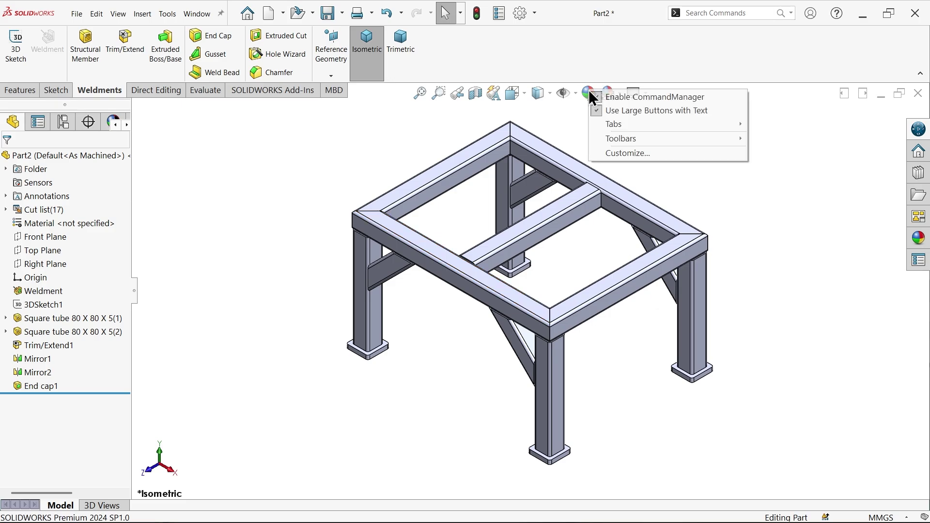
pyautogui.click(562, 119)
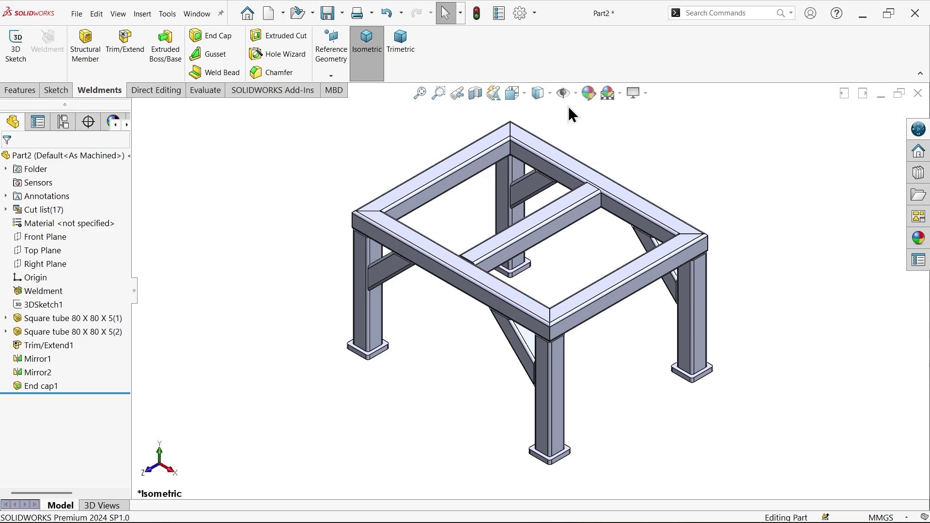
pyautogui.click(591, 95)
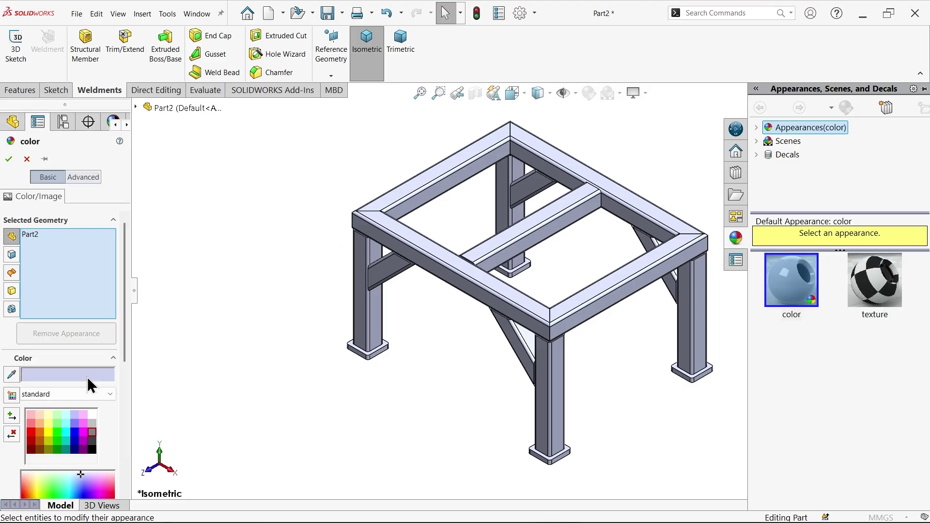
pyautogui.click(93, 434)
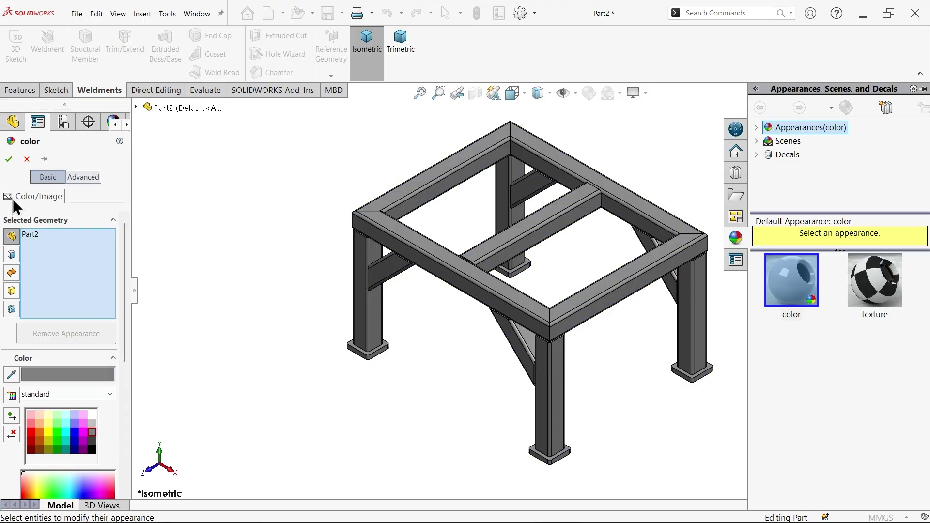
pyautogui.click(9, 159)
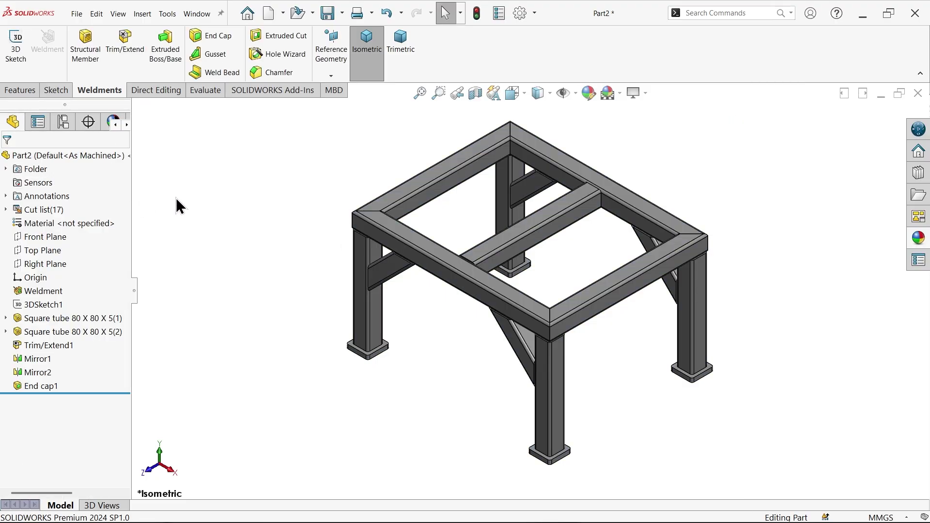